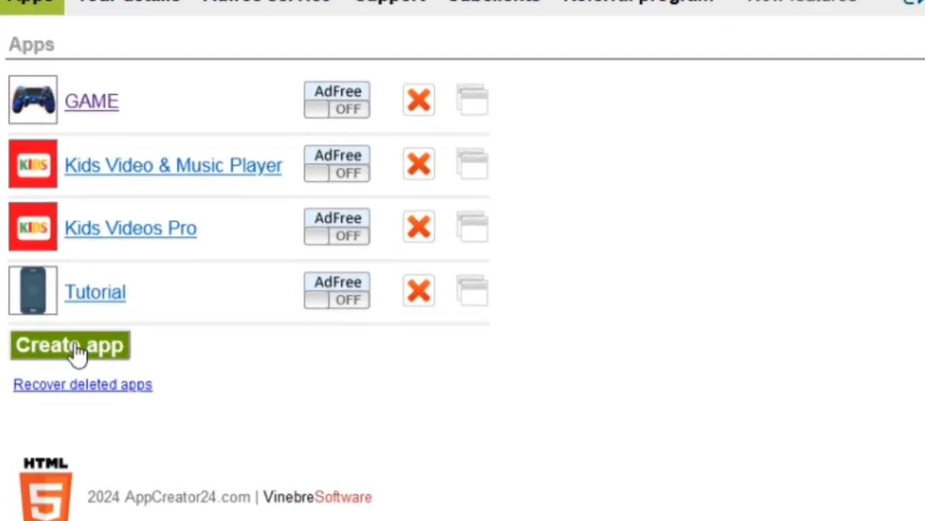
# Start creating a new app and name it GAME
pyautogui.click(84, 347)
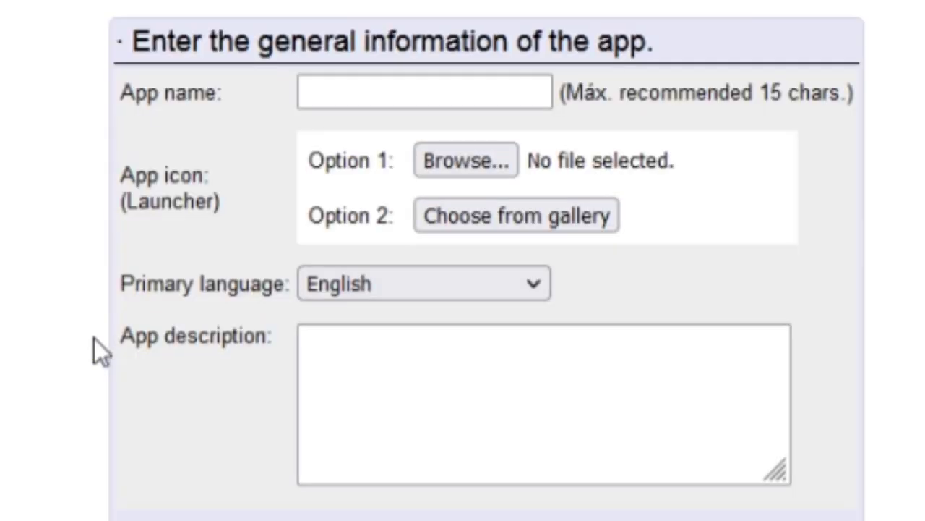
pyautogui.click(370, 95)
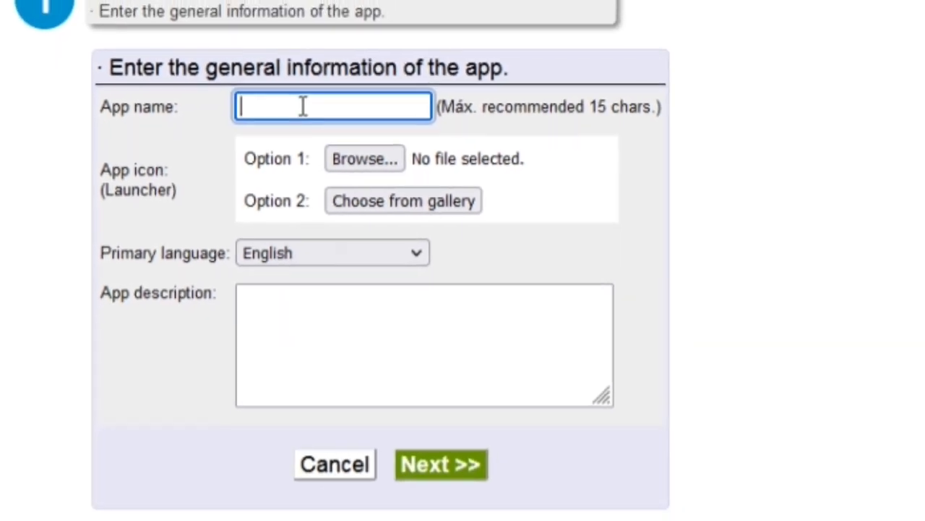
pyautogui.press('Tab')
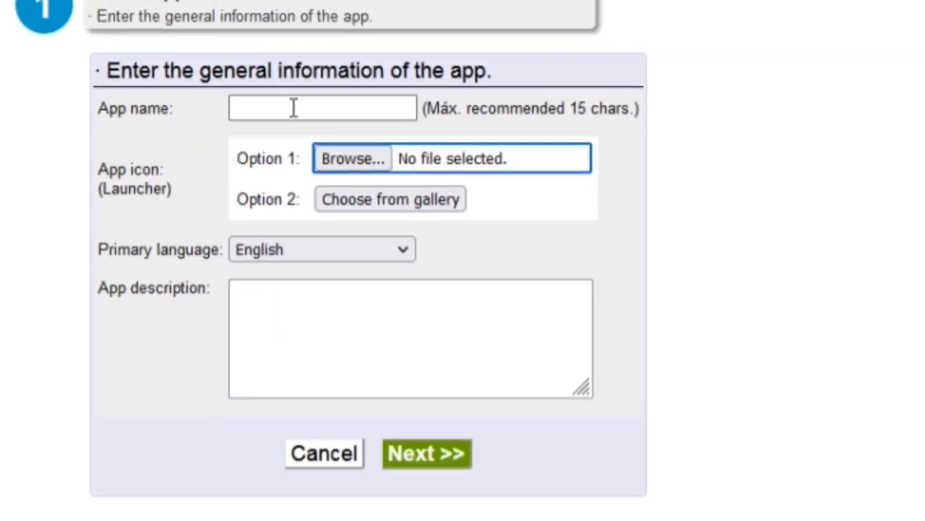
pyautogui.click(293, 108)
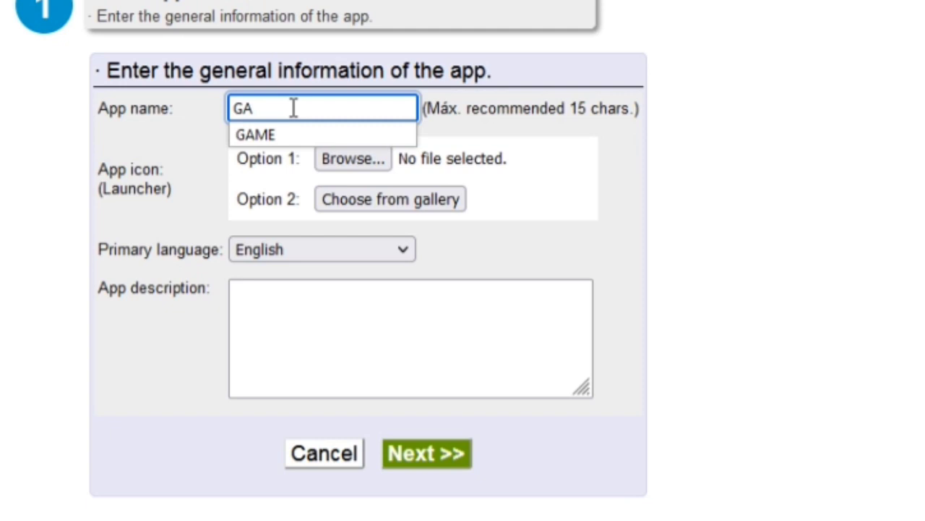
pyautogui.click(299, 129)
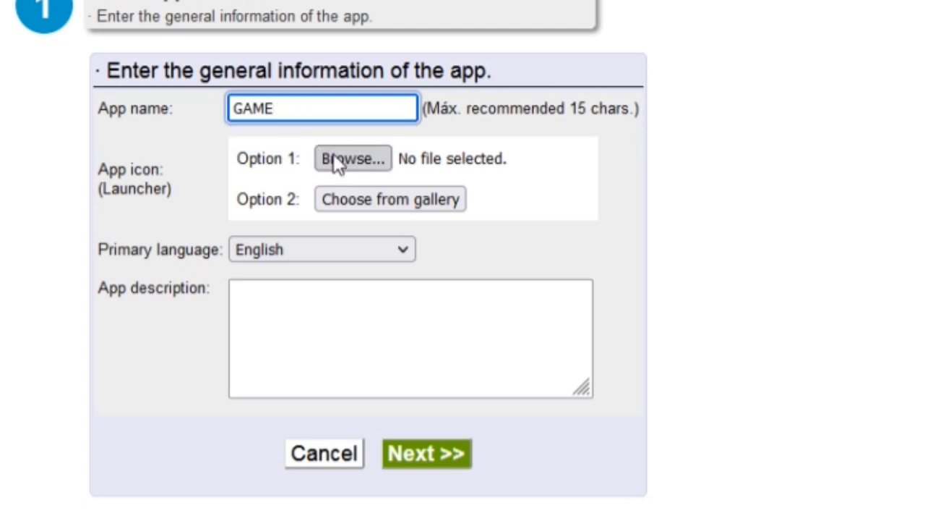
# Use the image file 20240210_004107.jpg from the computer as the app's launcher icon
pyautogui.click(368, 201)
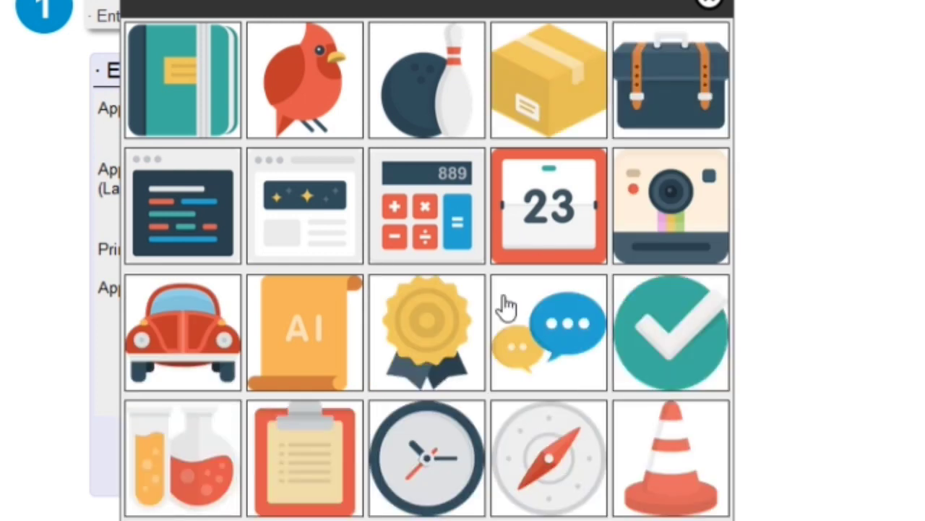
pyautogui.click(715, 10)
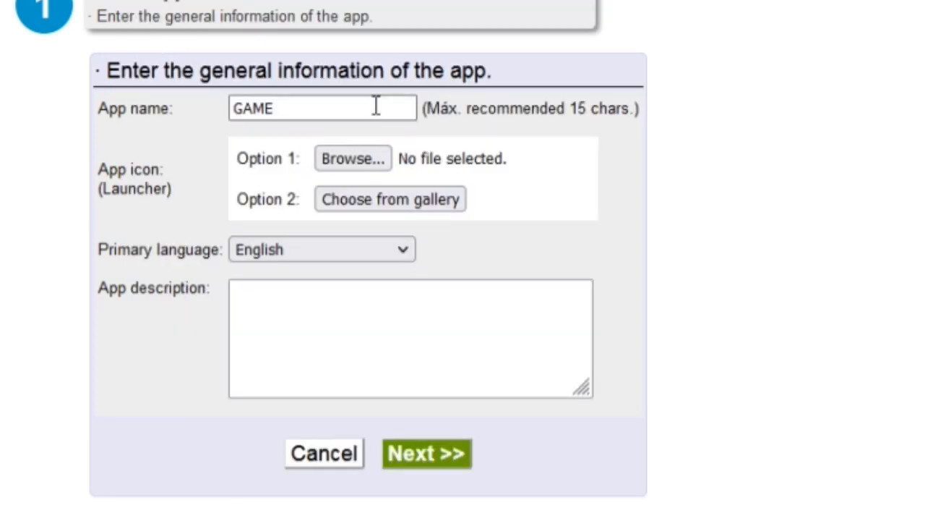
pyautogui.click(353, 159)
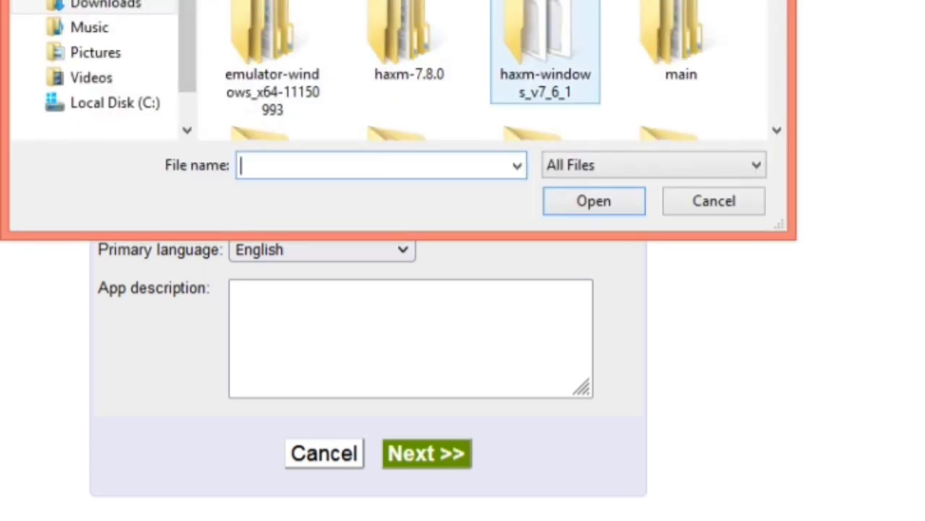
pyautogui.scroll(-15, 583, 7)
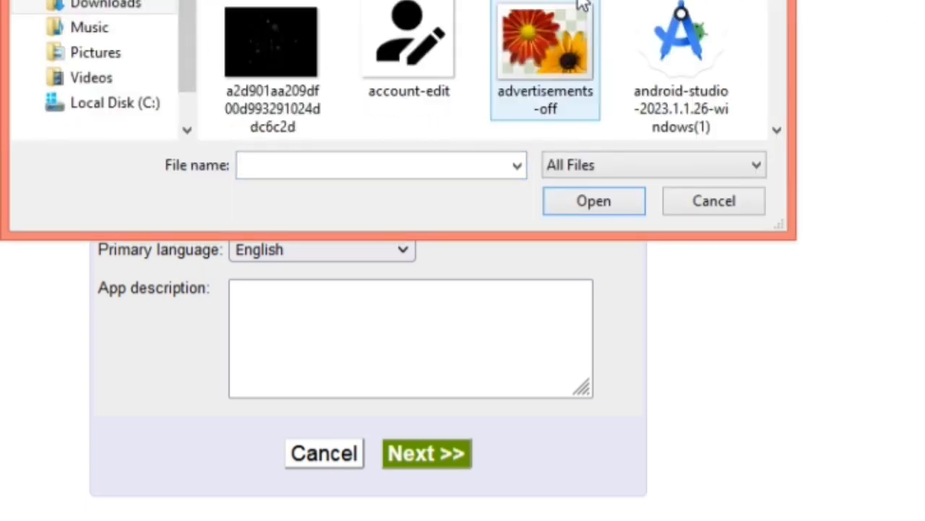
pyautogui.scroll(2, 583, 7)
pyautogui.write('20240210_004107')
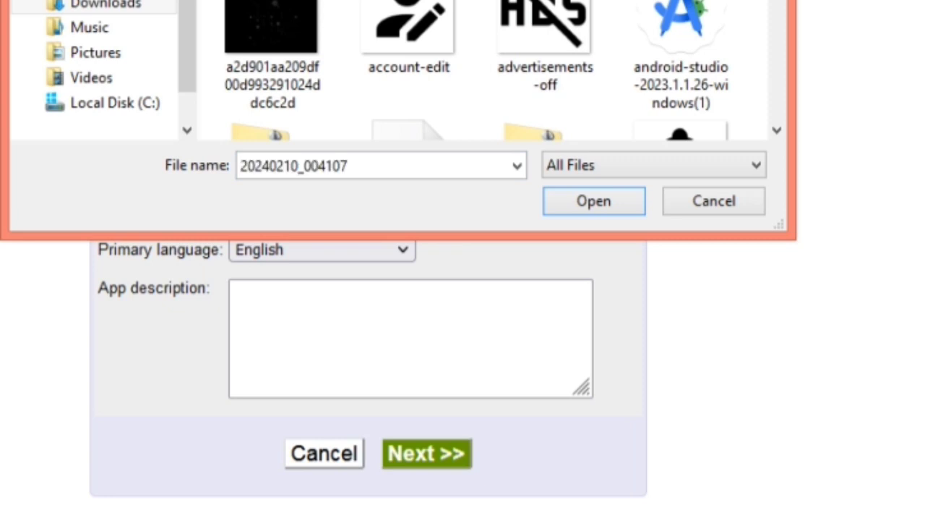
pyautogui.click(605, 198)
# Enter GAME as the app description and continue to the style selection
pyautogui.click(451, 347)
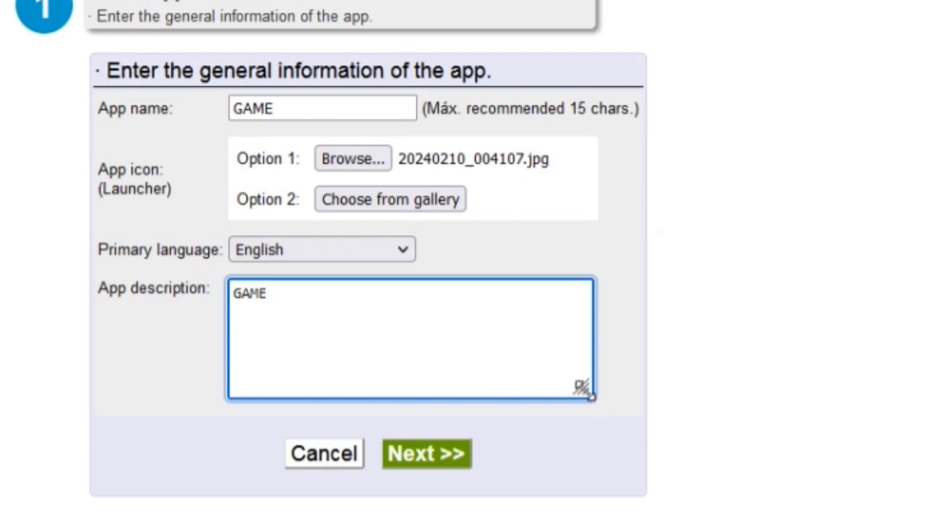
pyautogui.moveTo(587, 391); pyautogui.dragTo(814, 470)
pyautogui.scroll(-2, 572, 411)
pyautogui.click(512, 413)
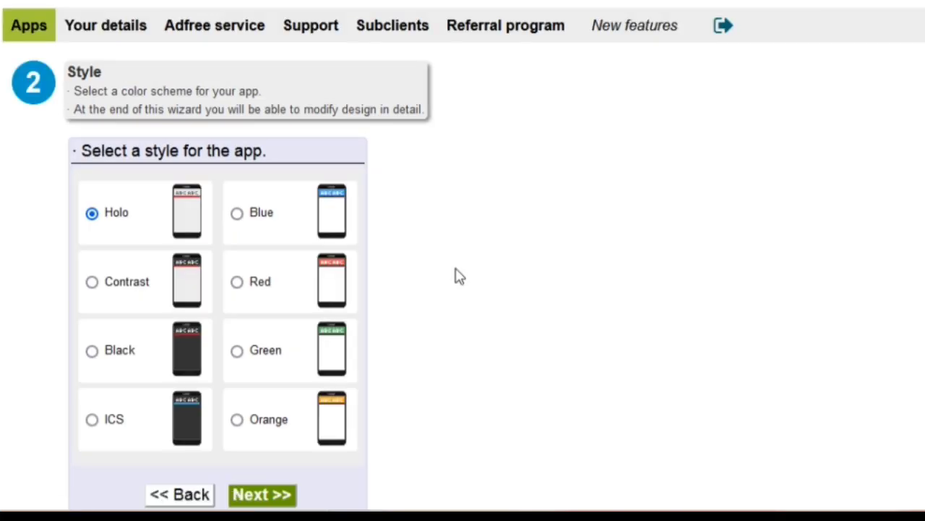
# Complete the wizard with the Blue style as an empty app and go to its app manager
pyautogui.scroll(-2, 458, 276)
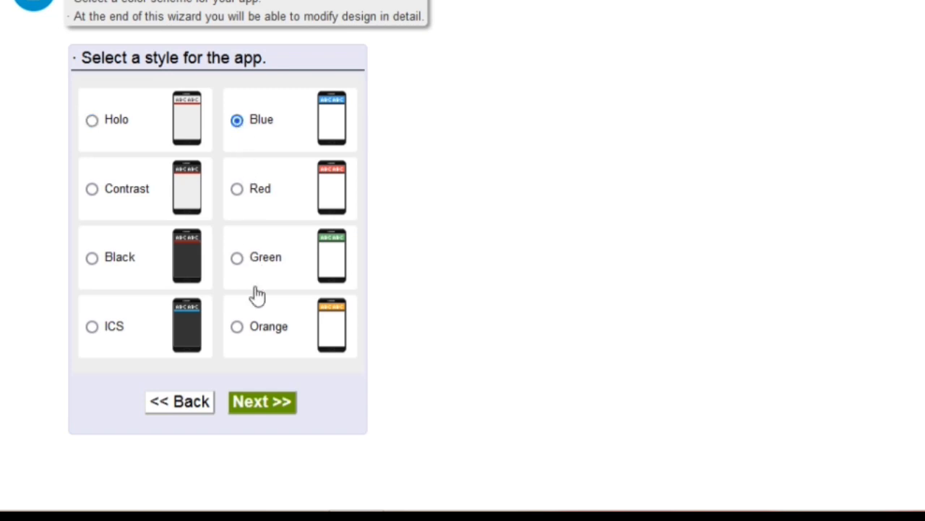
pyautogui.click(262, 402)
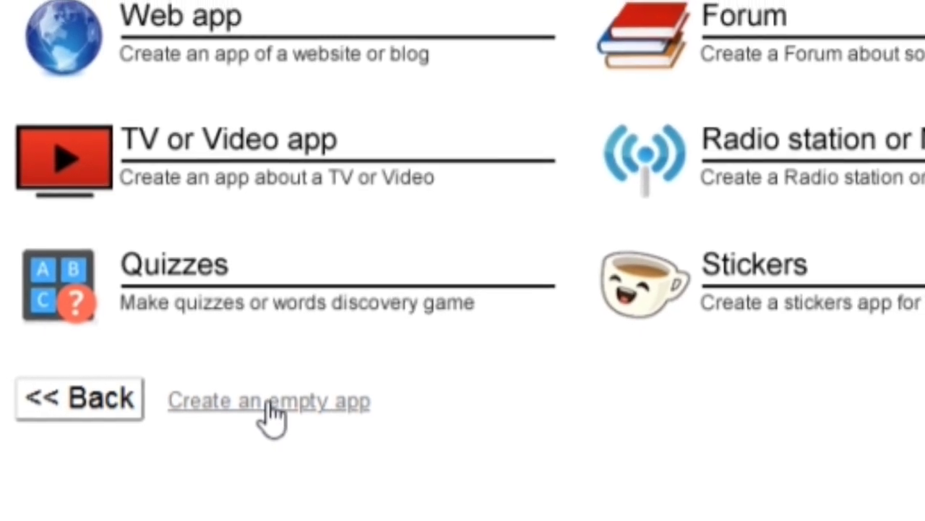
pyautogui.click(268, 404)
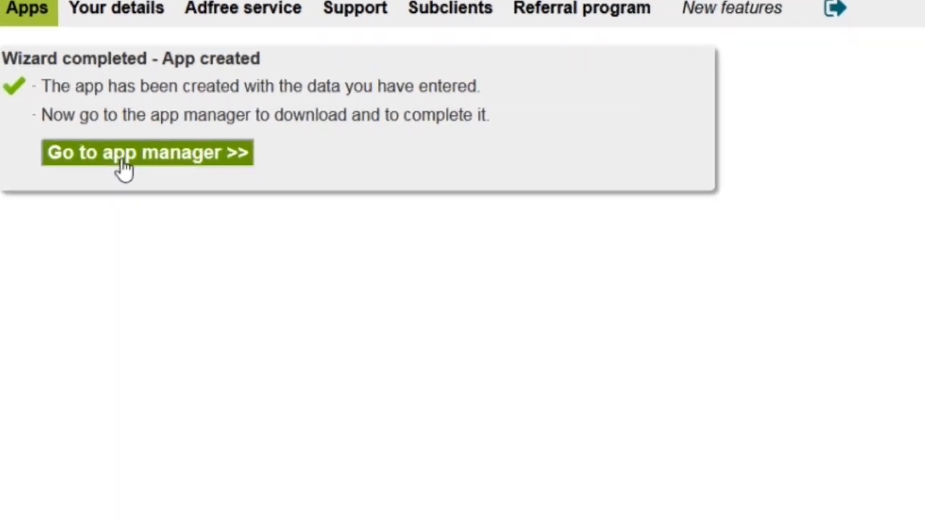
pyautogui.click(124, 167)
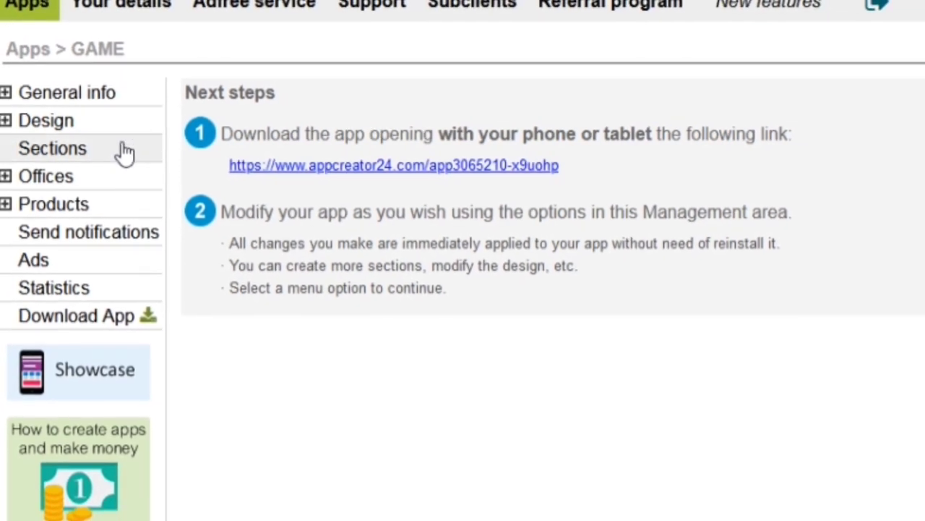
# Switch the app's color style to Custom and set the background gradient's end color to #FFFFFF
pyautogui.click(110, 121)
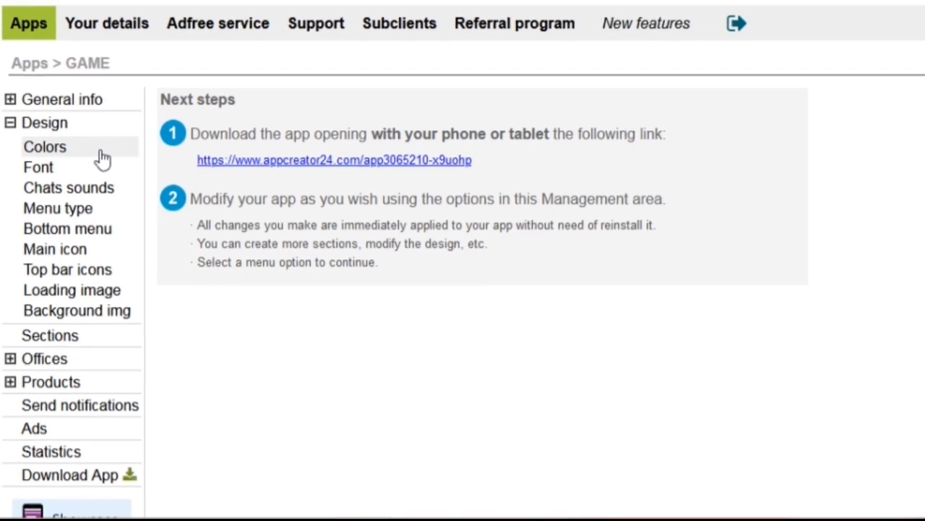
pyautogui.click(40, 149)
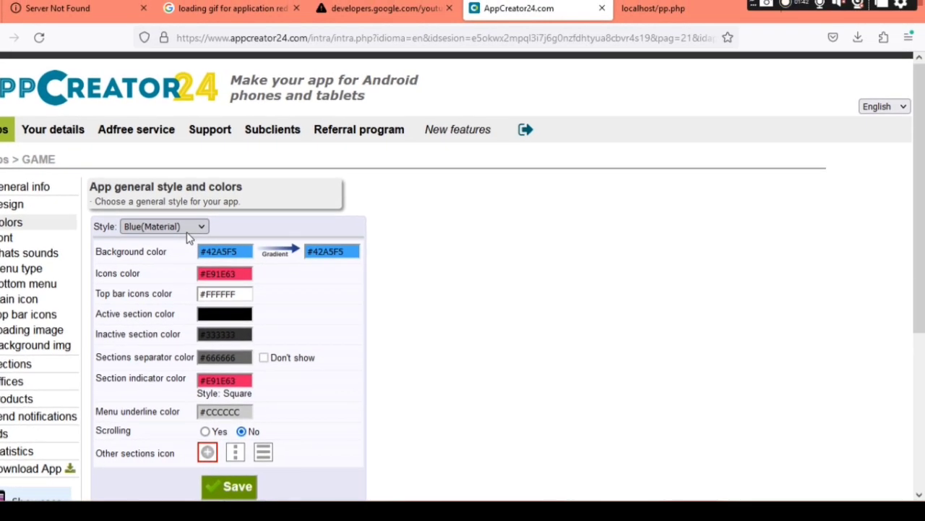
pyautogui.click(187, 231)
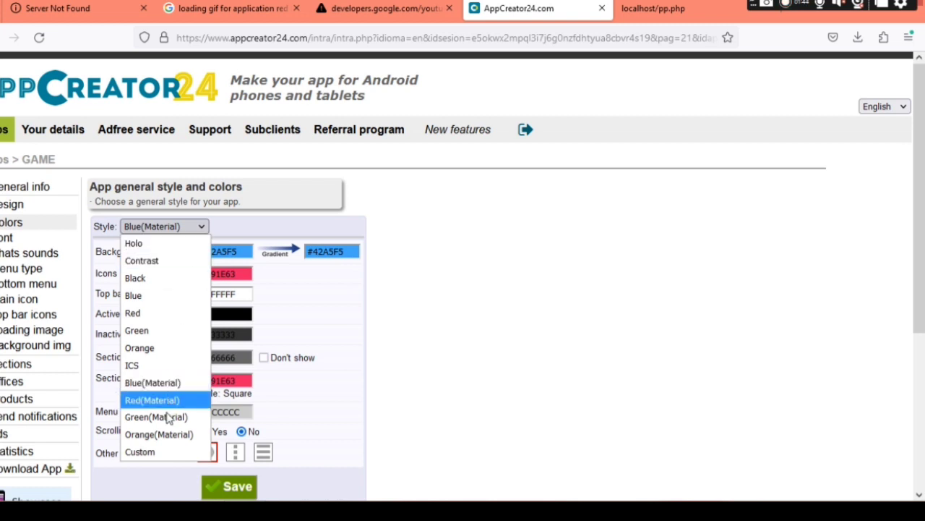
pyautogui.click(153, 451)
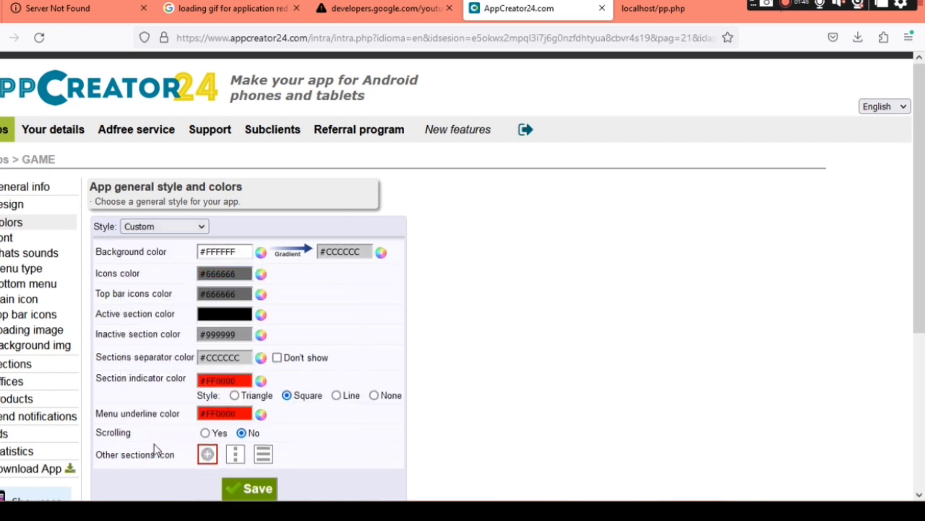
pyautogui.click(381, 255)
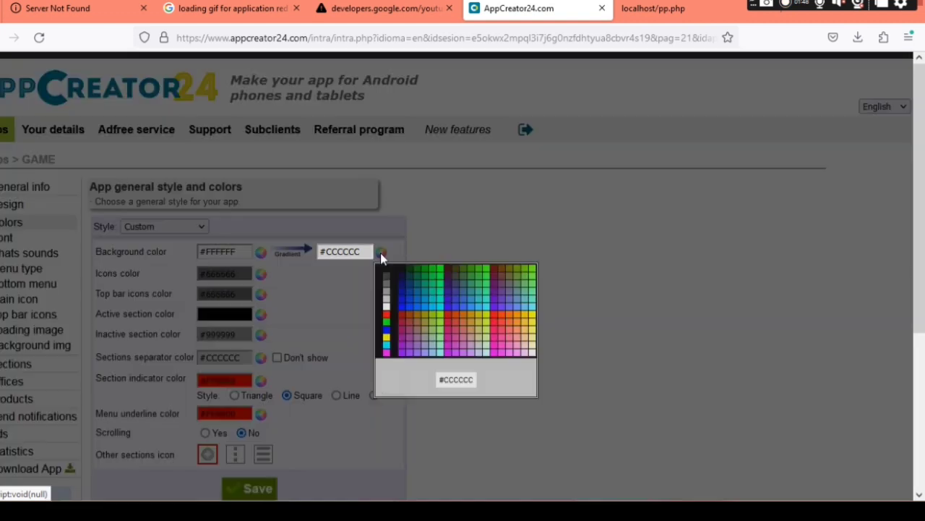
pyautogui.click(387, 311)
# Set both the icons color and the top bar icons color to black
pyautogui.click(261, 273)
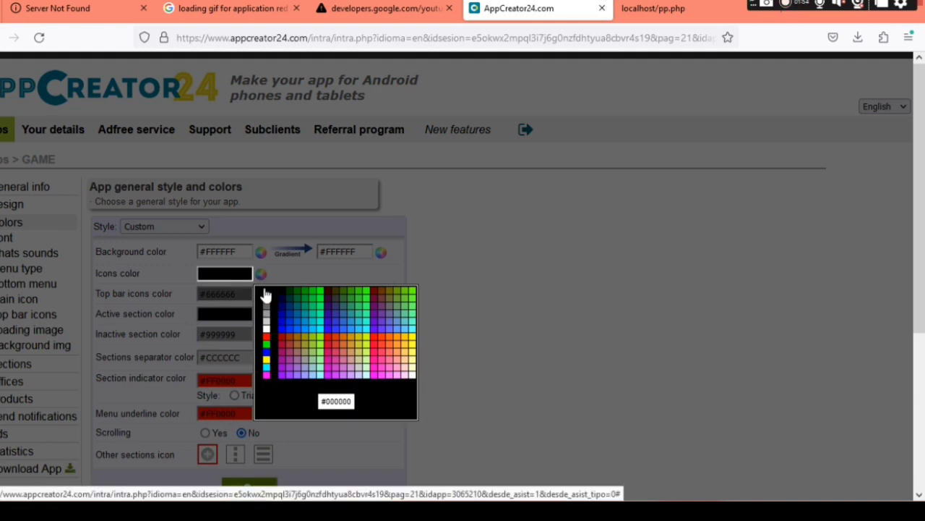
pyautogui.click(264, 295)
pyautogui.click(262, 297)
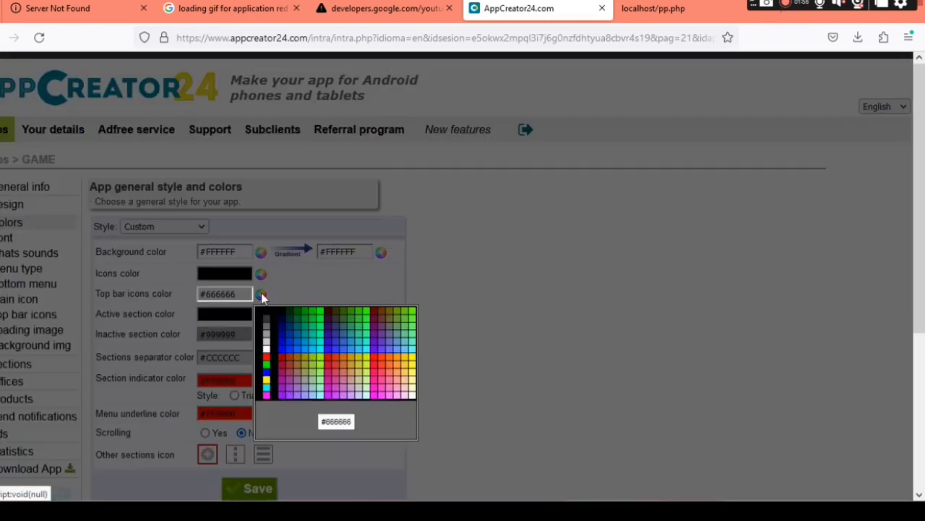
pyautogui.click(266, 312)
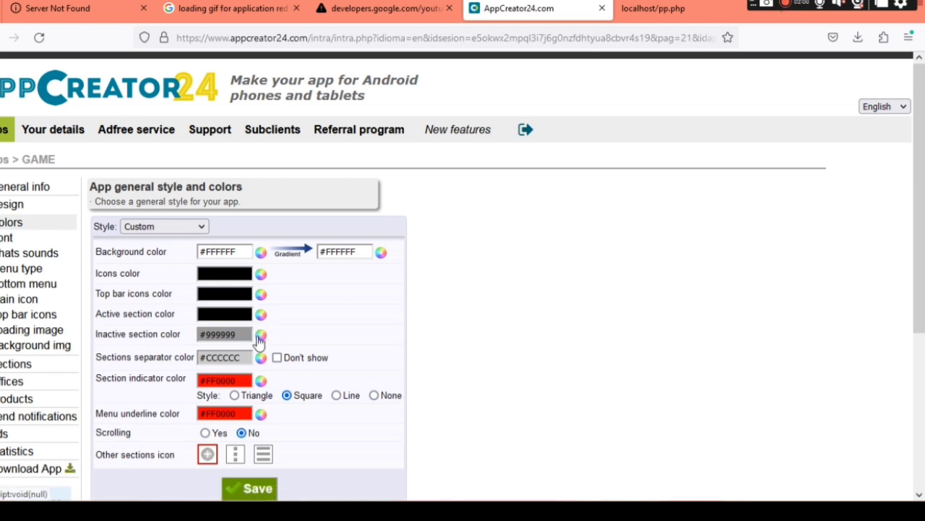
# Set inactive sections to black and active ones to #333333, hide the section separator, set the indicator style to None, and save the colors
pyautogui.click(260, 336)
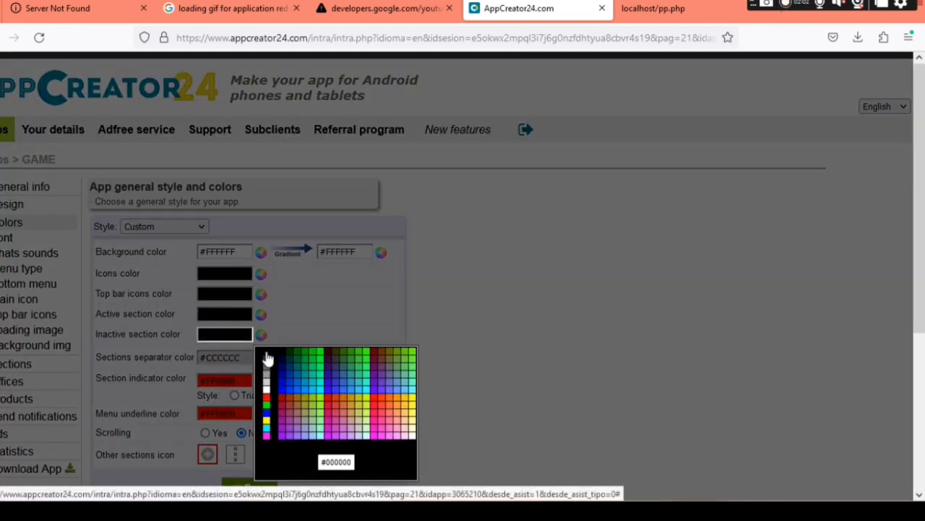
pyautogui.click(267, 358)
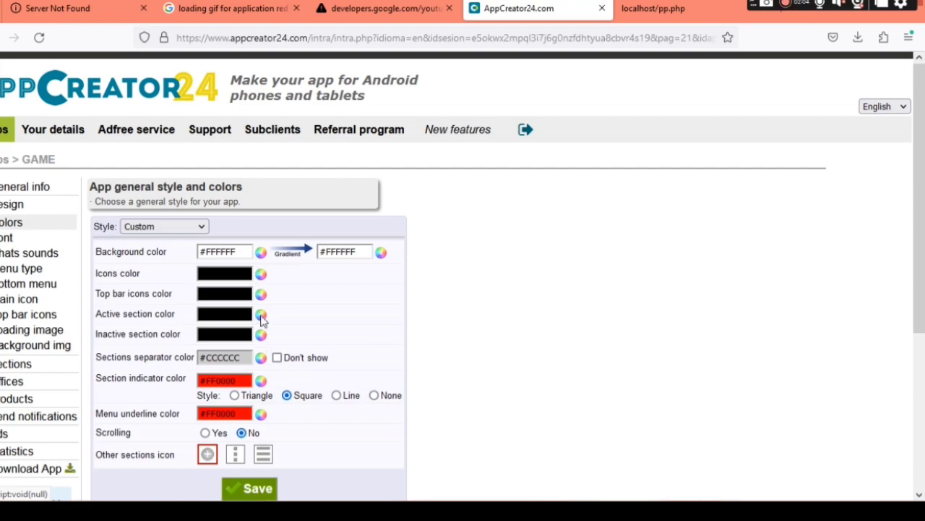
pyautogui.click(261, 317)
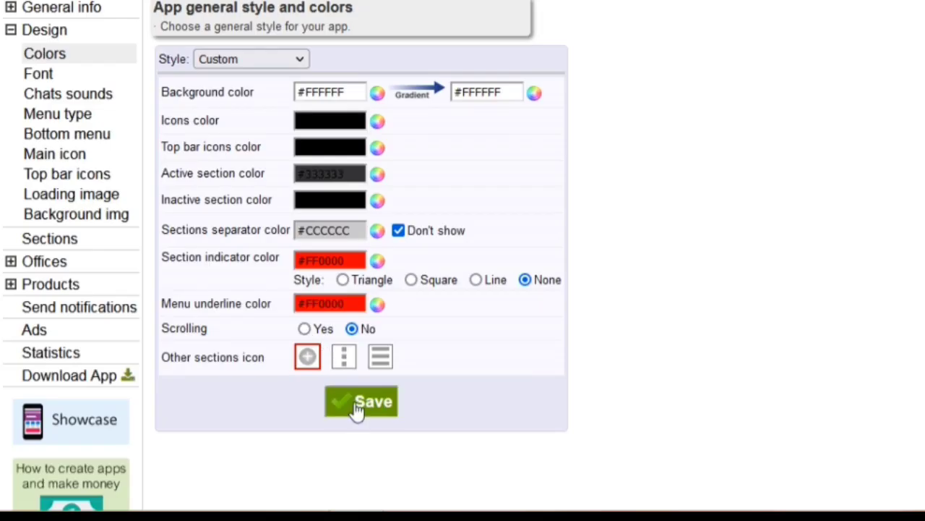
pyautogui.click(359, 409)
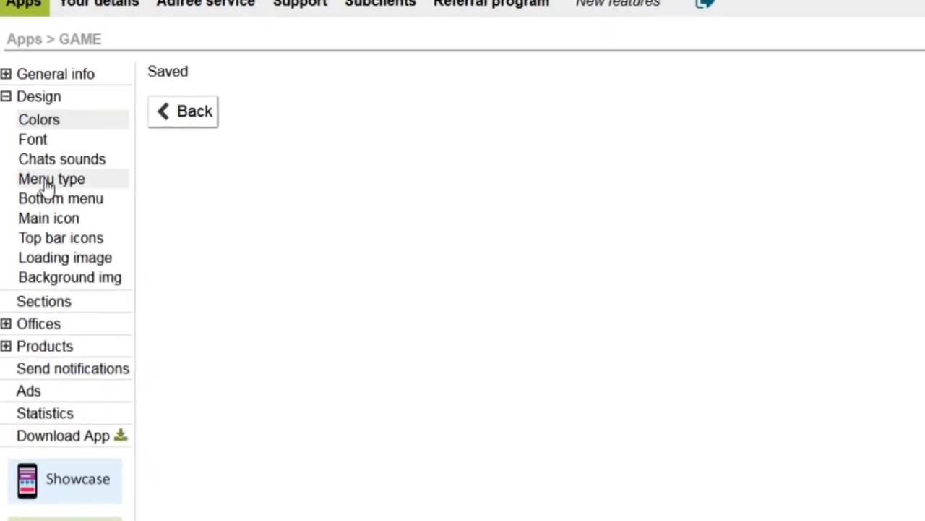
# Set the main menu type to Without menu and save it
pyautogui.click(60, 190)
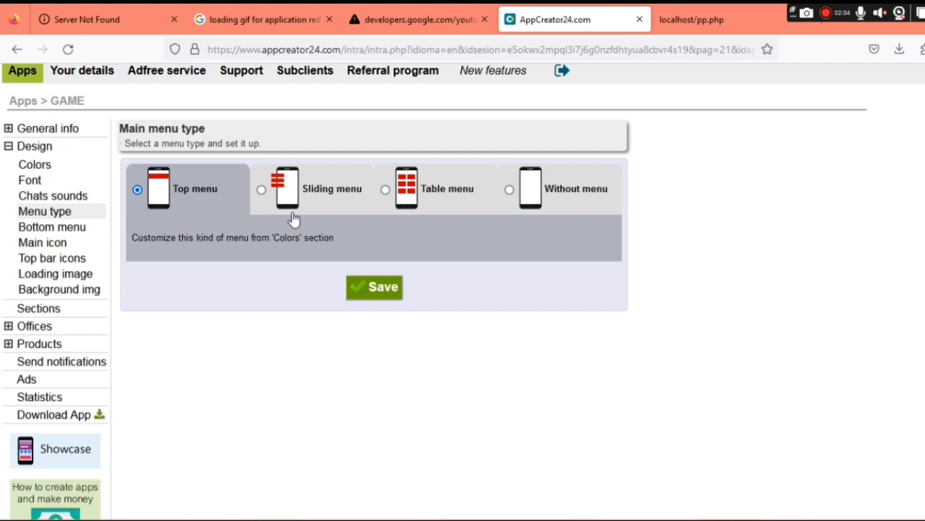
pyautogui.click(509, 191)
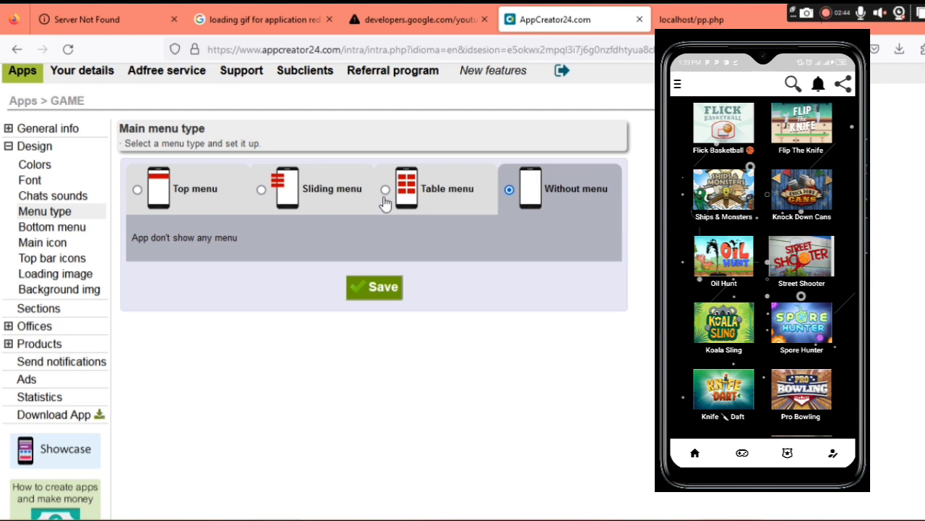
pyautogui.click(397, 293)
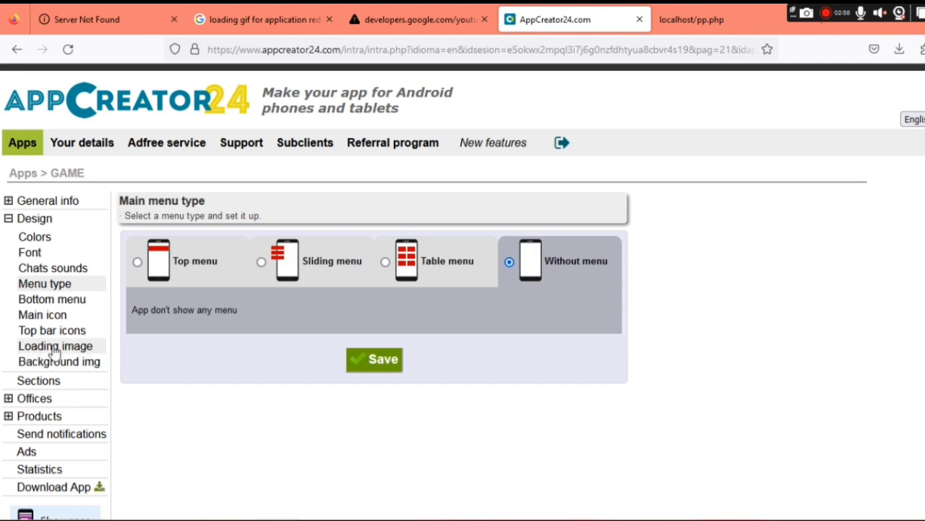
# Remove the current splash image shown while the app is loading
pyautogui.click(55, 346)
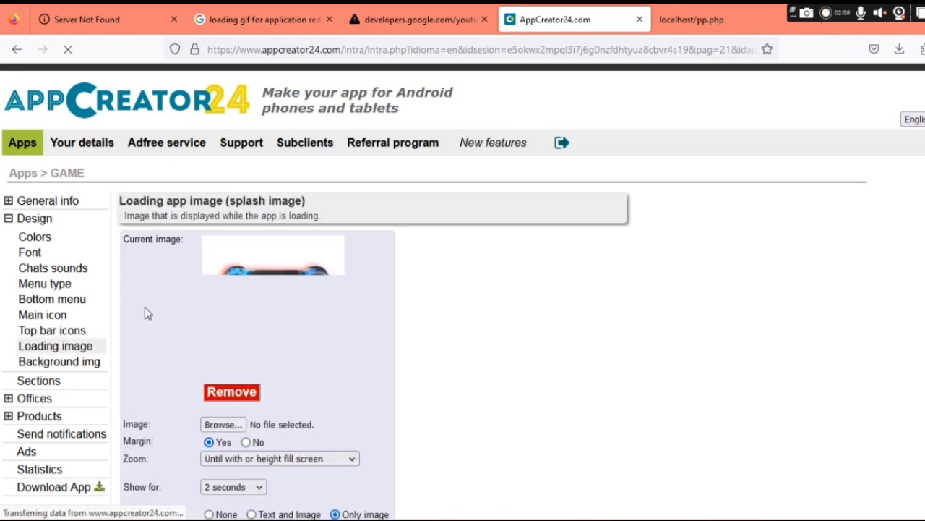
pyautogui.scroll(-2, 281, 323)
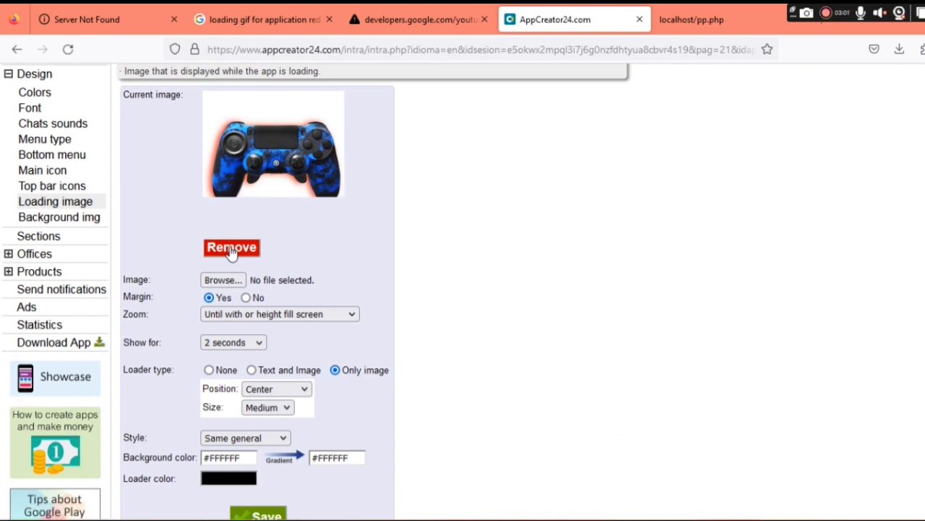
pyautogui.click(232, 248)
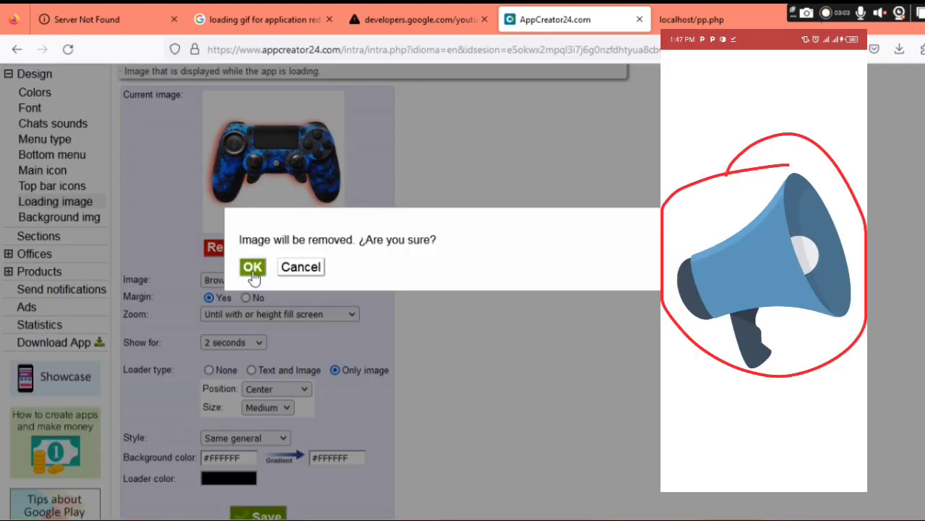
pyautogui.click(252, 267)
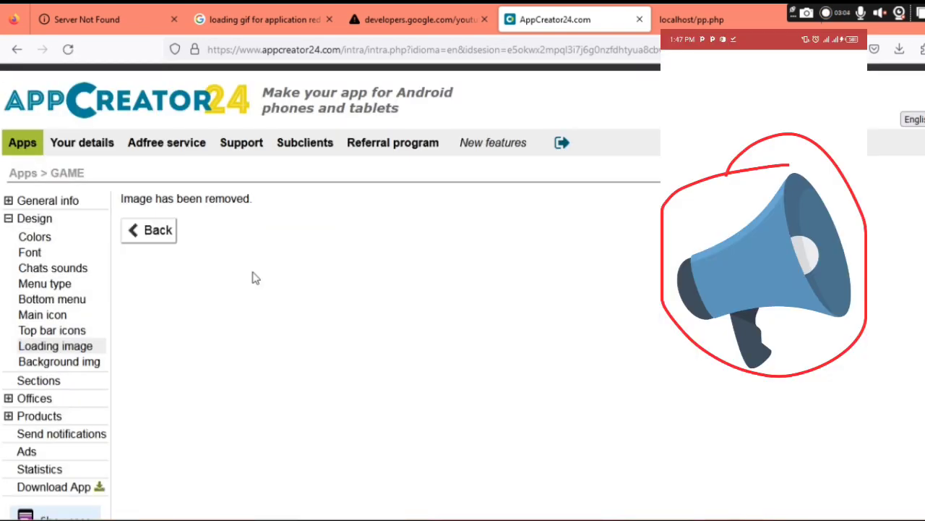
# Return to the loading image form, then switch to Google Images and search for "gaming app background gif"
pyautogui.click(158, 238)
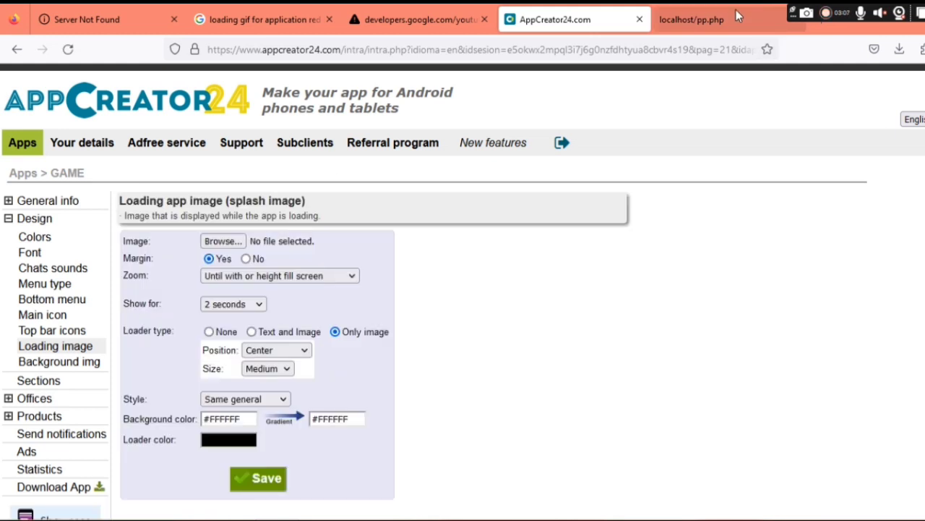
pyautogui.click(738, 17)
pyautogui.click(551, 58)
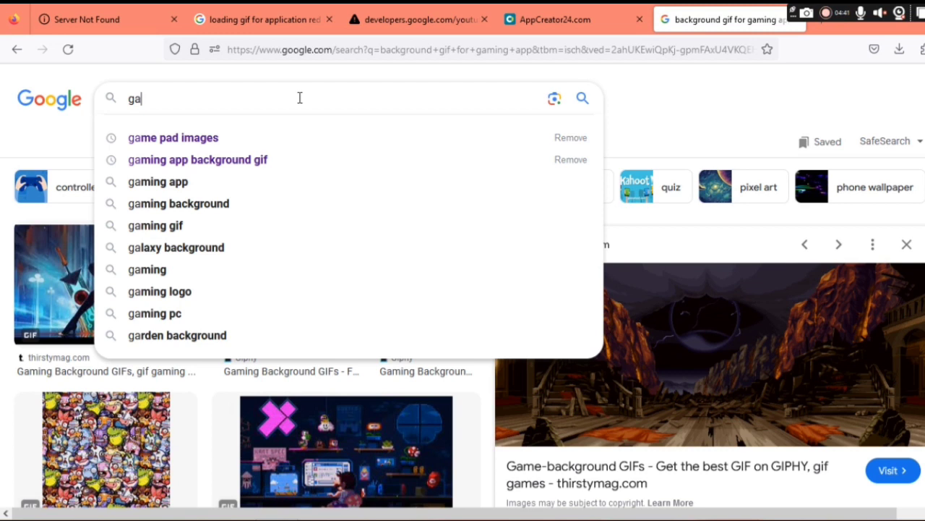
pyautogui.write('ming')
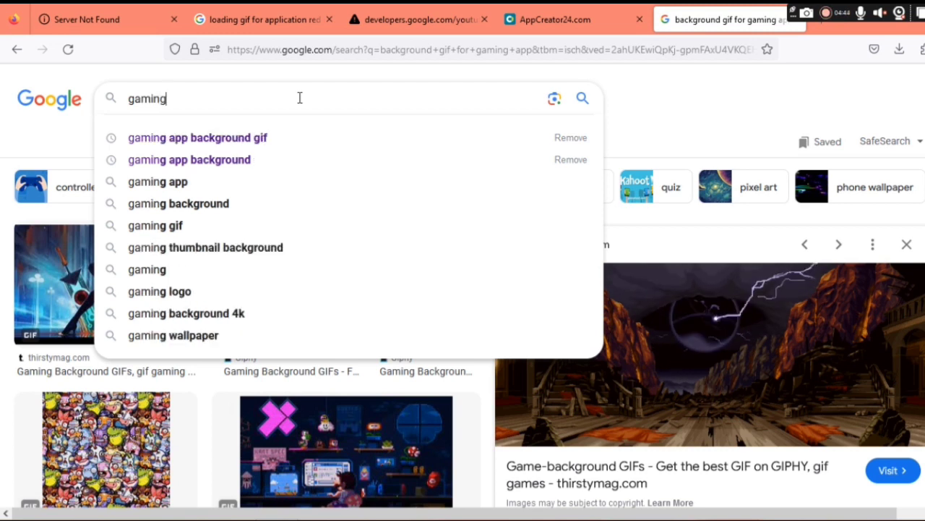
pyautogui.write(' app')
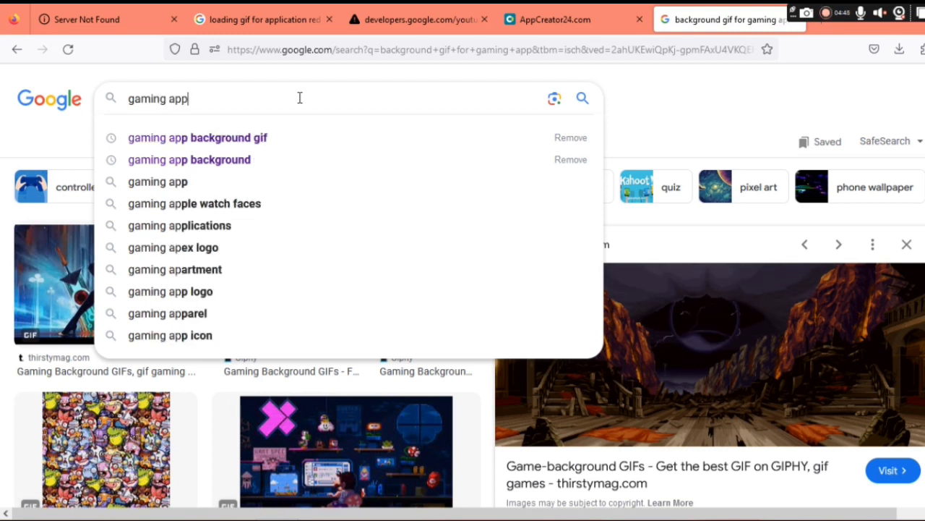
pyautogui.click(241, 137)
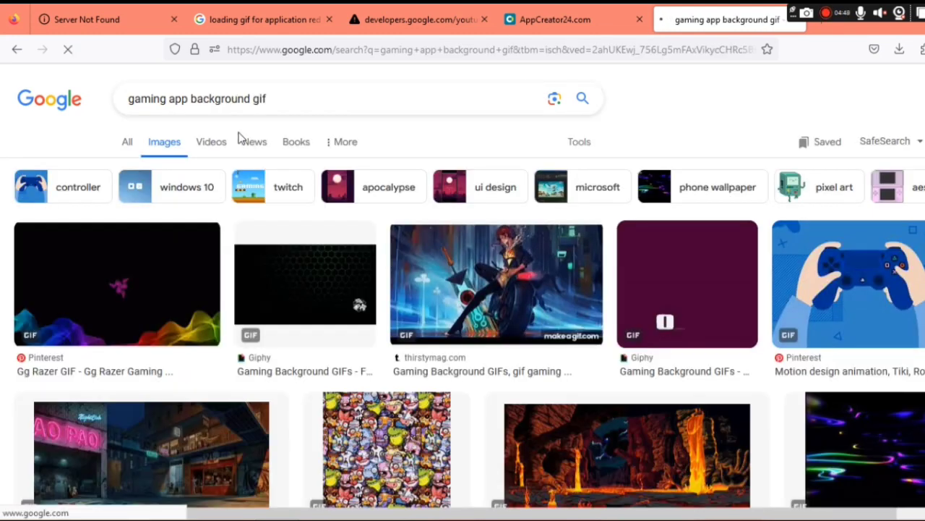
# Browse the image results and open the black GAMING game controller GIF from thirstymag.com
pyautogui.scroll(-6, 459, 221)
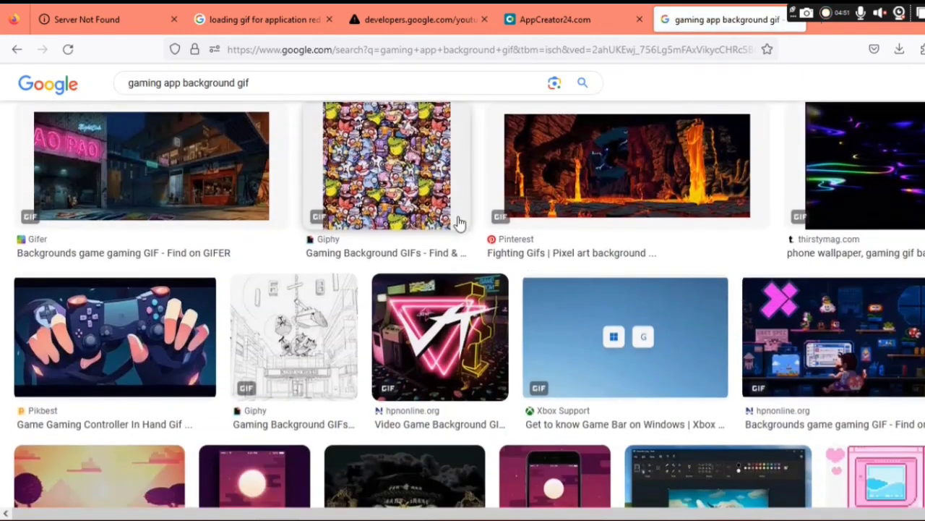
pyautogui.scroll(-6, 459, 221)
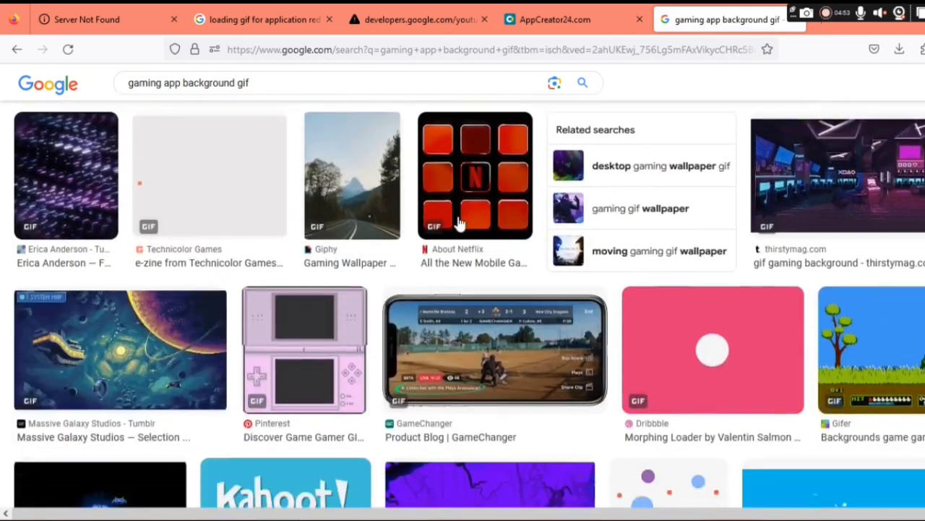
pyautogui.scroll(-5, 459, 221)
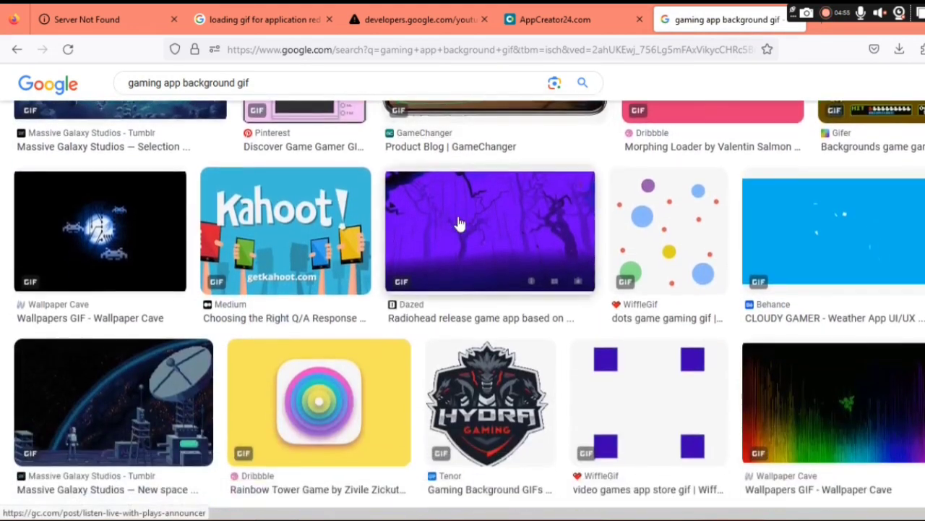
pyautogui.scroll(-3, 459, 222)
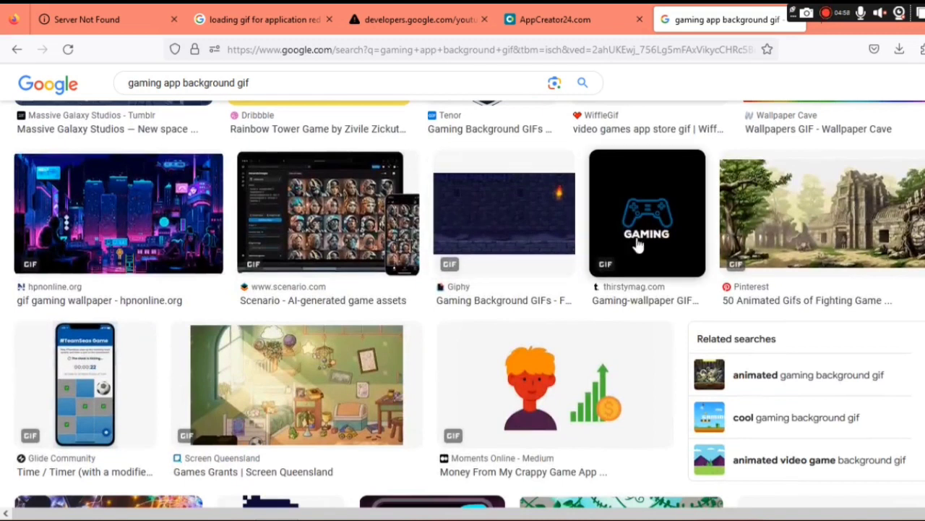
pyautogui.click(654, 248)
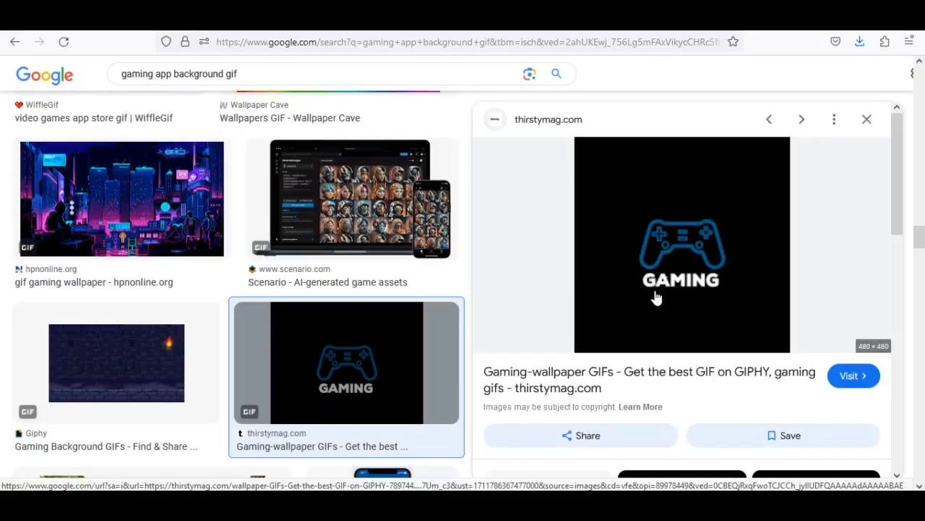
# Save the GAMING controller image to the Desktop as "images" with the file type set to All Files
pyautogui.rightClick(656, 297)
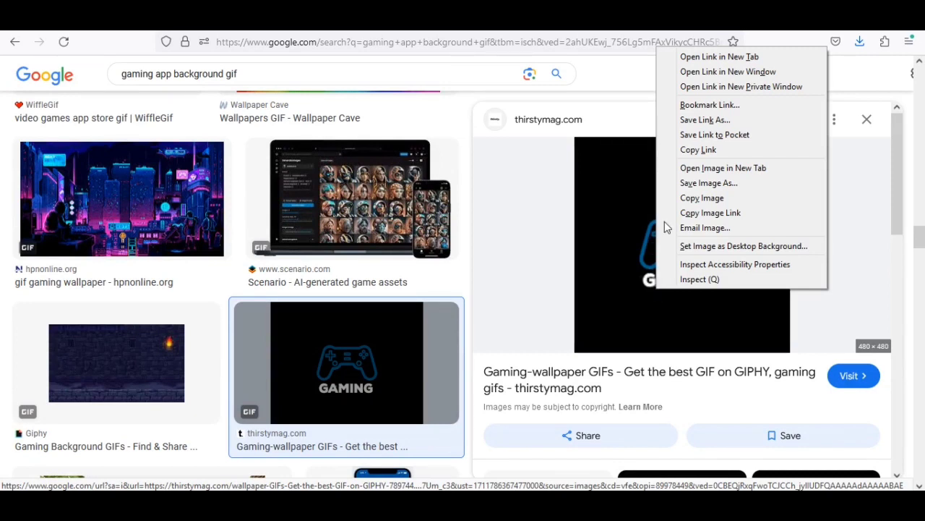
pyautogui.click(718, 184)
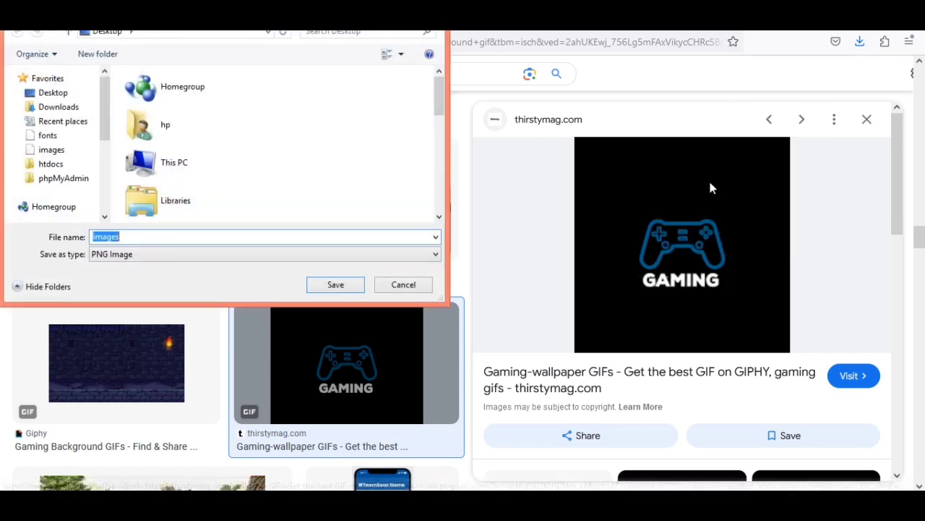
pyautogui.click(280, 258)
pyautogui.click(280, 258)
pyautogui.click(279, 258)
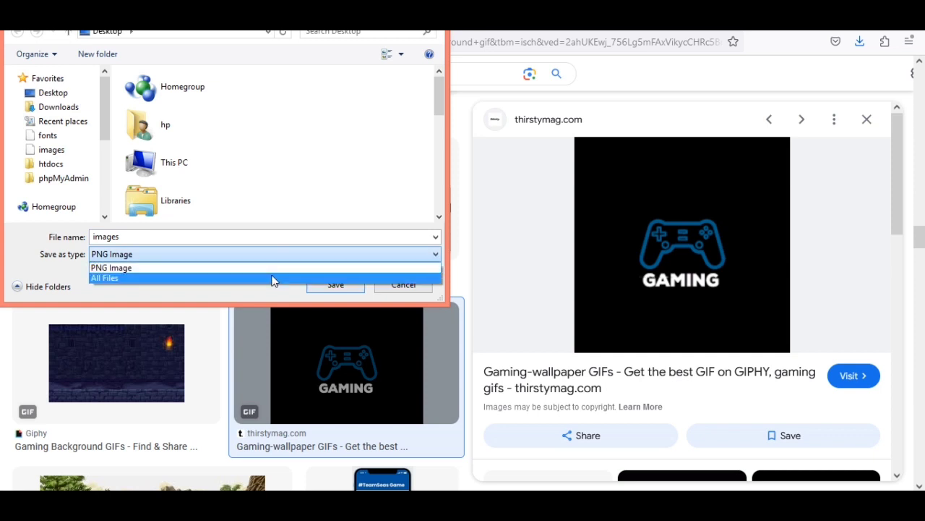
pyautogui.click(273, 279)
pyautogui.click(335, 285)
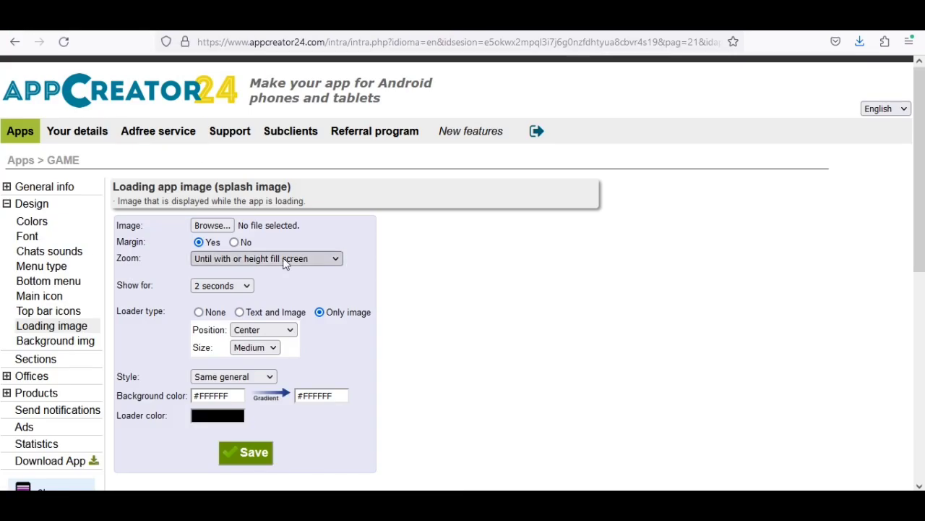
# Back in AppCreator24, choose giphy.gif from the Desktop as the splash image for app loading
pyautogui.scroll(-2, 287, 264)
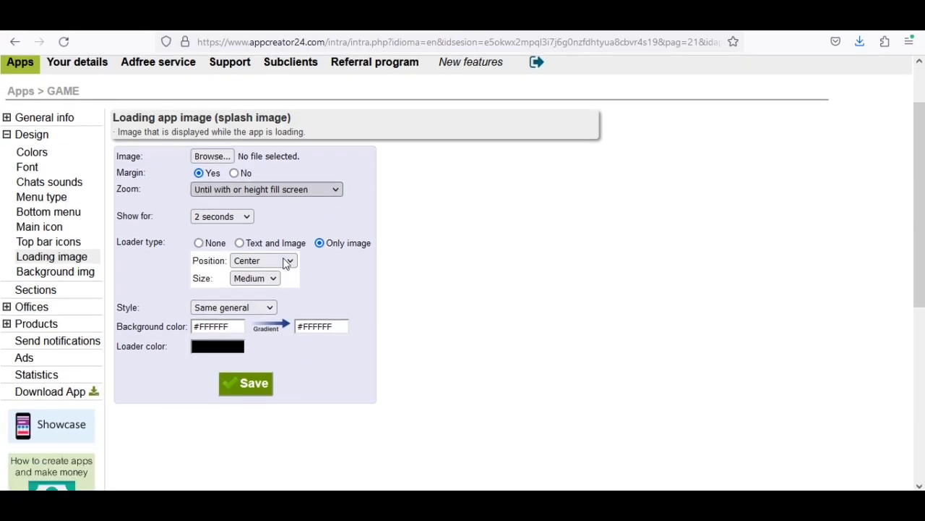
pyautogui.click(211, 157)
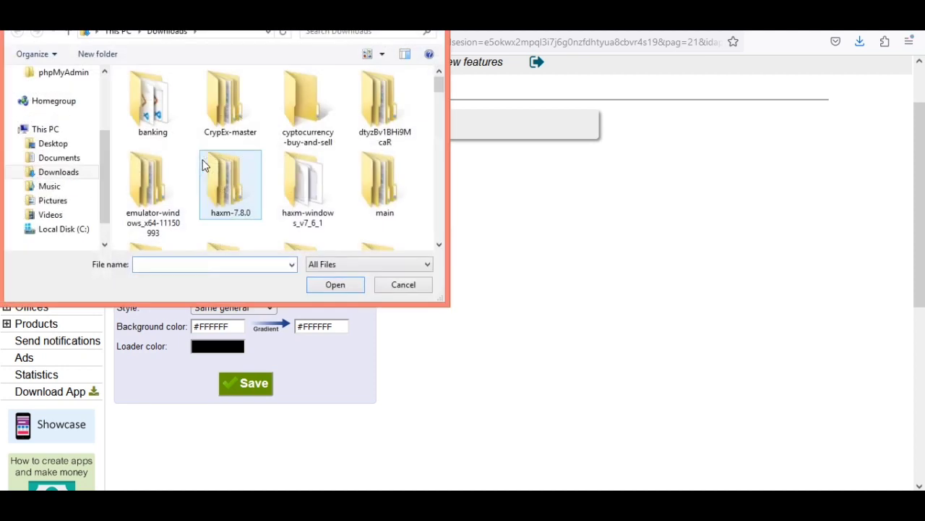
pyautogui.click(68, 144)
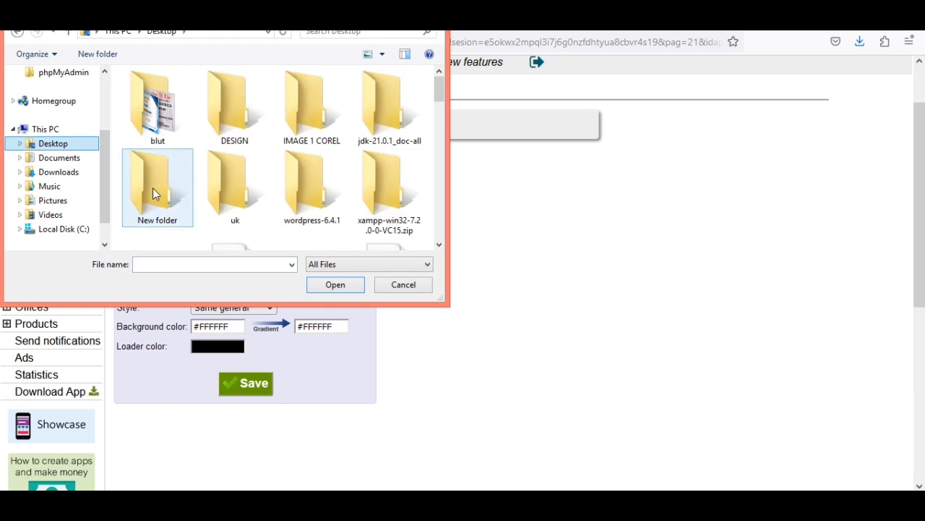
pyautogui.click(162, 177)
pyautogui.write('game')
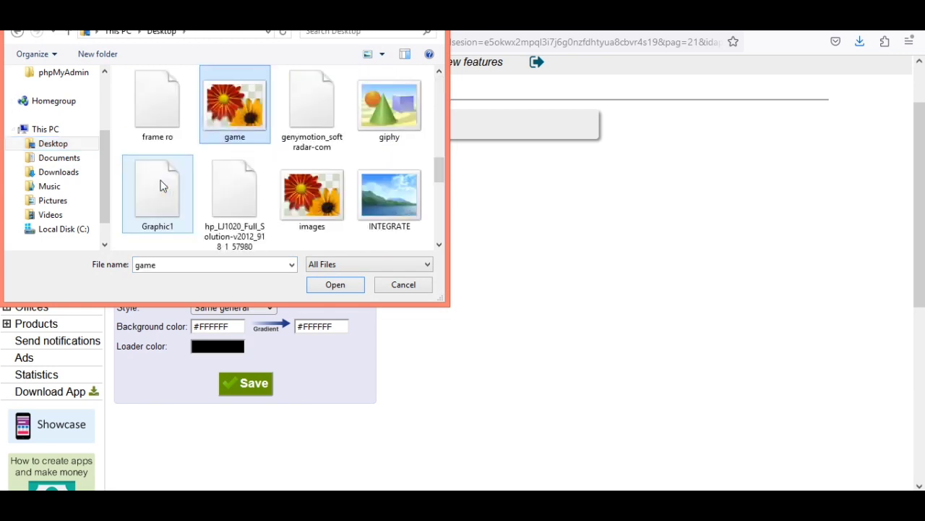
pyautogui.click(385, 108)
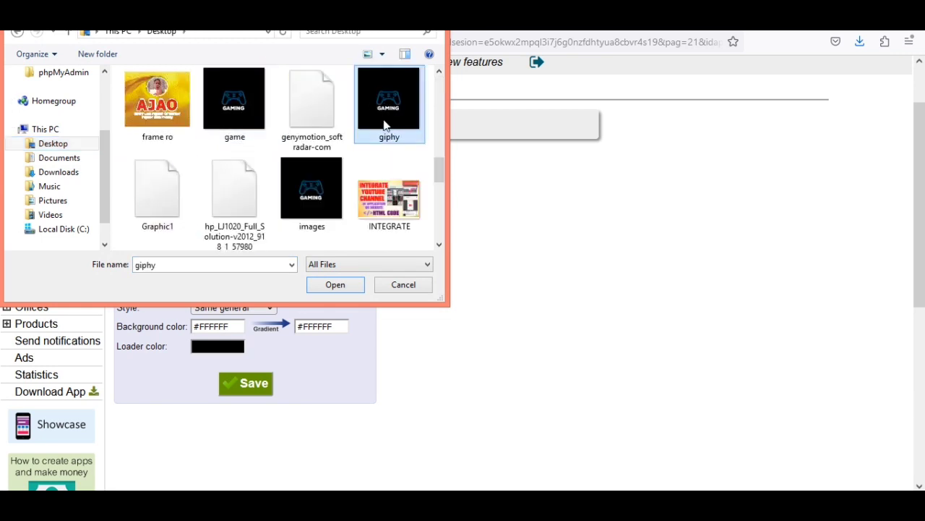
pyautogui.click(347, 288)
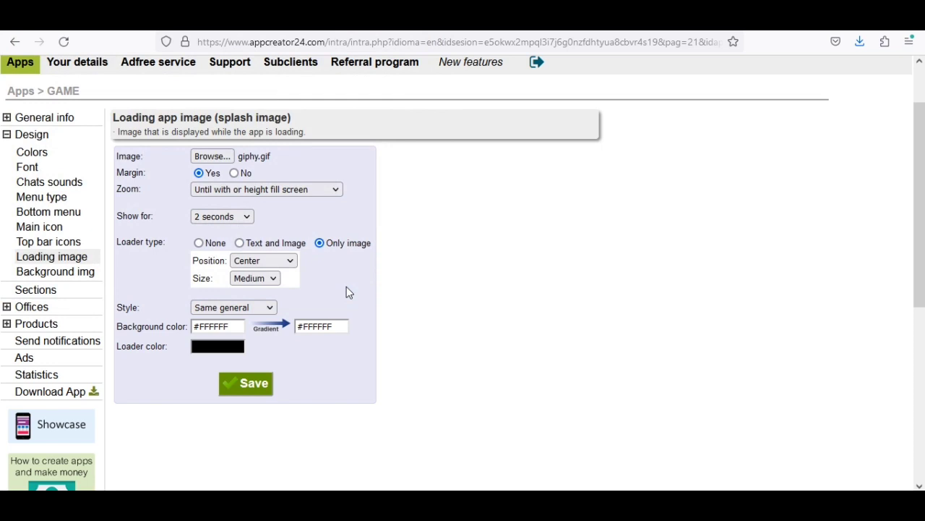
# Set the splash image's zoom to No and its display time to 2 seconds
pyautogui.click(215, 192)
pyautogui.click(215, 192)
pyautogui.click(215, 192)
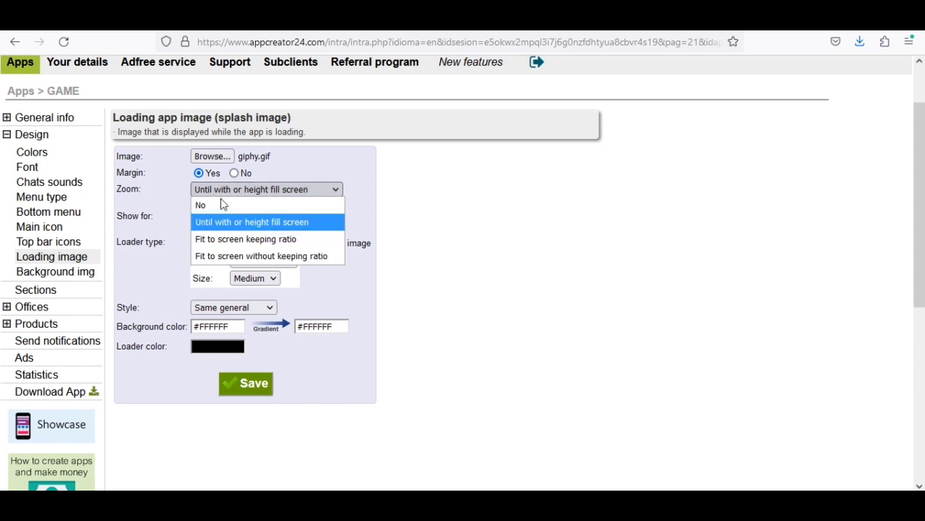
pyautogui.click(233, 210)
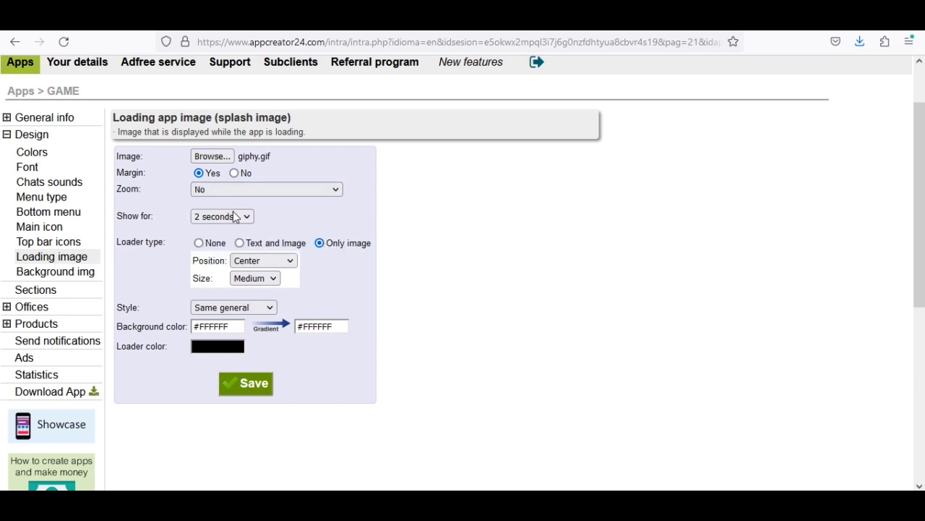
pyautogui.click(227, 219)
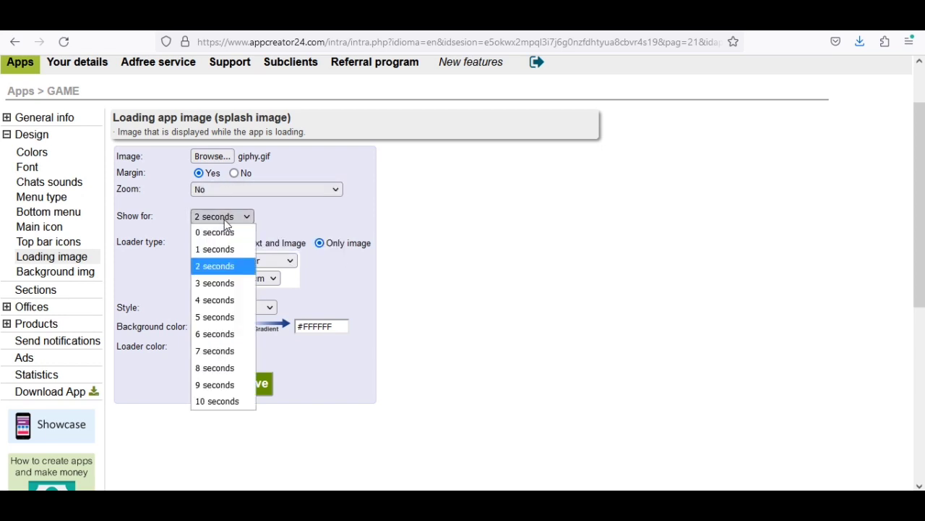
pyautogui.click(212, 266)
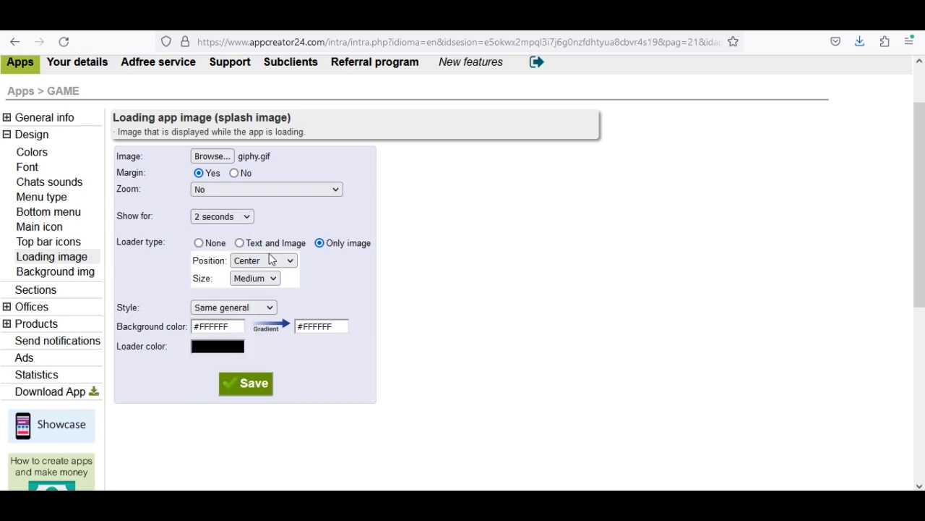
# Set the loading image style to Custom
pyautogui.scroll(-2, 282, 260)
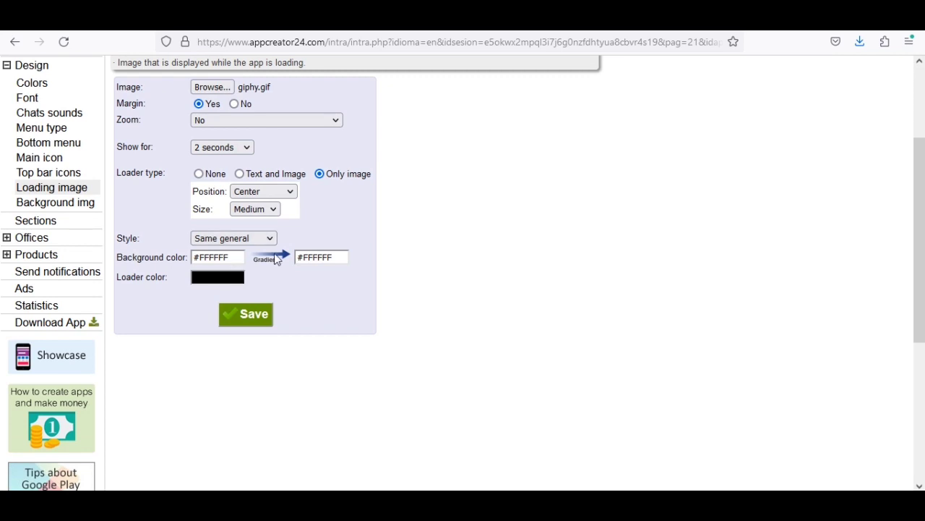
pyautogui.click(266, 240)
pyautogui.click(227, 440)
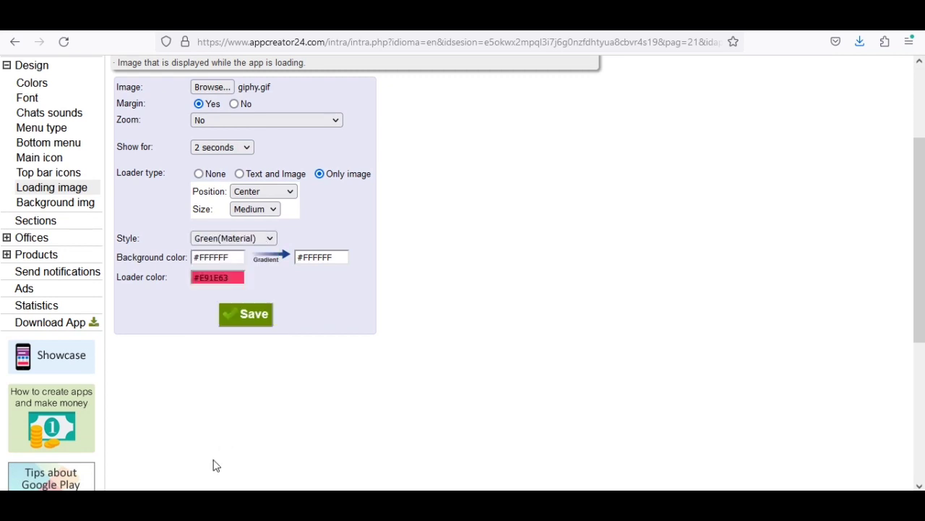
pyautogui.click(228, 238)
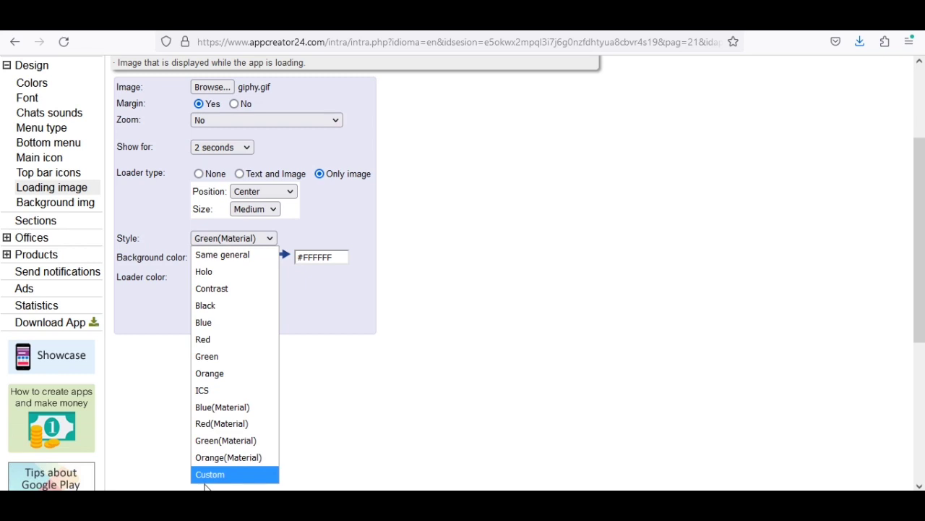
pyautogui.click(207, 476)
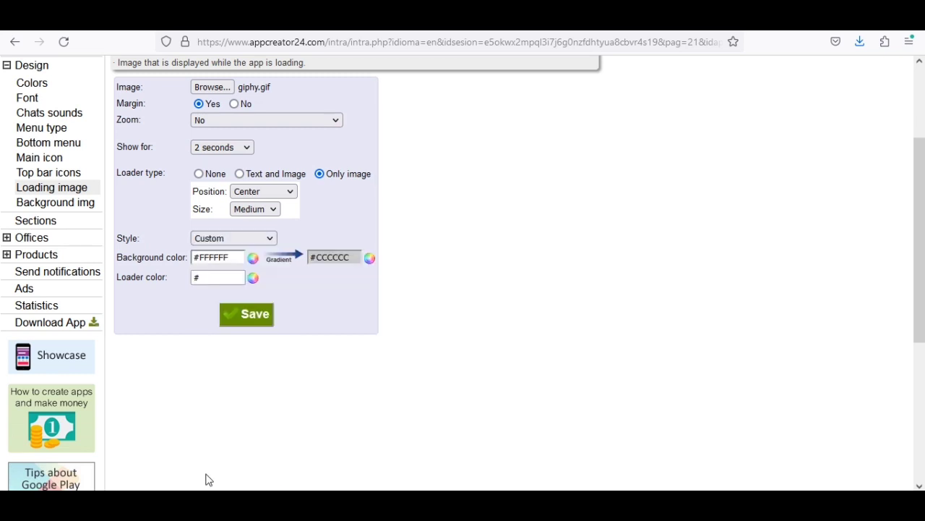
# Set both background gradient colors of the loading screen to black and save the splash settings
pyautogui.click(253, 259)
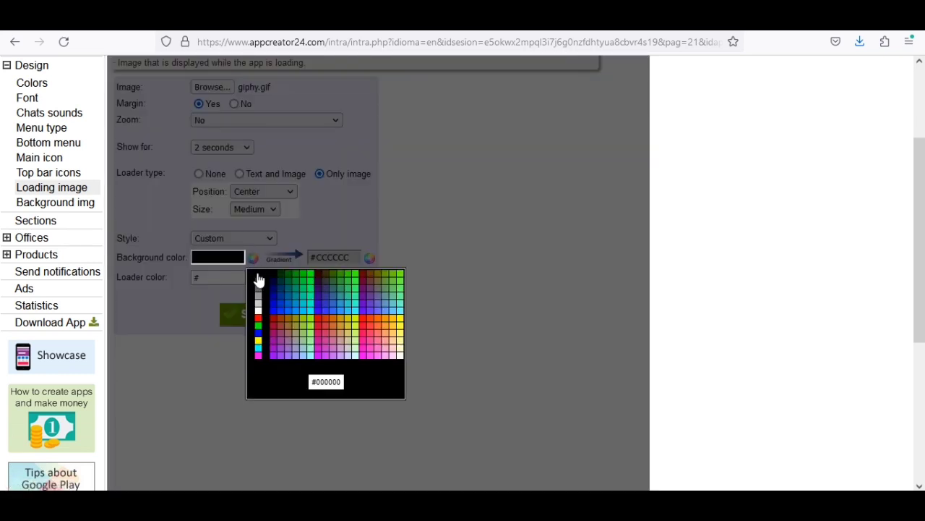
pyautogui.click(259, 279)
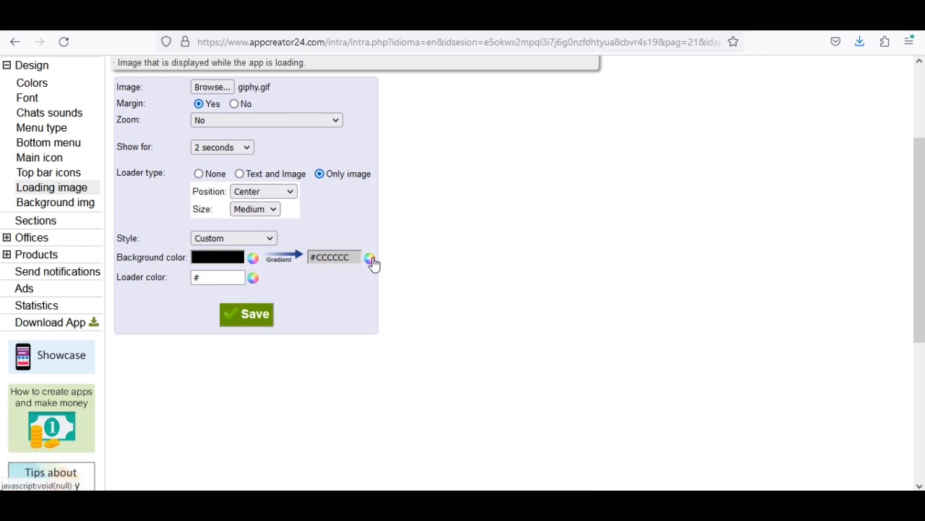
pyautogui.click(369, 258)
pyautogui.click(373, 273)
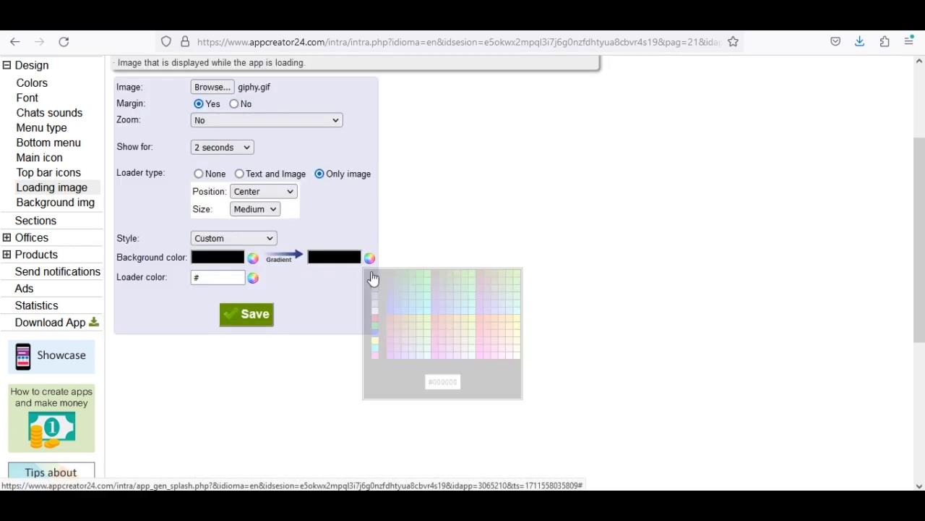
pyautogui.click(256, 315)
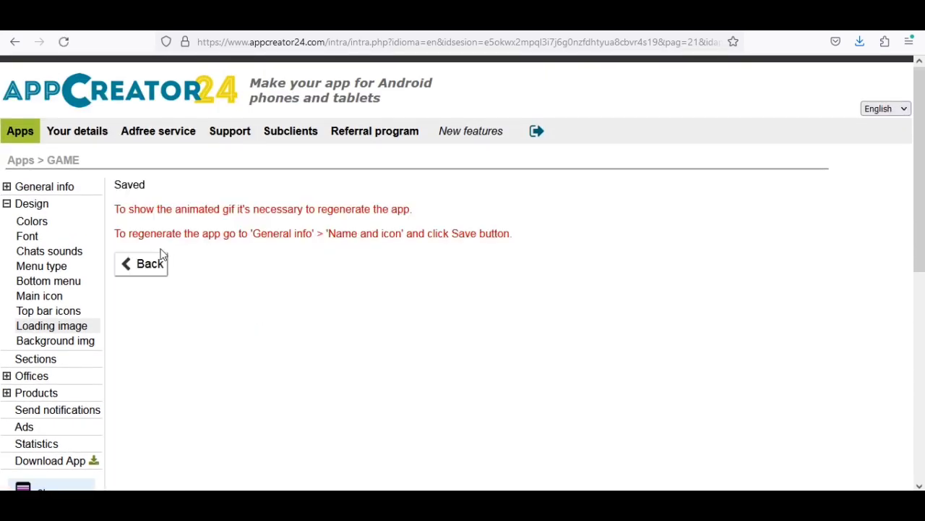
# Read the note on regenerating the app for the animated GIF and open the app's Name and icon settings
pyautogui.moveTo(114, 209); pyautogui.dragTo(405, 210)
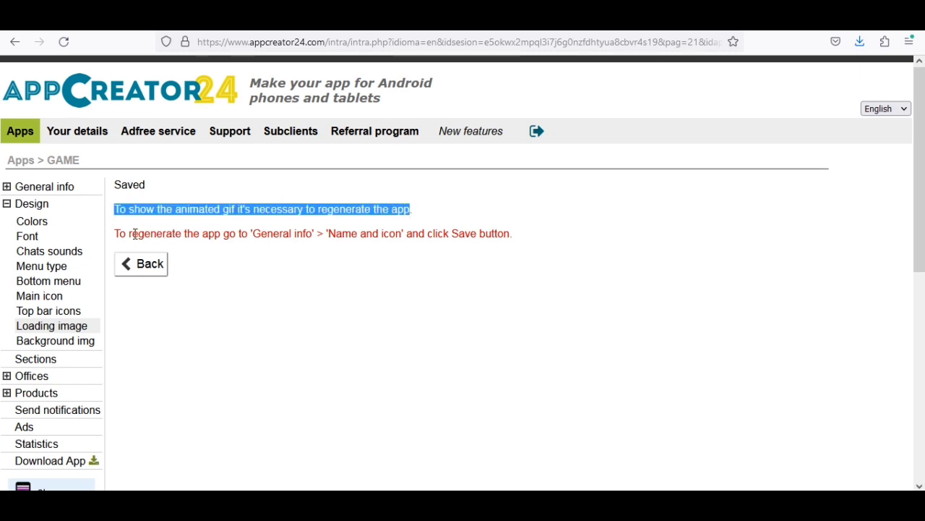
pyautogui.moveTo(119, 233); pyautogui.dragTo(339, 250)
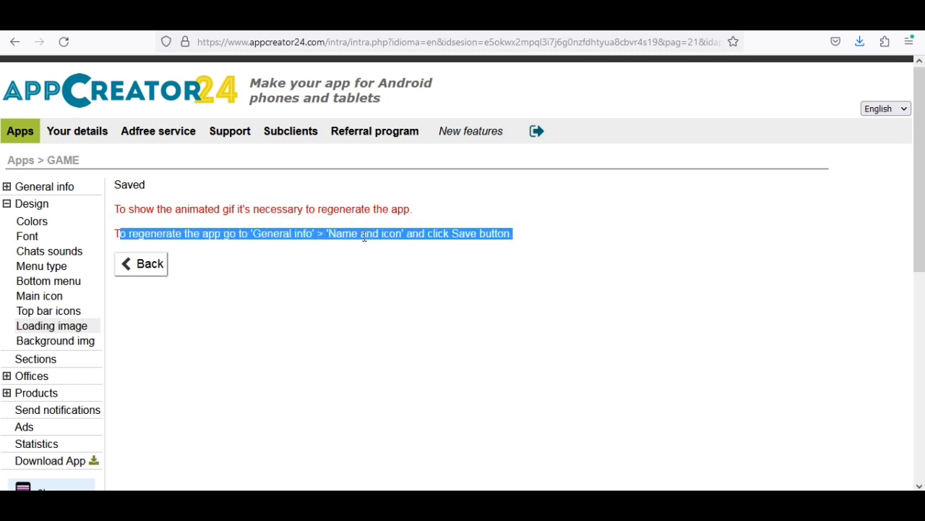
pyautogui.click(52, 190)
pyautogui.click(52, 205)
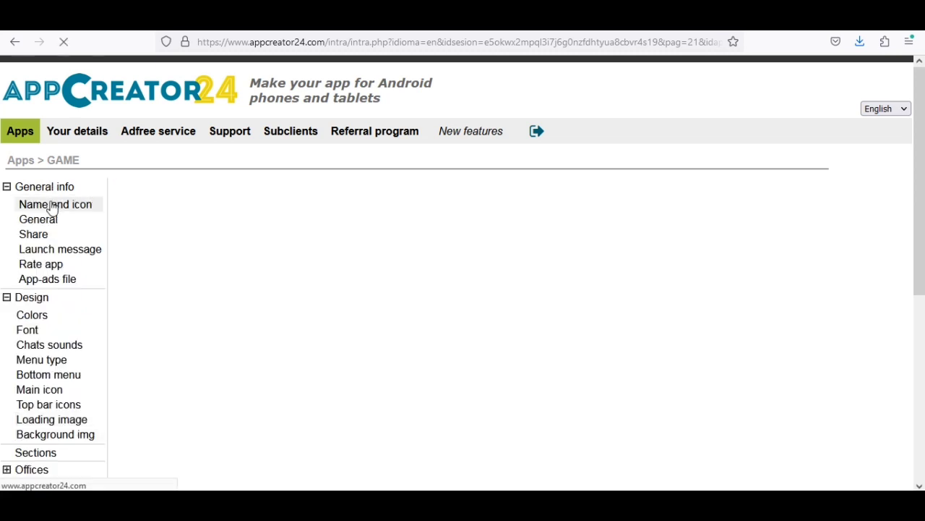
pyautogui.scroll(-3, 340, 261)
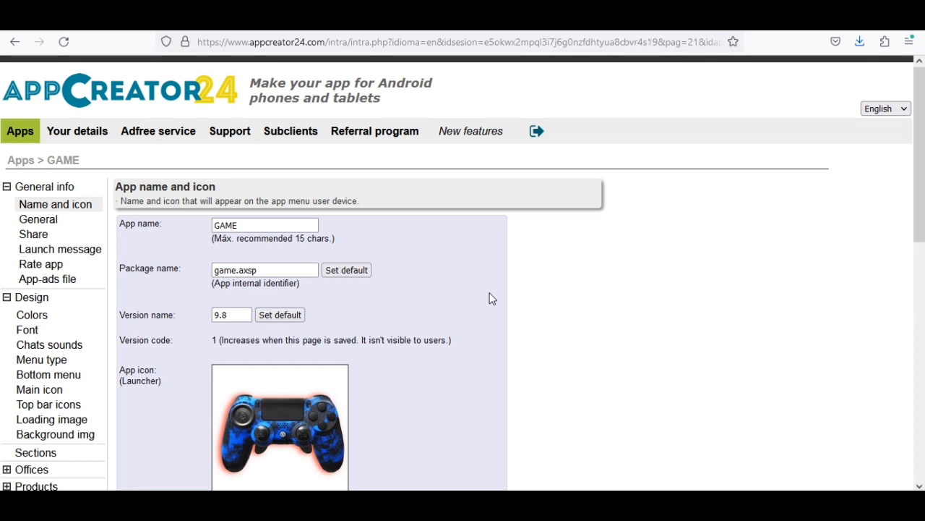
pyautogui.scroll(-10, 489, 297)
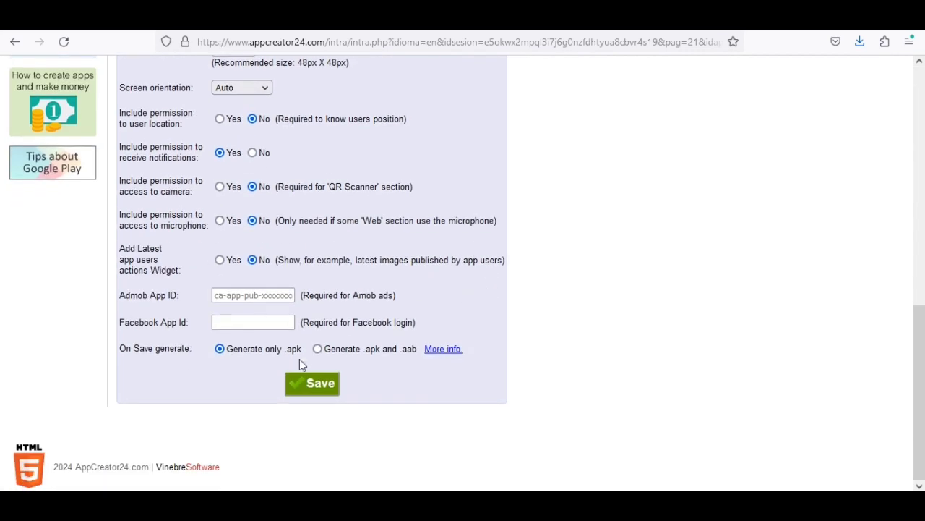
# Include the user location permission and the latest app users actions widget, and save the settings to regenerate the app
pyautogui.click(220, 120)
pyautogui.click(220, 260)
pyautogui.press('Return')
pyautogui.click(241, 298)
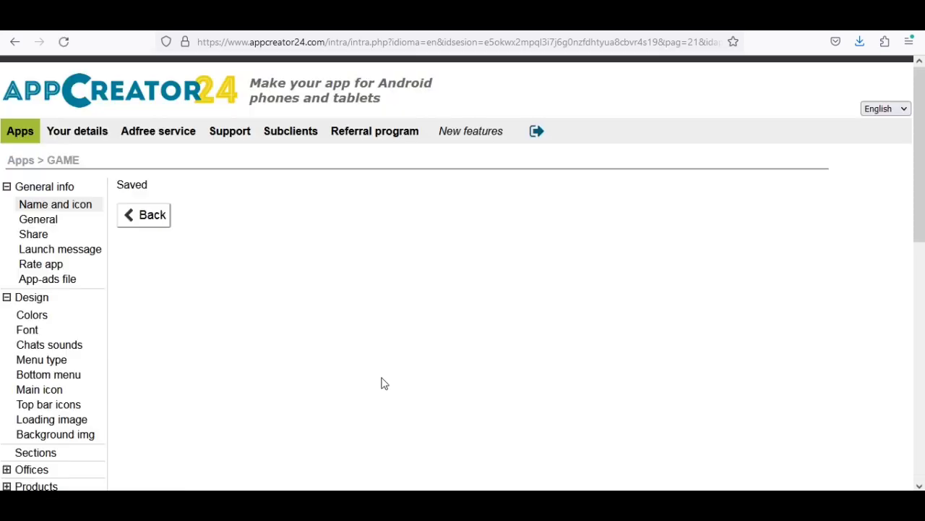
# Replace the Products search and contact icons in the enabled top bar icons with the Sections search icon and save
pyautogui.scroll(-2, 217, 271)
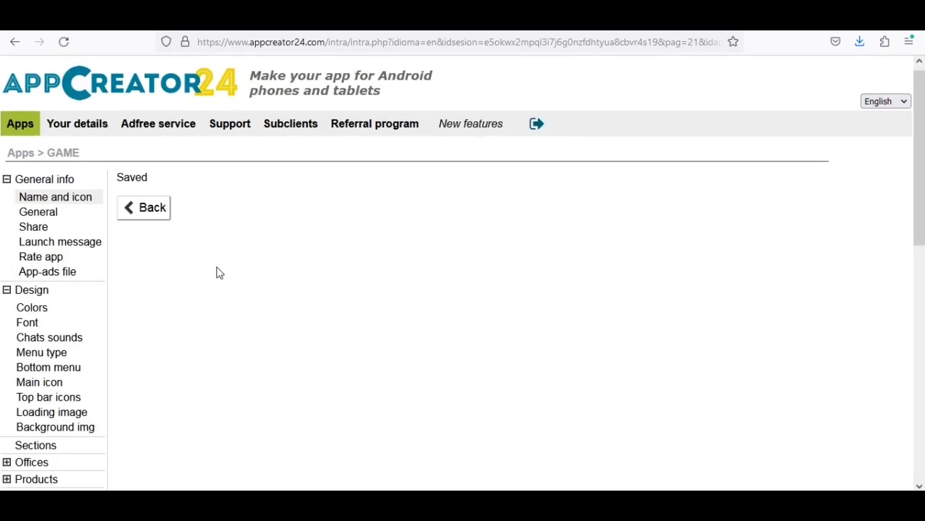
pyautogui.click(51, 350)
pyautogui.click(72, 335)
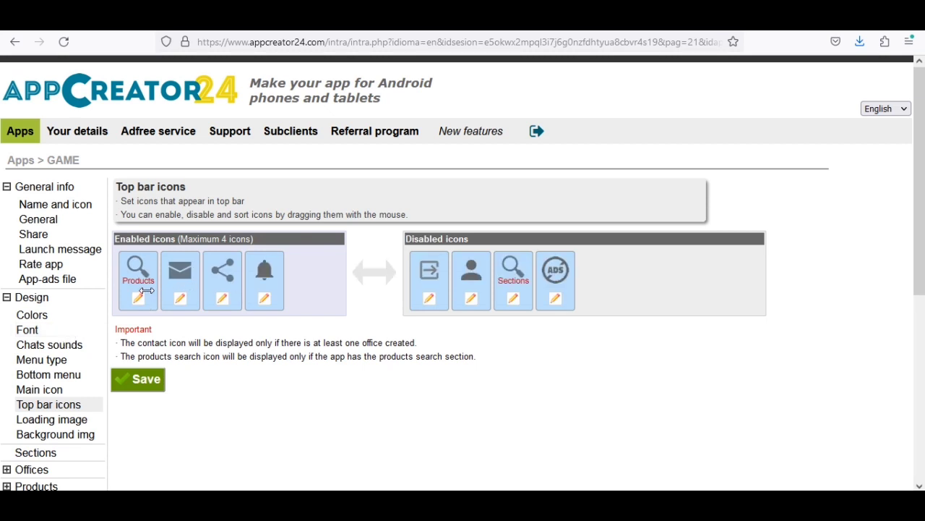
pyautogui.moveTo(147, 290); pyautogui.dragTo(627, 266)
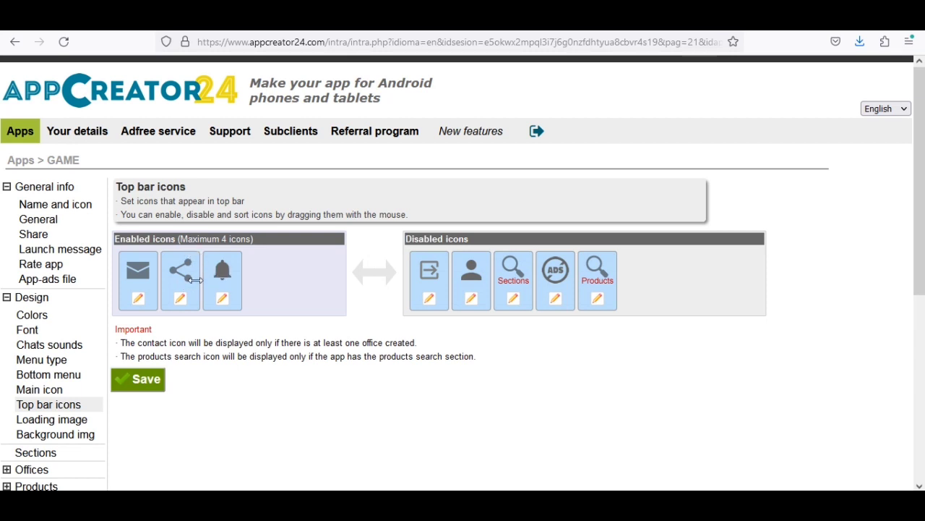
pyautogui.moveTo(142, 286); pyautogui.dragTo(645, 250)
pyautogui.moveTo(138, 303); pyautogui.dragTo(714, 275)
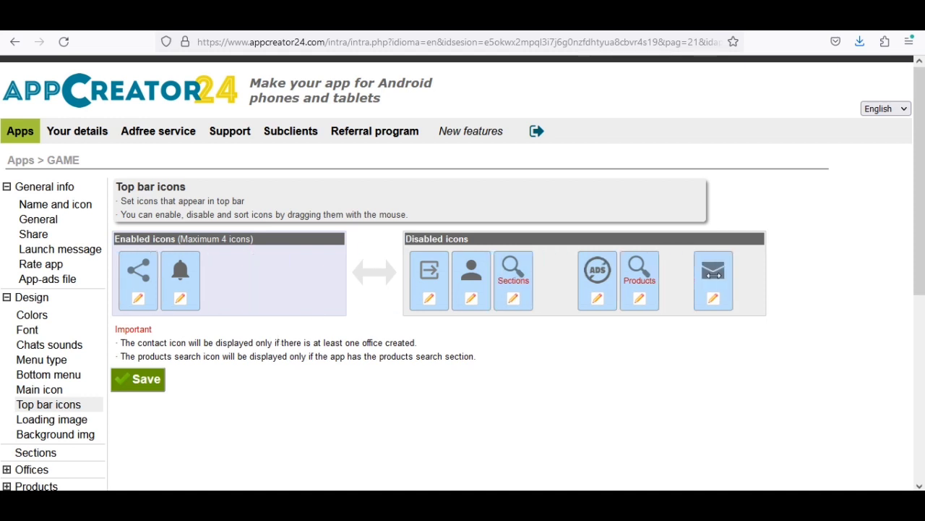
pyautogui.moveTo(584, 278); pyautogui.dragTo(129, 287)
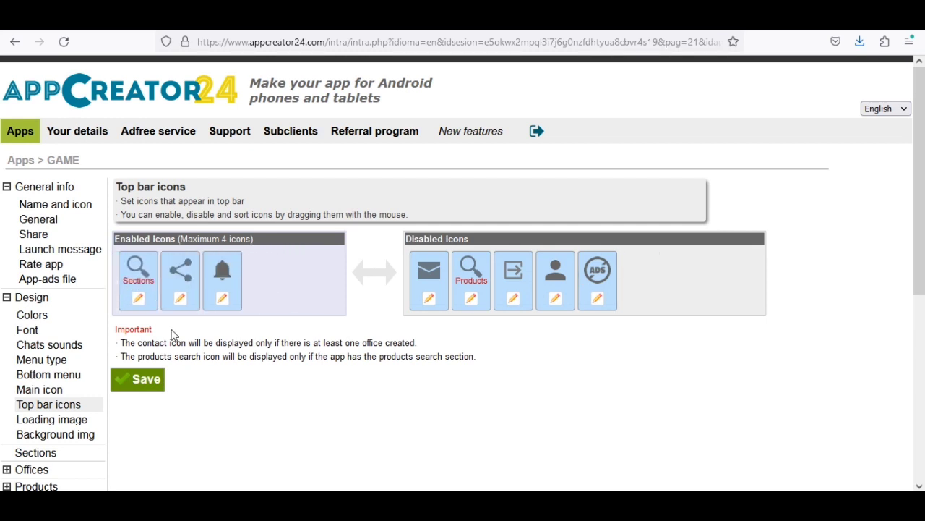
pyautogui.click(147, 381)
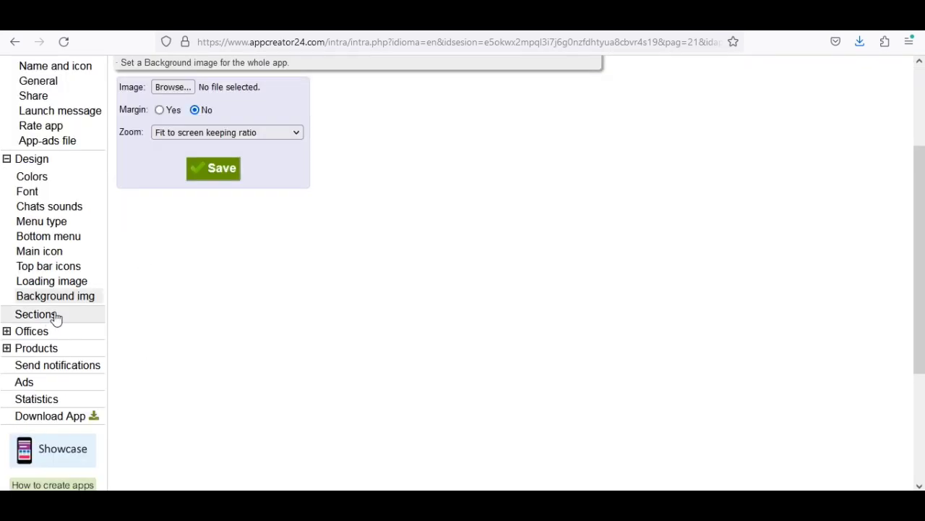
# Create a new section of type Game and choose Flip The Knife as its game
pyautogui.click(55, 316)
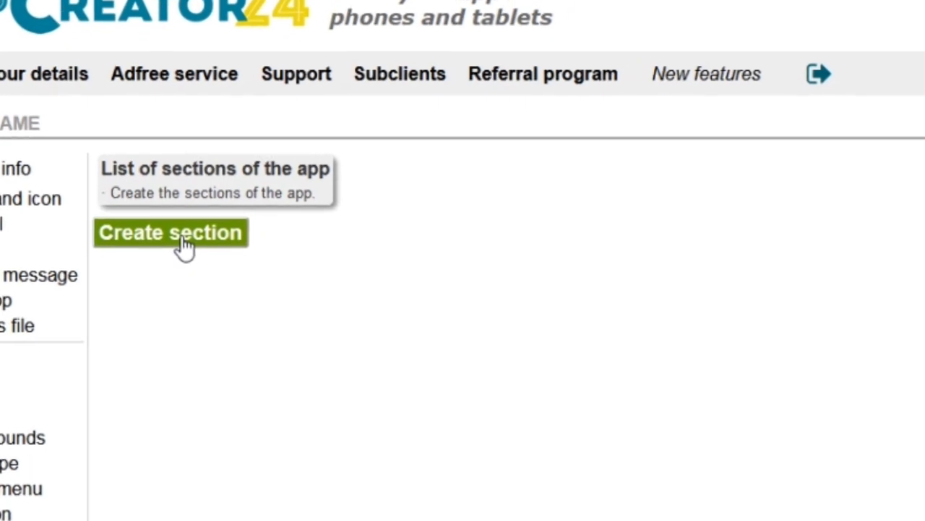
pyautogui.click(183, 240)
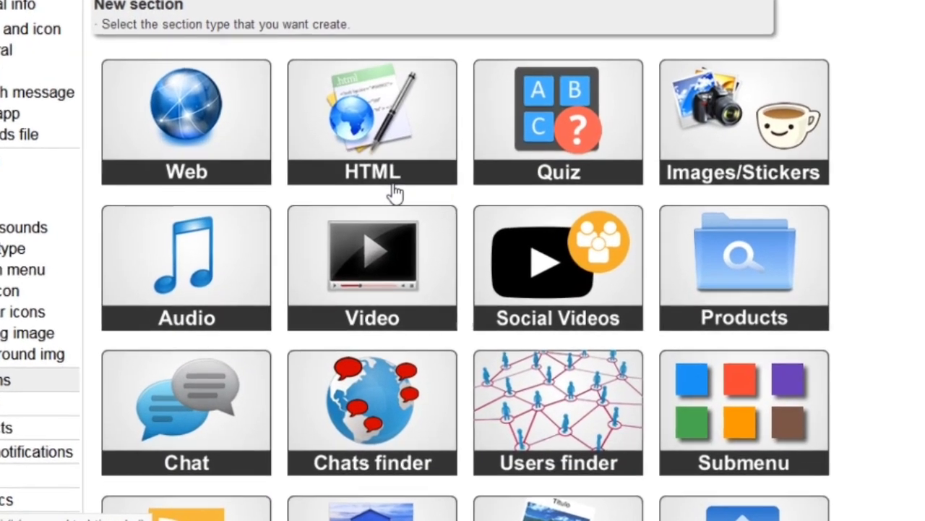
pyautogui.scroll(-5, 394, 192)
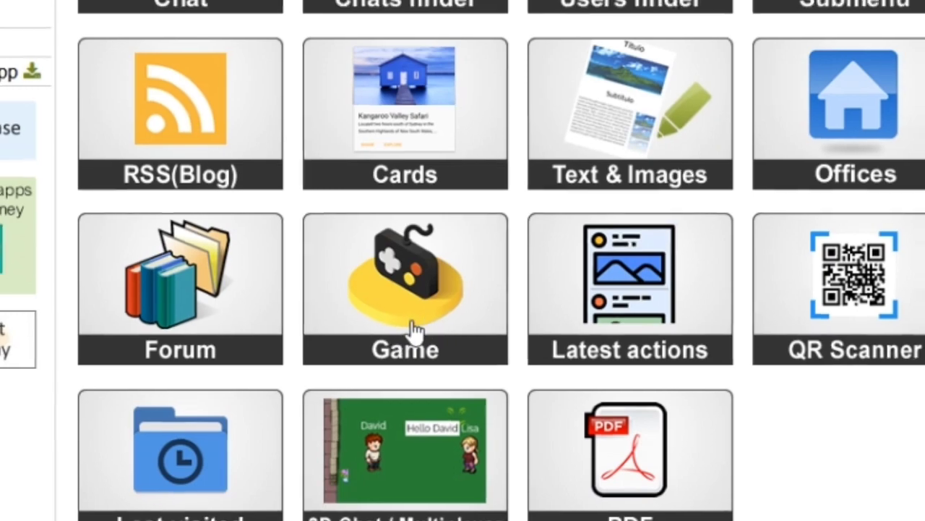
pyautogui.click(416, 329)
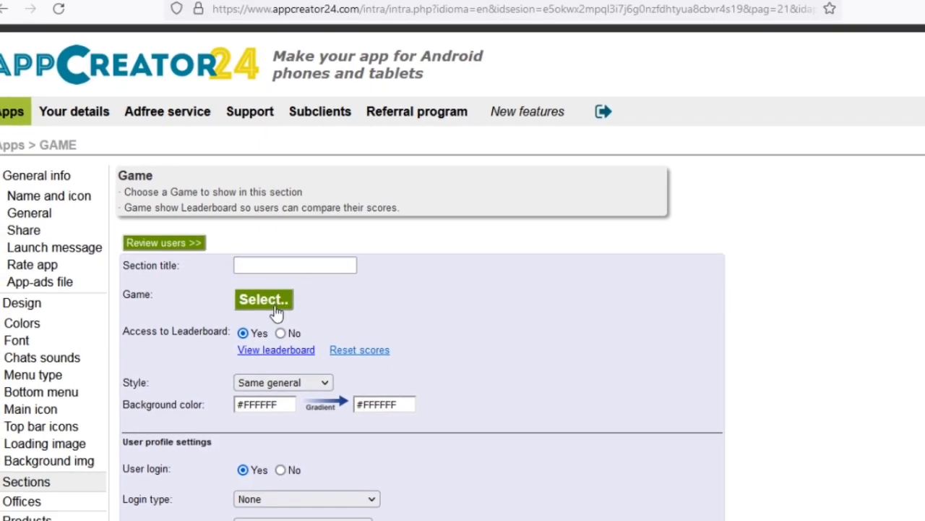
pyautogui.click(277, 310)
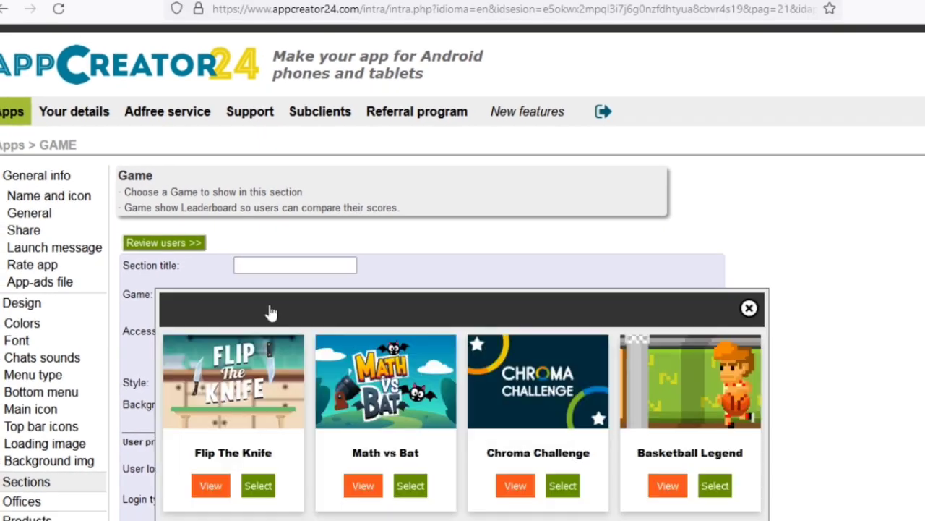
pyautogui.click(257, 487)
# Set the section title to Flip The Knife
pyautogui.click(293, 267)
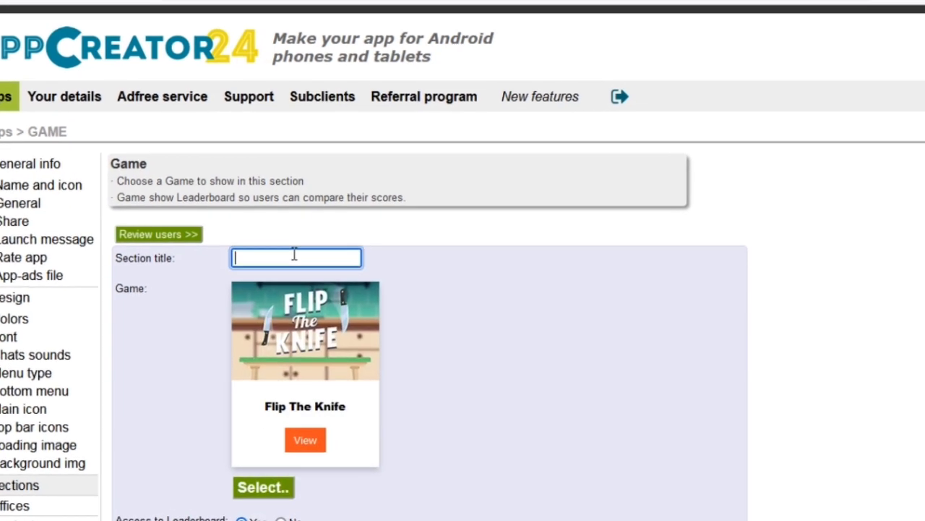
pyautogui.write('F')
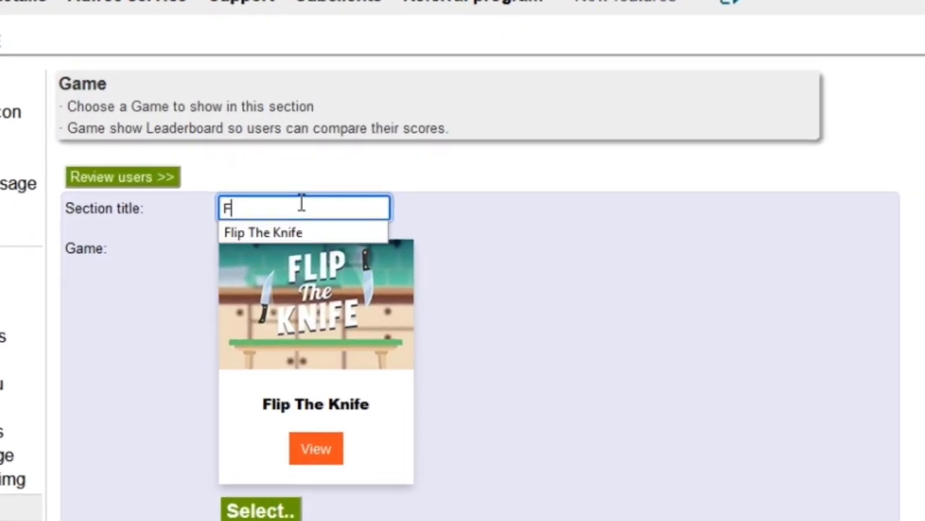
pyautogui.write('LI')
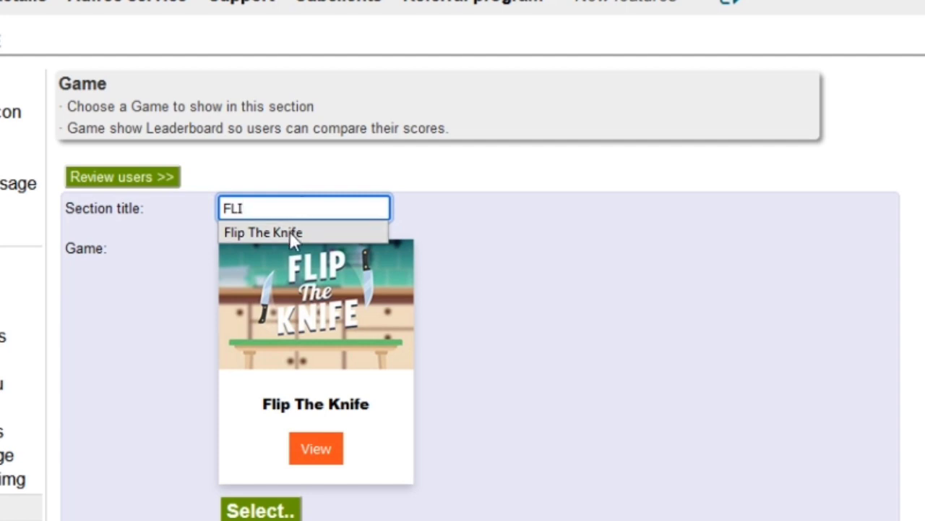
pyautogui.click(290, 232)
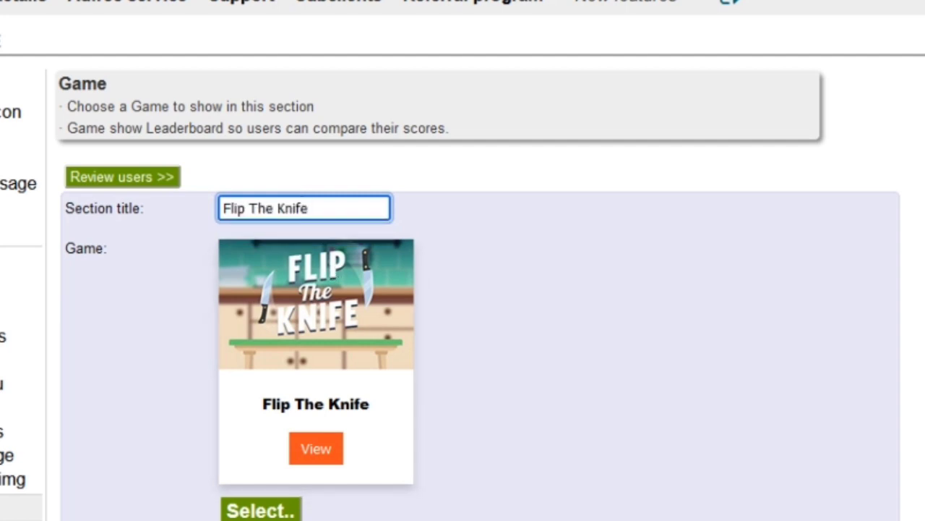
# Capture a screenshot of the Flip The Knife thumbnail with ScreenRec and save it to the Desktop as SE
pyautogui.press('Print')
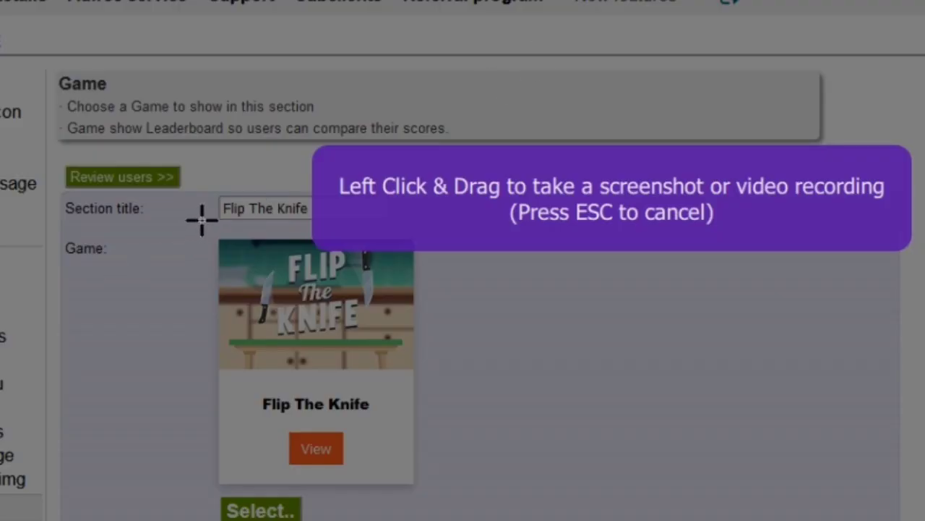
pyautogui.moveTo(220, 242); pyautogui.dragTo(414, 365)
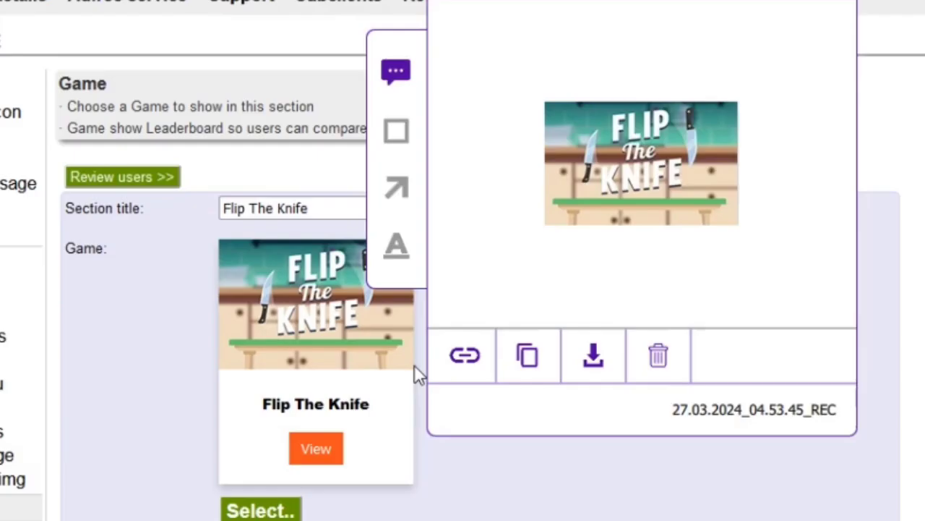
pyautogui.click(593, 355)
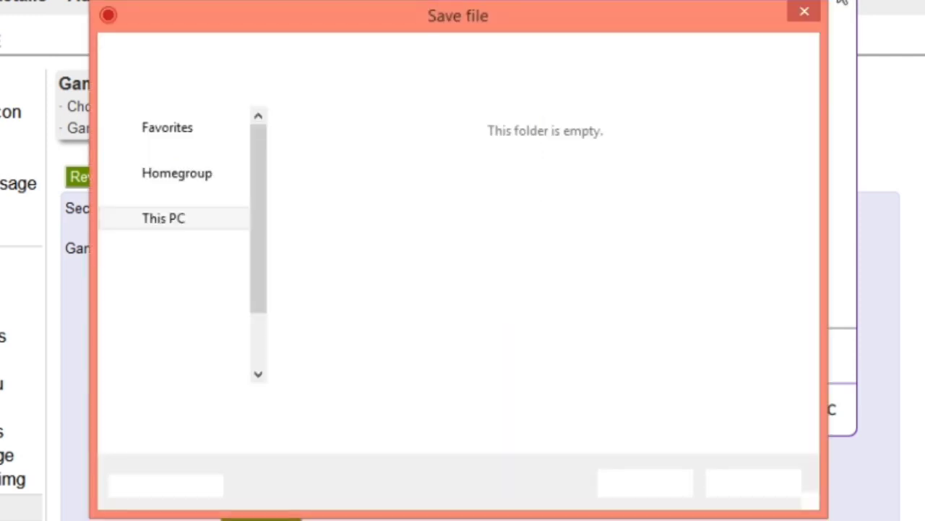
pyautogui.press('Return')
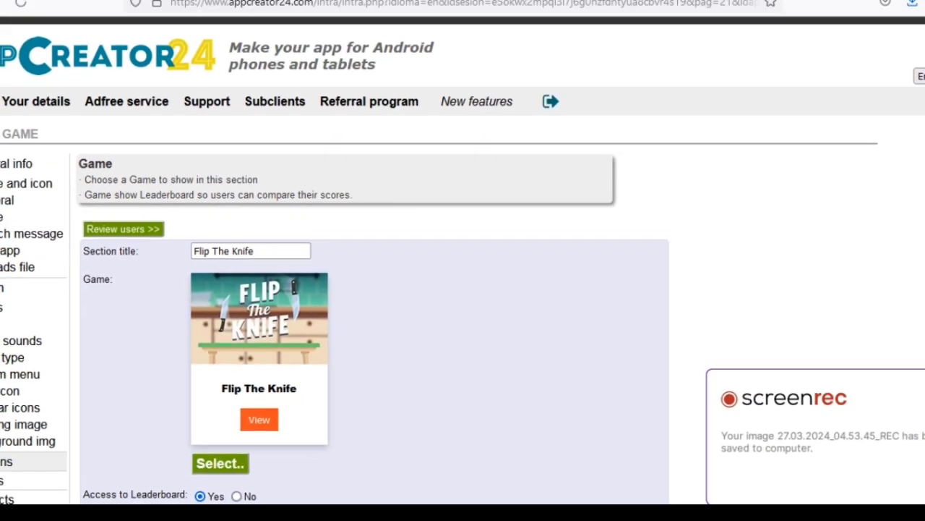
# Set SE.png from the Desktop as the Flip The Knife section's menu icon in the advanced settings and save the section
pyautogui.scroll(-2, 593, 336)
pyautogui.scroll(-7, 593, 337)
pyautogui.scroll(3, 593, 336)
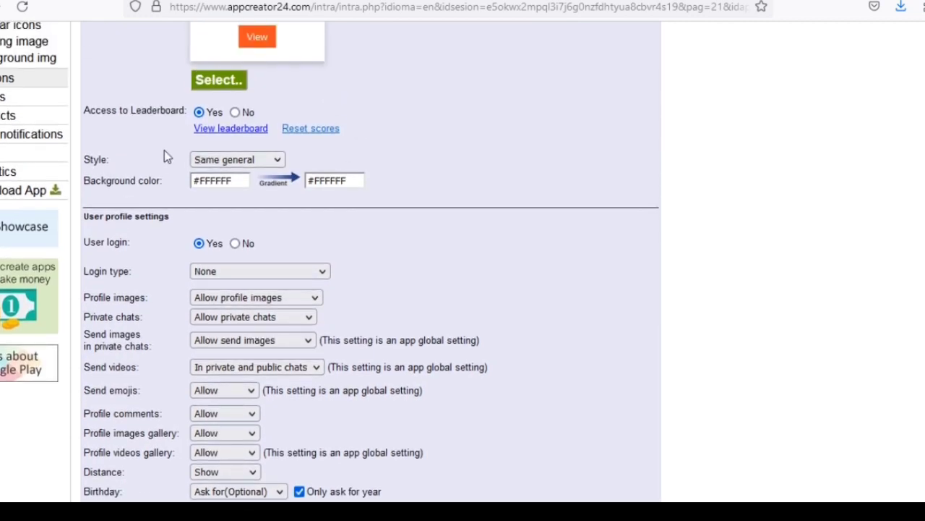
pyautogui.scroll(-5, 239, 210)
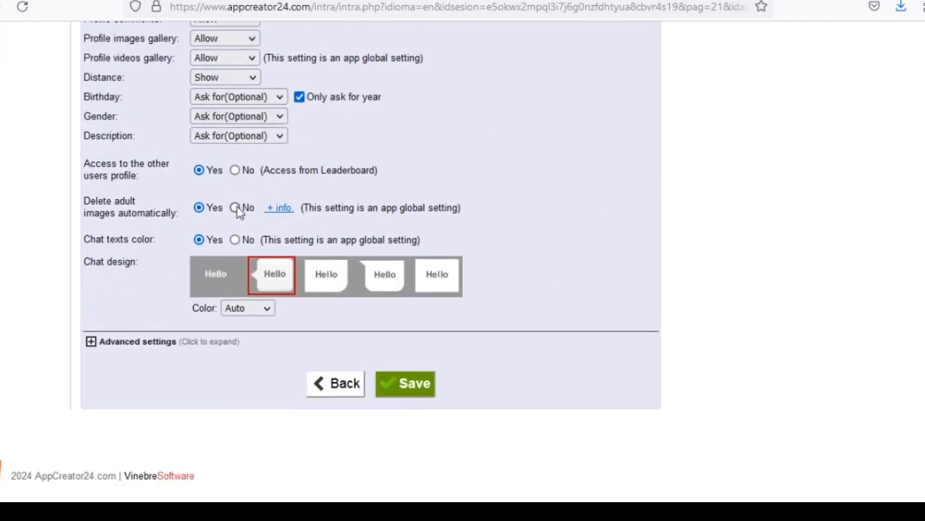
pyautogui.click(90, 342)
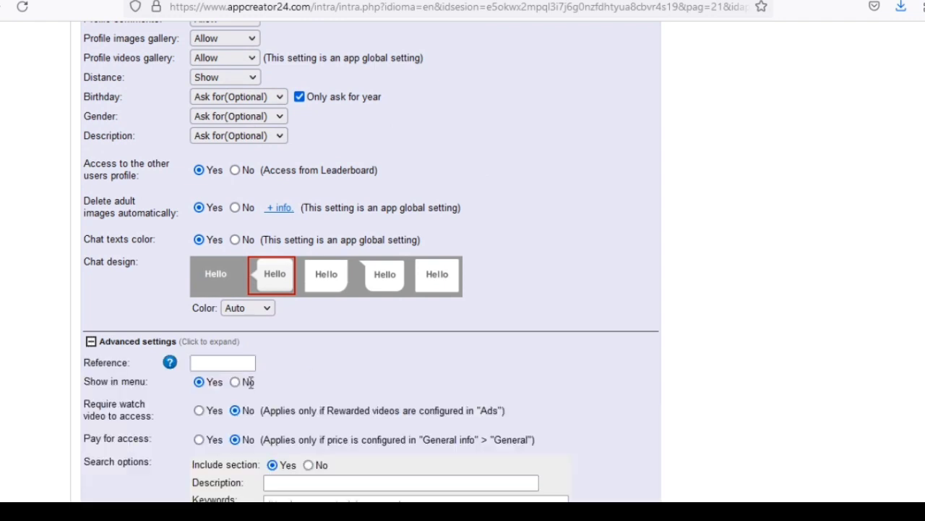
pyautogui.scroll(-2, 250, 383)
pyautogui.scroll(-5, 250, 383)
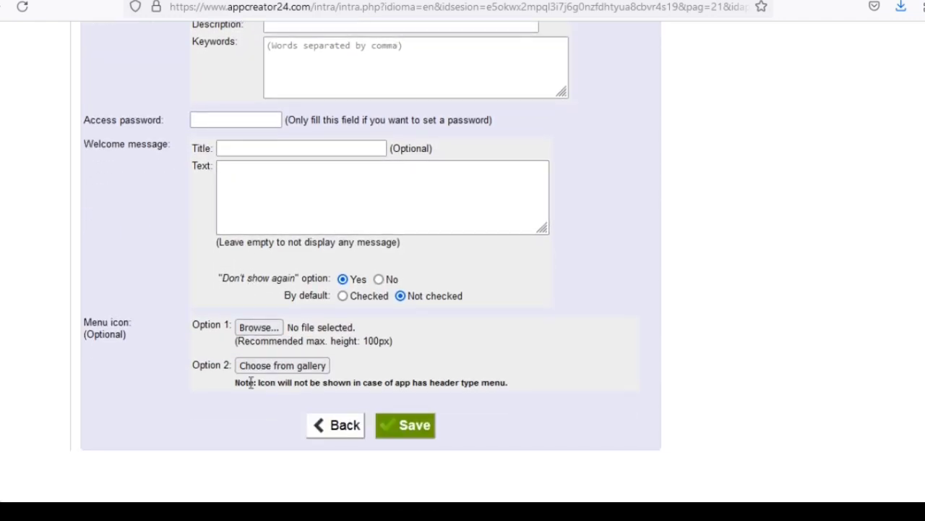
pyautogui.click(263, 285)
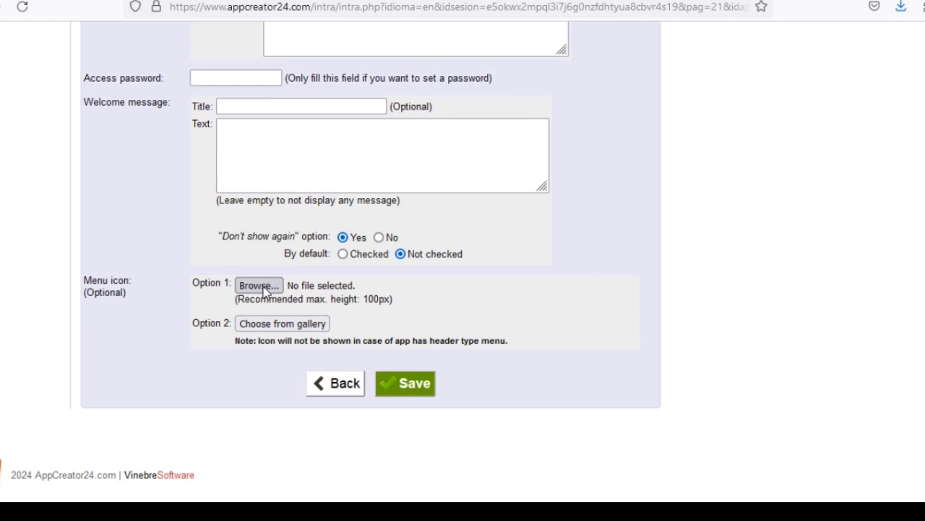
pyautogui.click(248, 159)
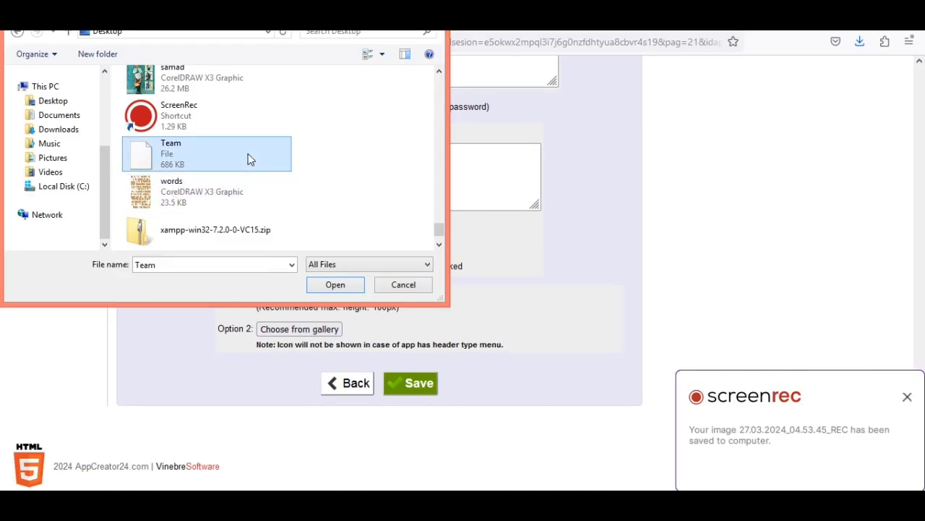
pyautogui.press('End')
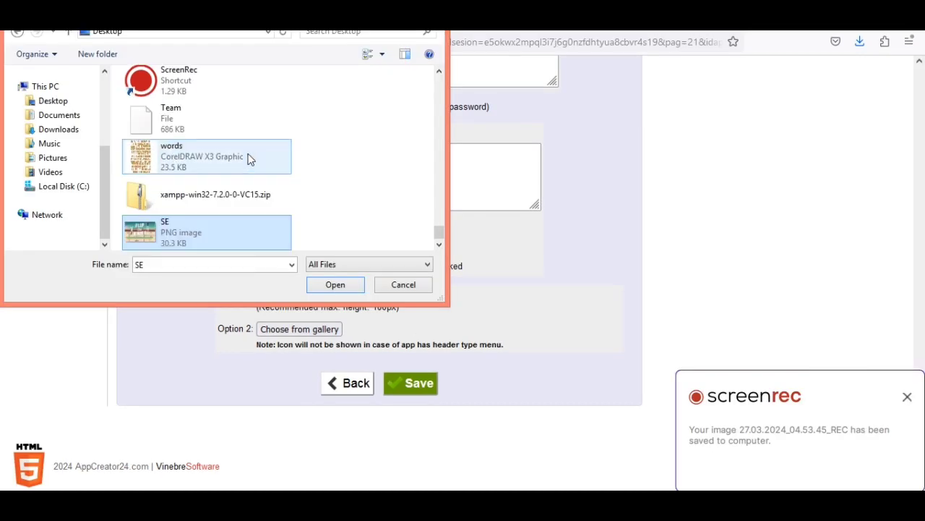
pyautogui.click(334, 285)
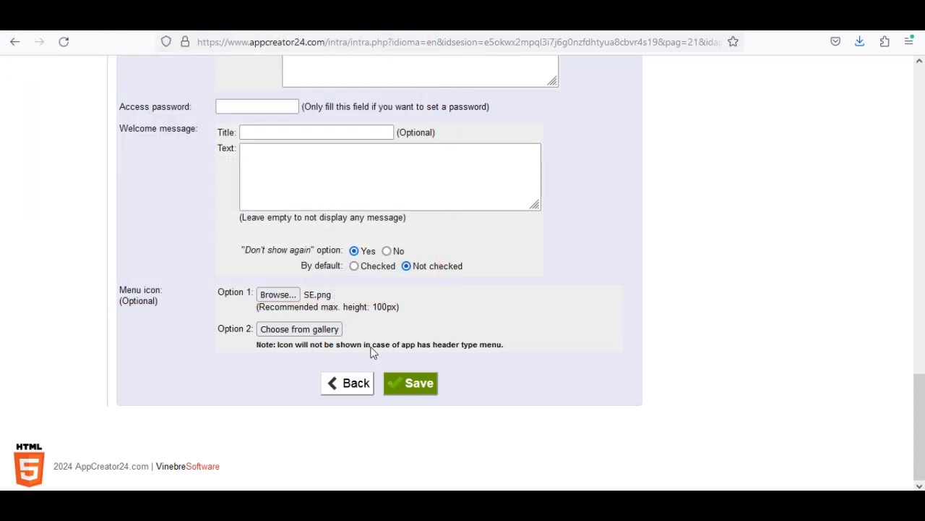
pyautogui.click(414, 398)
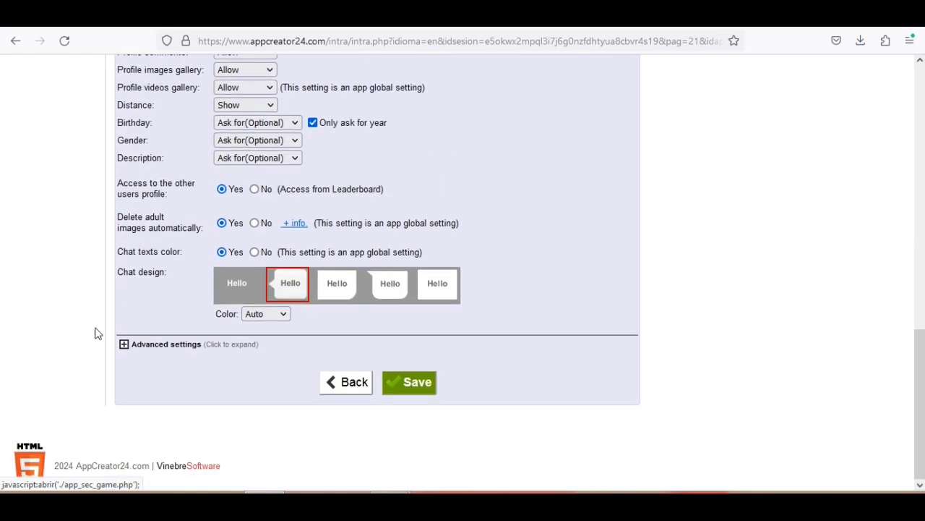
# Set Show in menu to No in the Flip The Knife section's advanced settings, save, and return to the section list
pyautogui.click(125, 346)
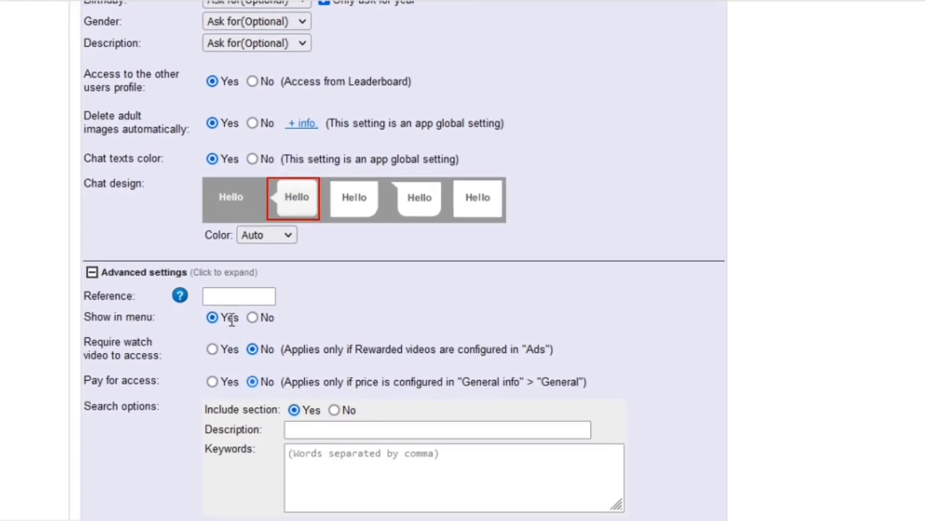
pyautogui.click(253, 318)
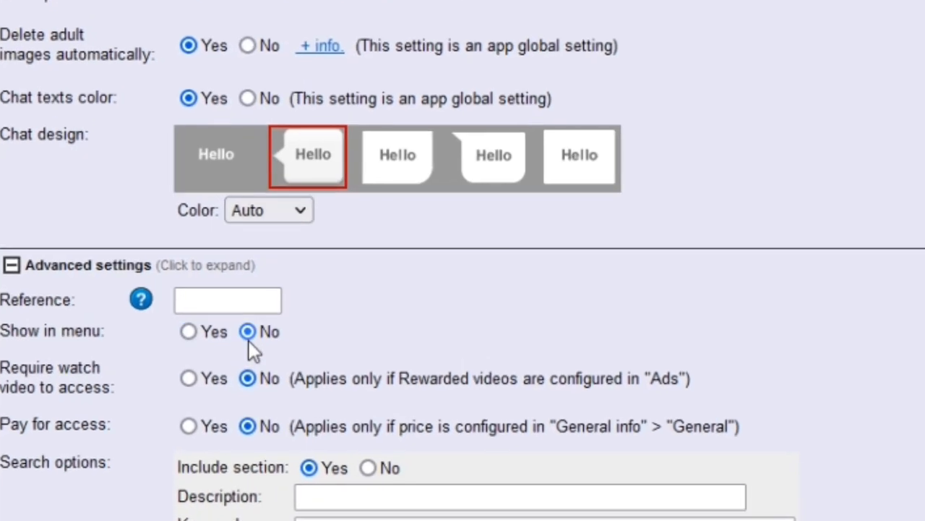
pyautogui.scroll(-2, 249, 341)
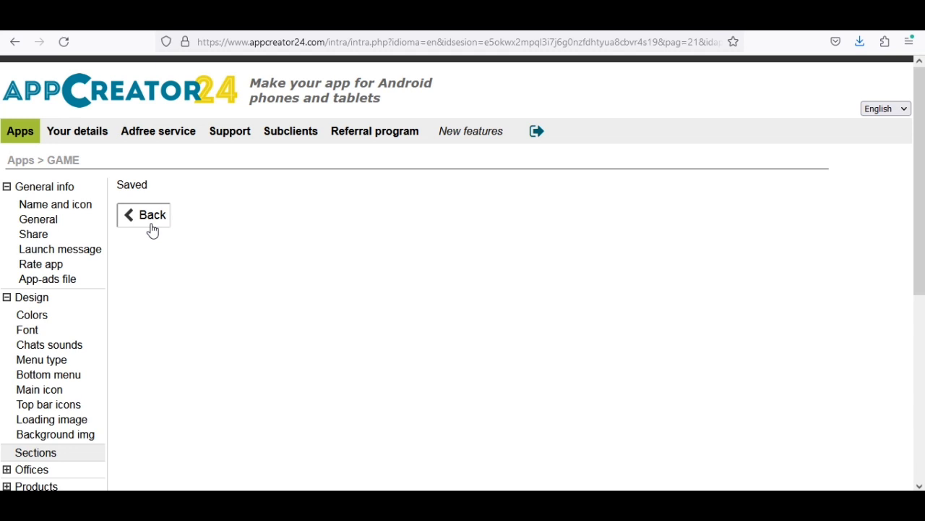
pyautogui.click(150, 221)
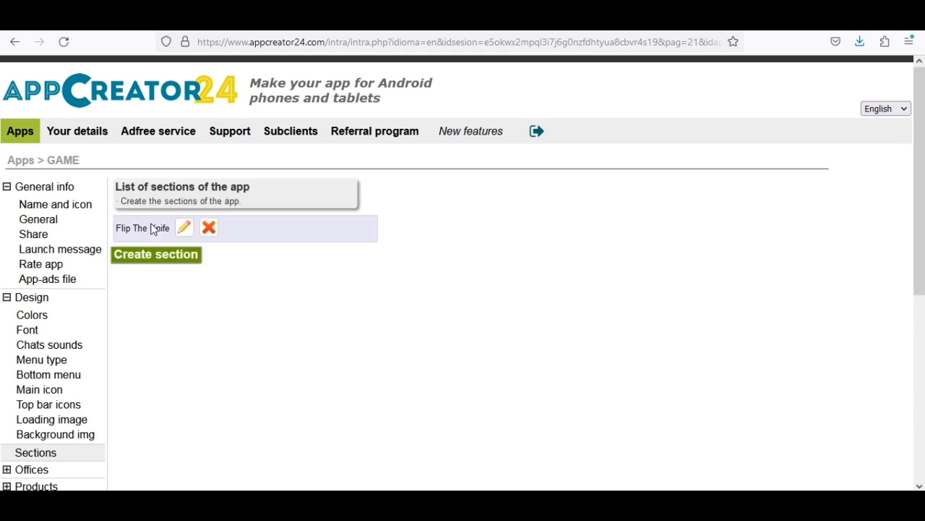
# Create a new Submenu type section and set its section title to Home
pyautogui.click(145, 260)
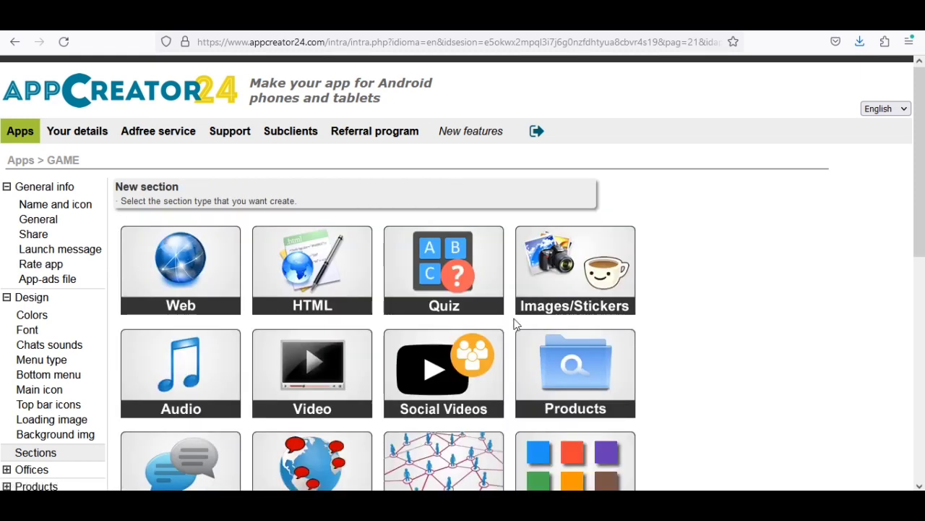
pyautogui.scroll(-2, 515, 322)
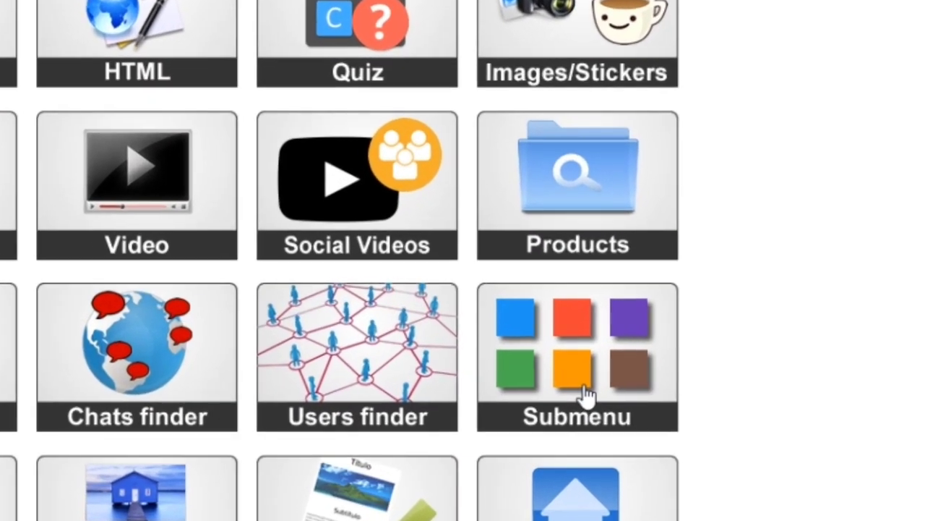
pyautogui.click(586, 392)
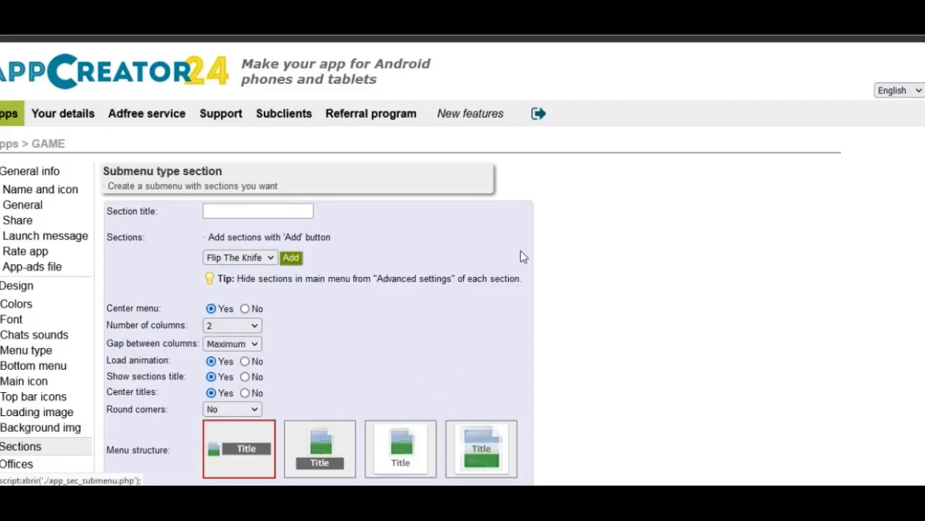
pyautogui.scroll(-2, 520, 250)
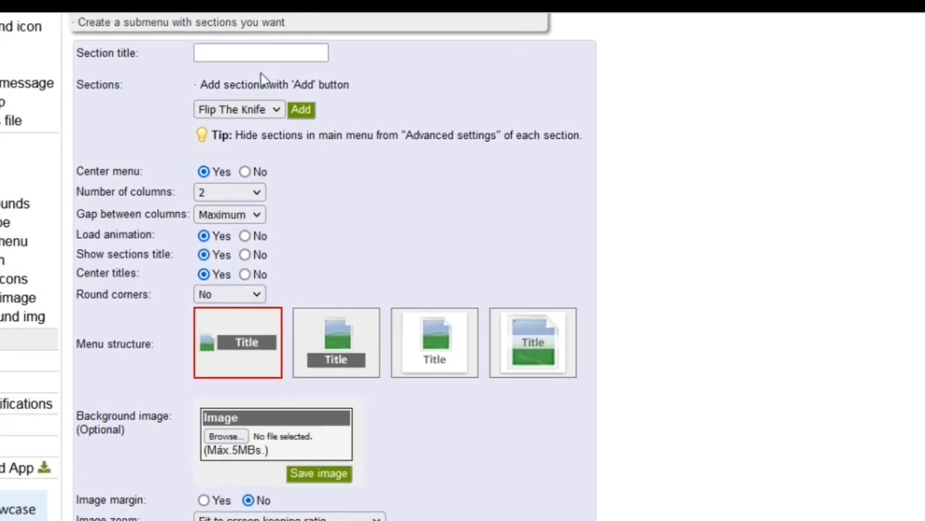
pyautogui.click(259, 63)
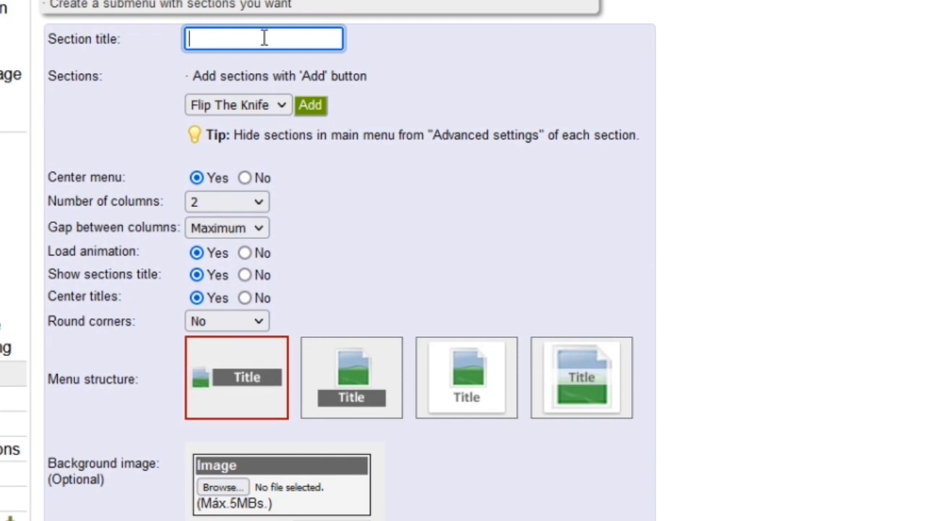
pyautogui.write('Home')
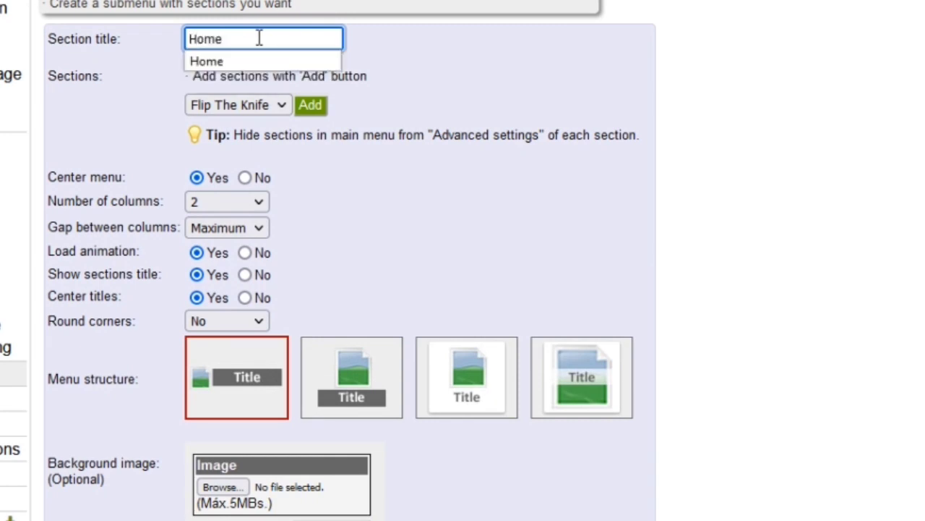
pyautogui.click(248, 63)
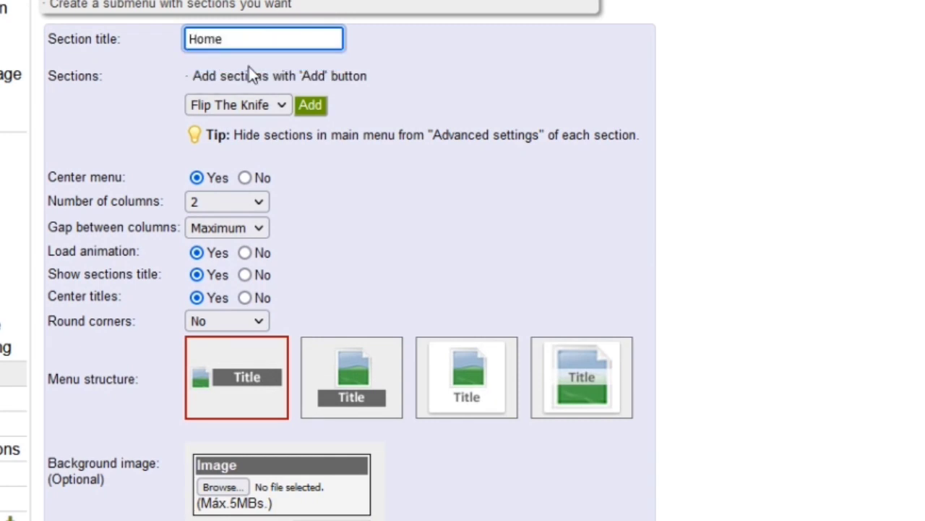
# Add the Flip The Knife section to the Home submenu
pyautogui.click(259, 109)
pyautogui.click(260, 112)
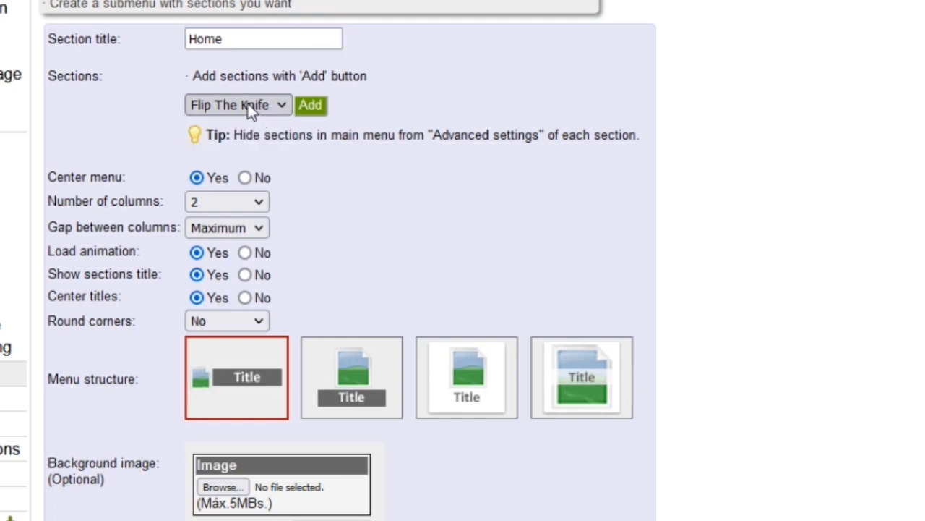
pyautogui.click(307, 108)
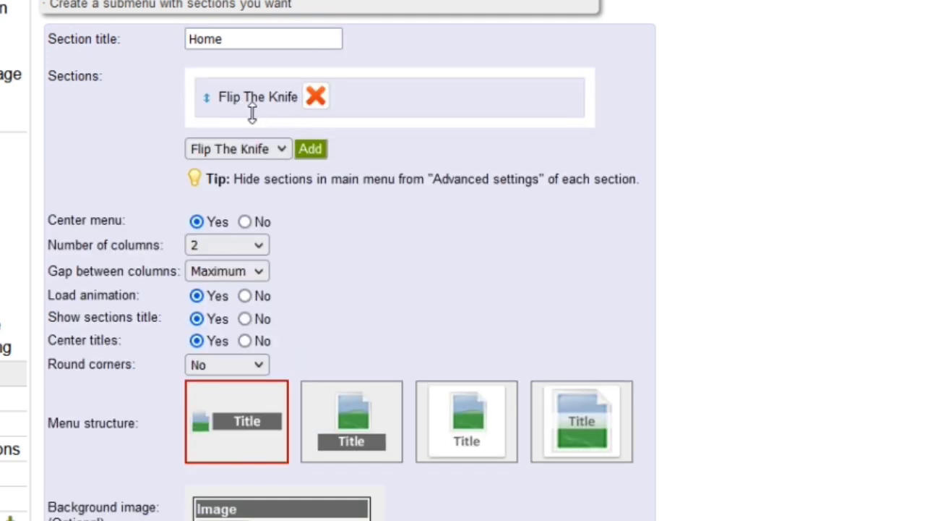
# Set the Home submenu's menu structure to the layout with an image above a dark title bar
pyautogui.scroll(-3, 377, 282)
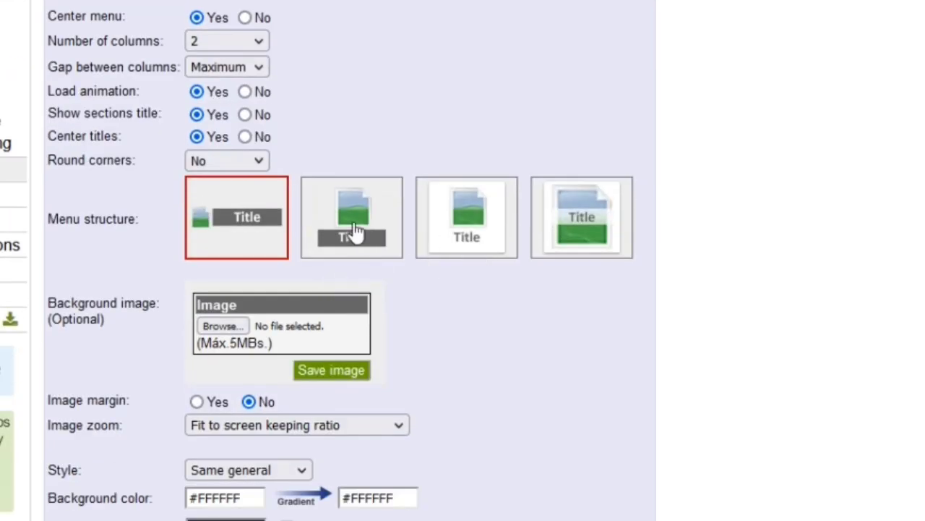
pyautogui.click(467, 251)
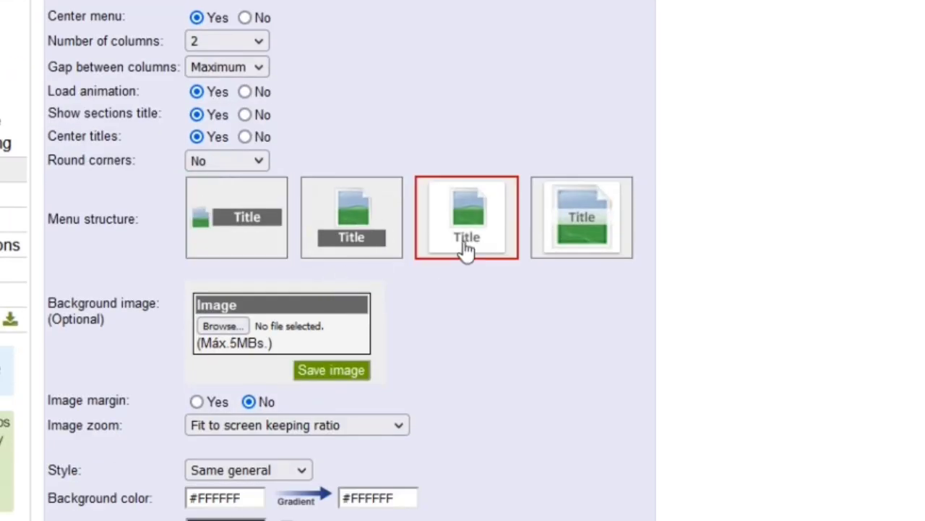
pyautogui.click(365, 233)
pyautogui.scroll(-2, 357, 250)
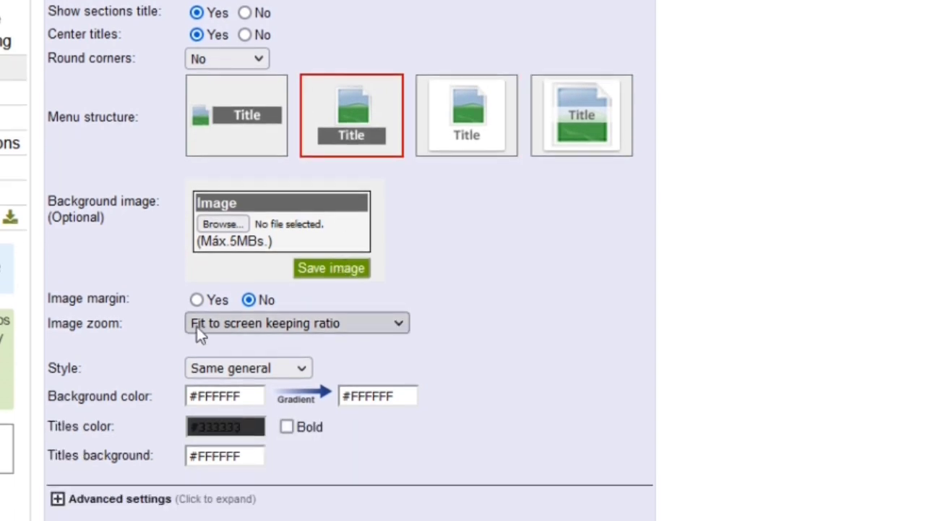
# Set Show in menu to No in the Home submenu's advanced settings, save the section, and return to the section list
pyautogui.click(64, 500)
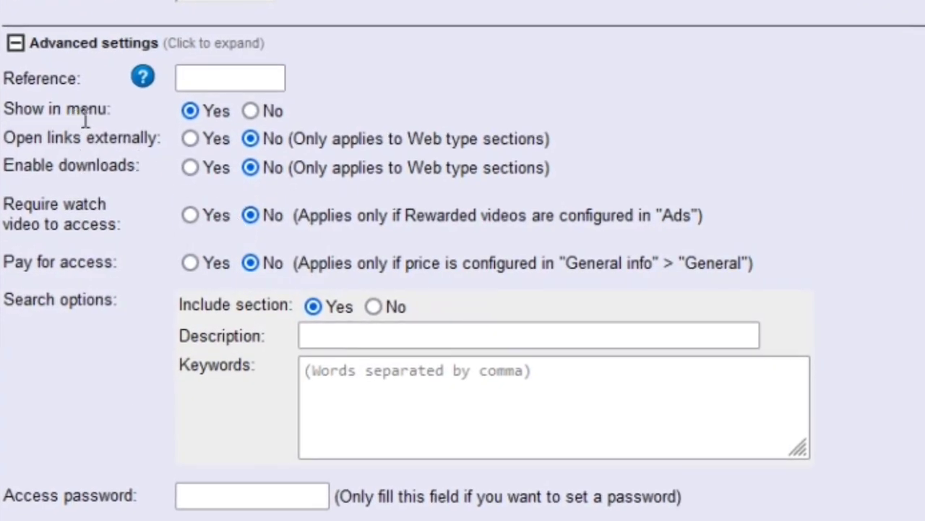
pyautogui.click(250, 110)
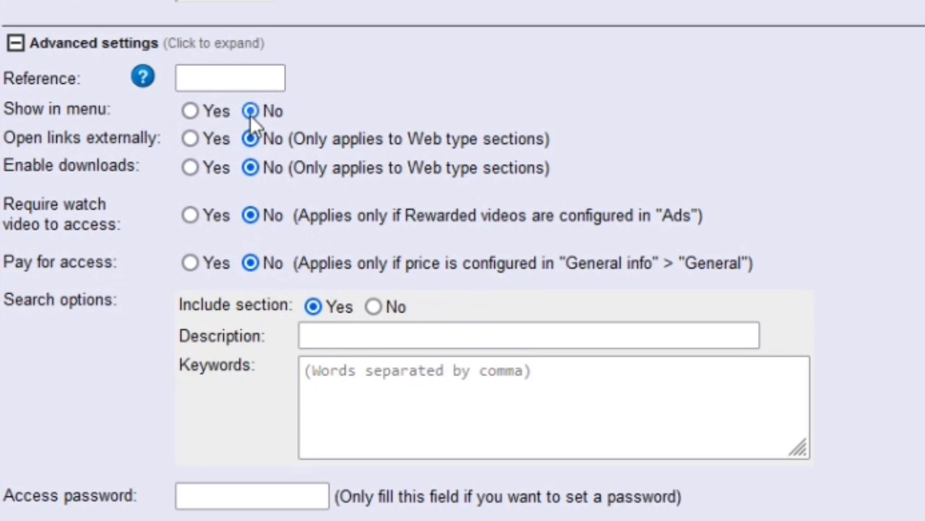
pyautogui.scroll(-1, 503, 159)
pyautogui.scroll(-2, 502, 152)
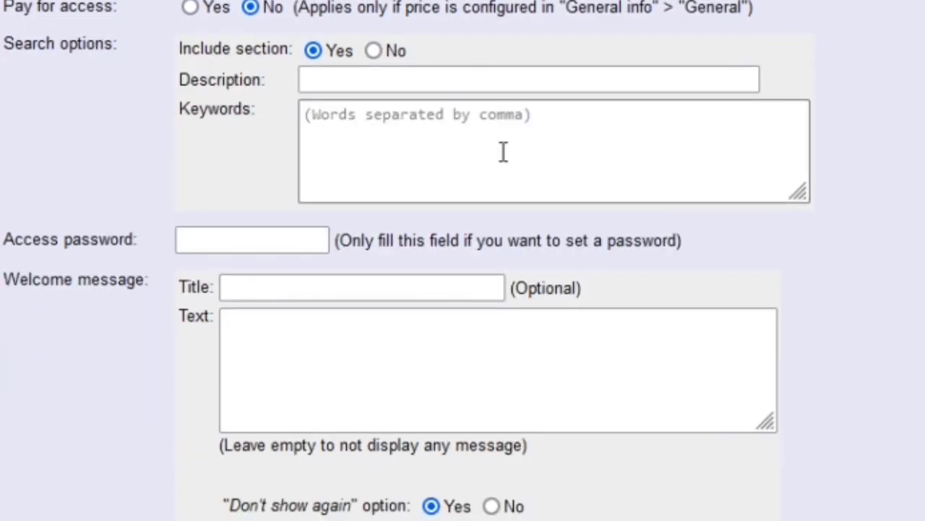
pyautogui.scroll(-3, 502, 152)
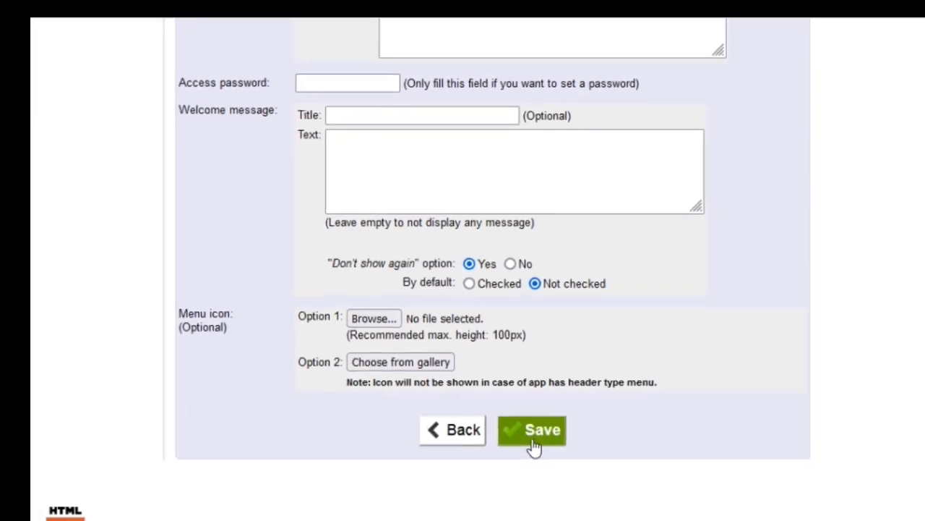
pyautogui.click(535, 498)
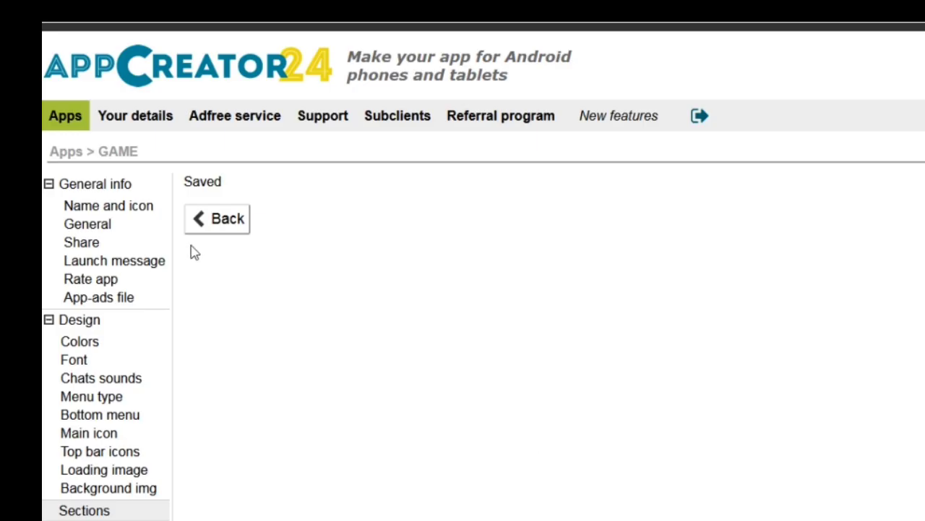
pyautogui.click(221, 230)
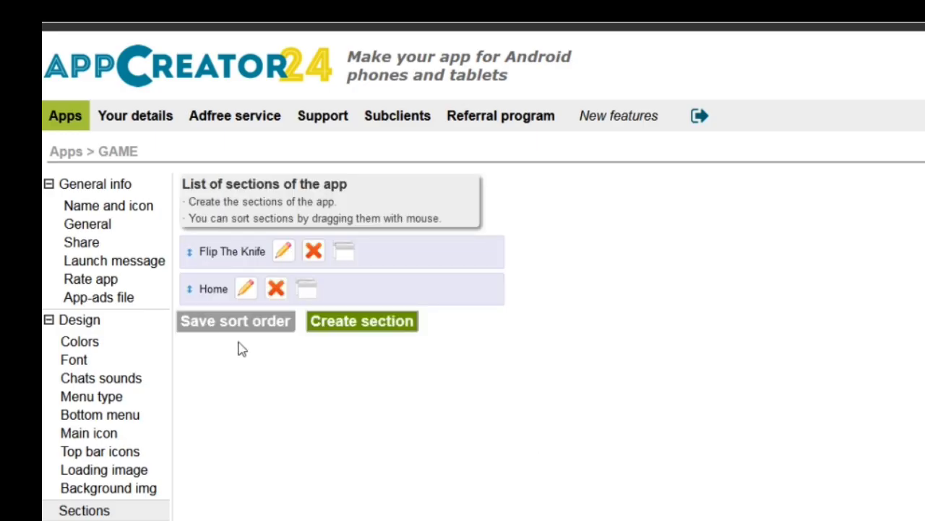
# Turn on the app's bottom menu in the design settings and open the example icons for it
pyautogui.click(100, 418)
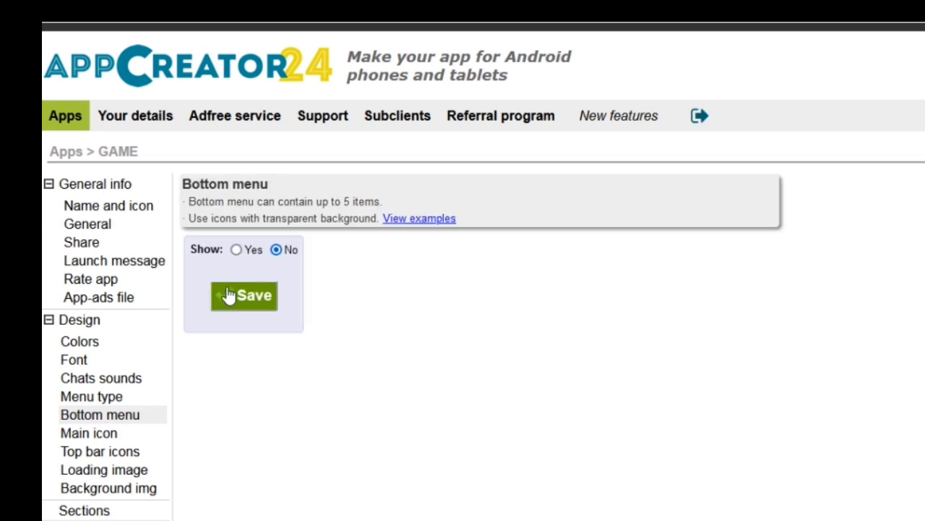
pyautogui.click(236, 250)
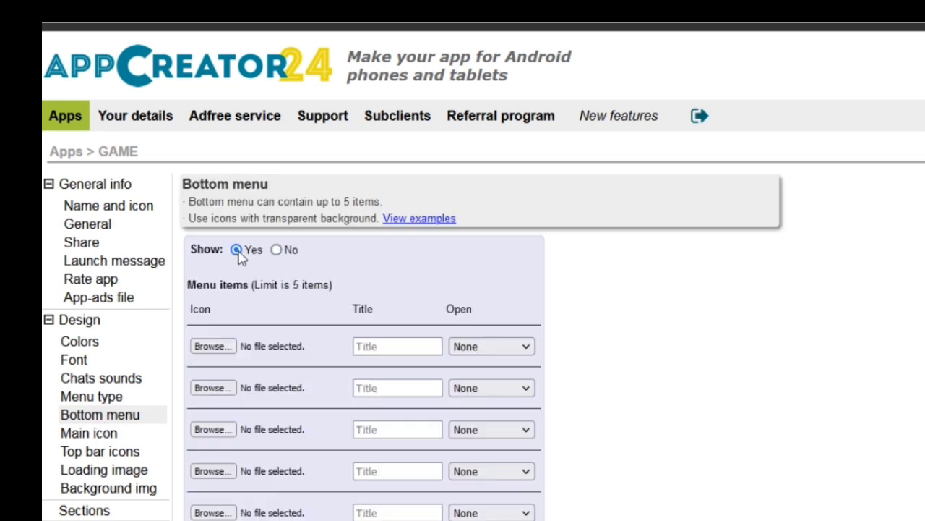
pyautogui.click(404, 221)
# Search Pictogrammers' Material Design Icons for game and open the gamepad-variant icon
pyautogui.click(376, 166)
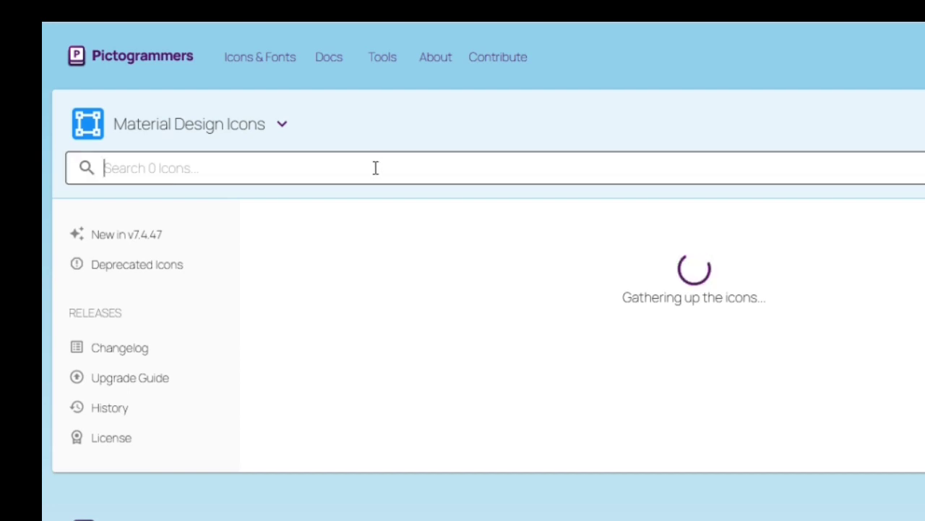
pyautogui.write('ga')
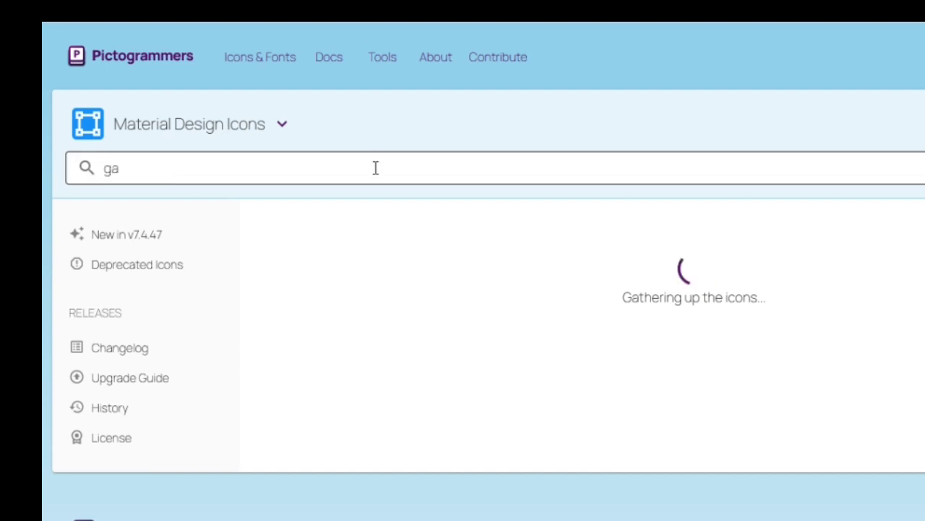
pyautogui.write('me')
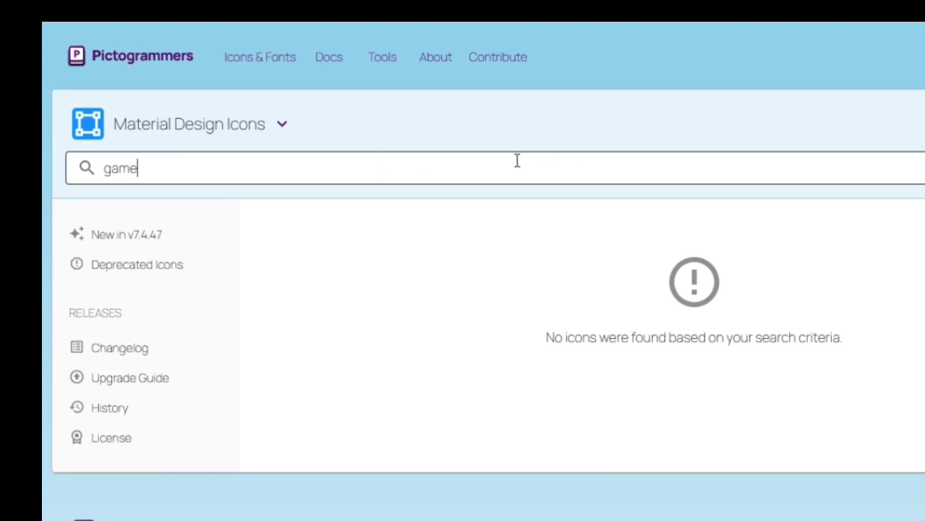
pyautogui.scroll(-2, 510, 314)
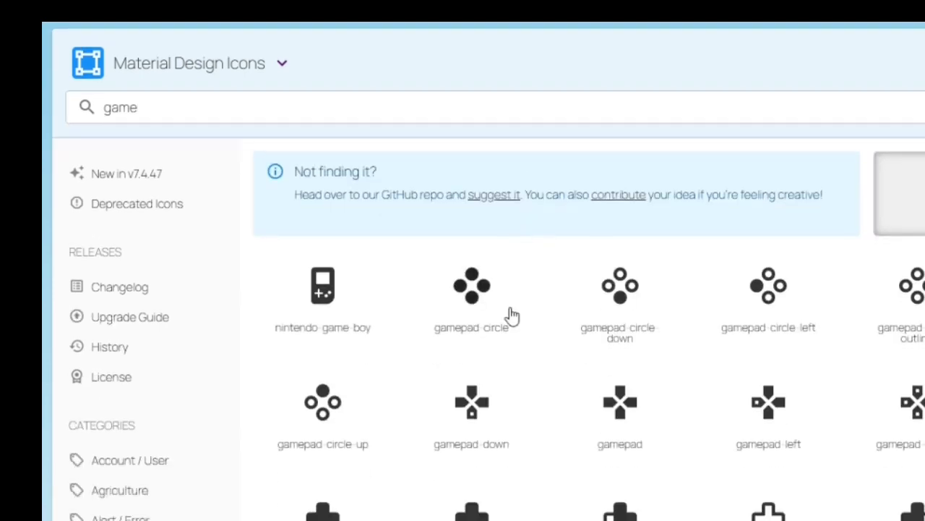
pyautogui.scroll(-2, 729, 360)
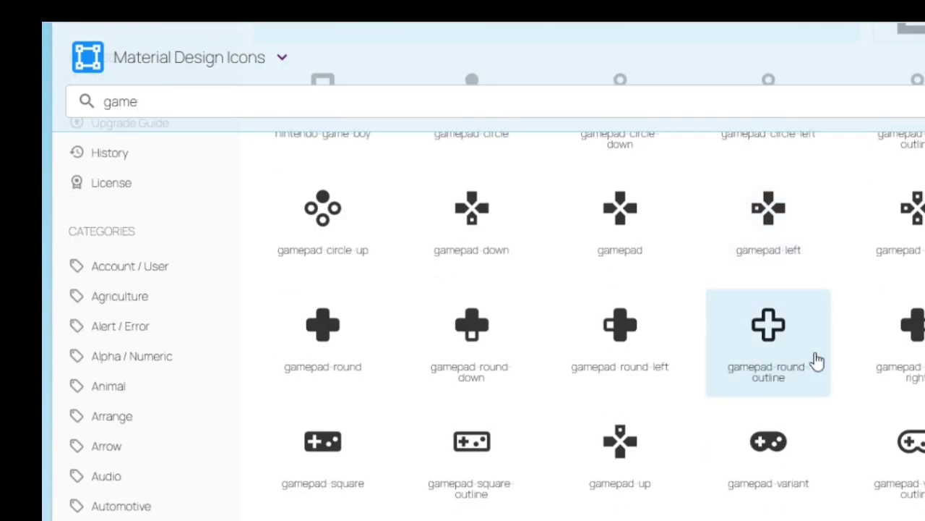
pyautogui.scroll(-2, 824, 358)
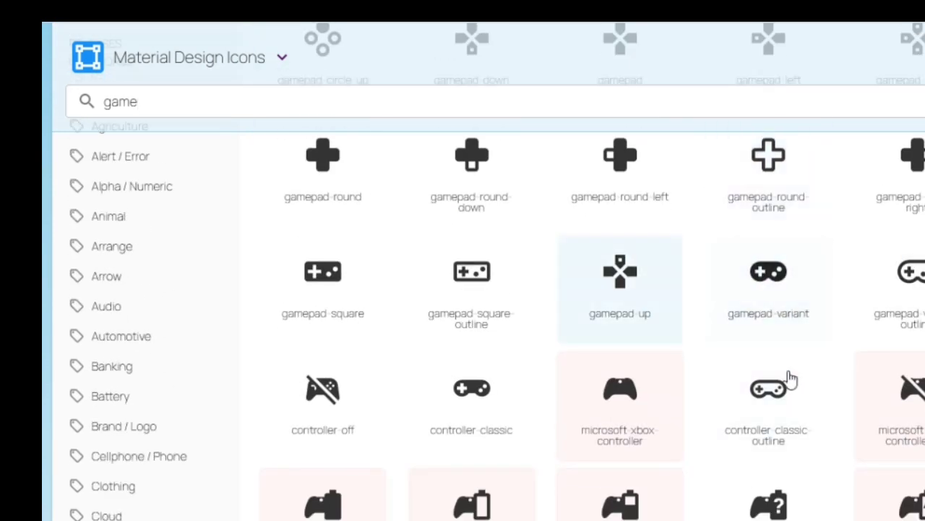
pyautogui.click(752, 300)
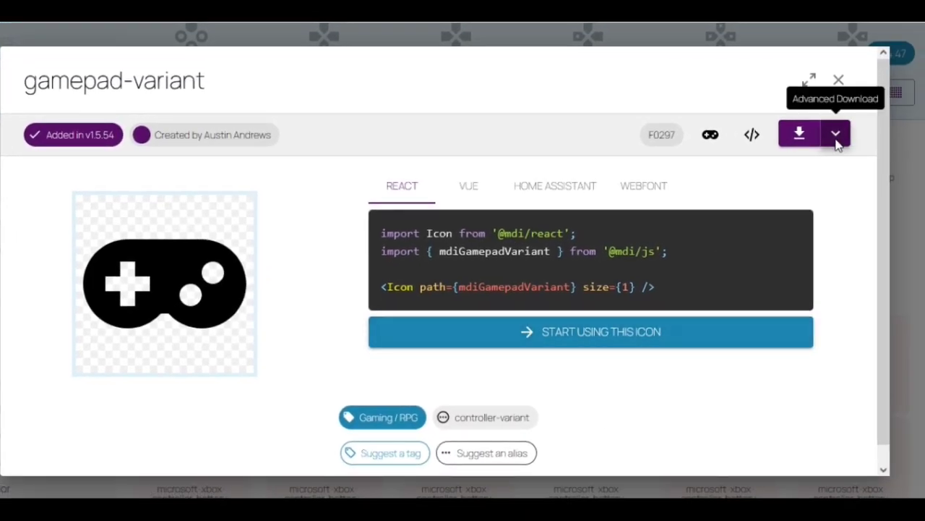
# Download the gamepad-variant icon as a 256x256 PNG and close its details
pyautogui.click(836, 136)
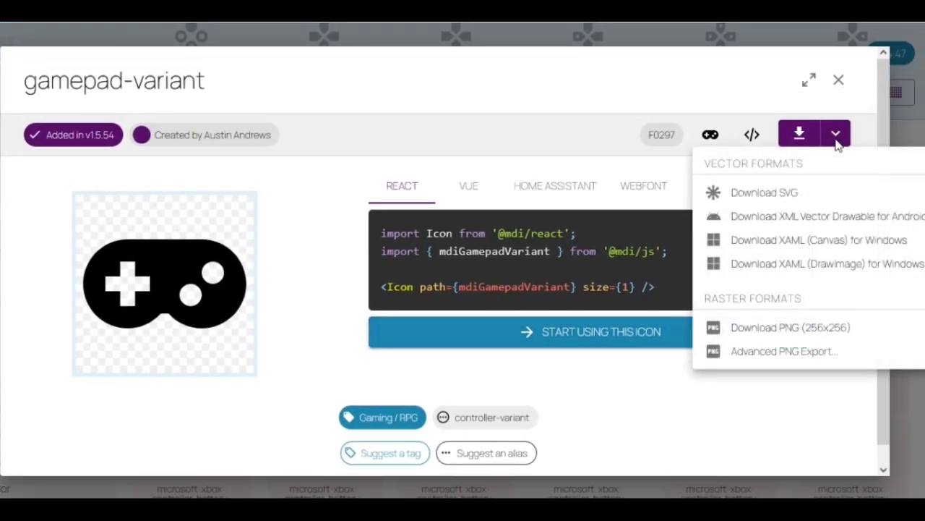
pyautogui.click(799, 331)
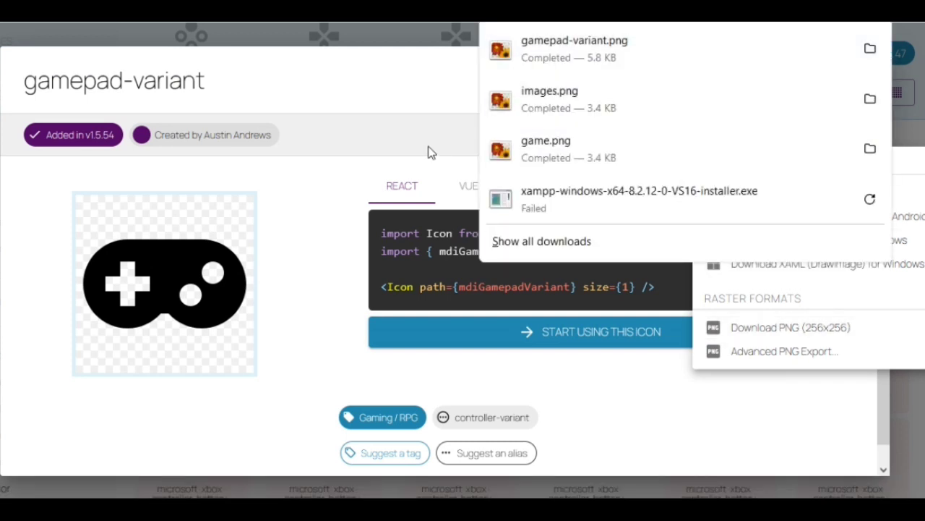
pyautogui.click(378, 99)
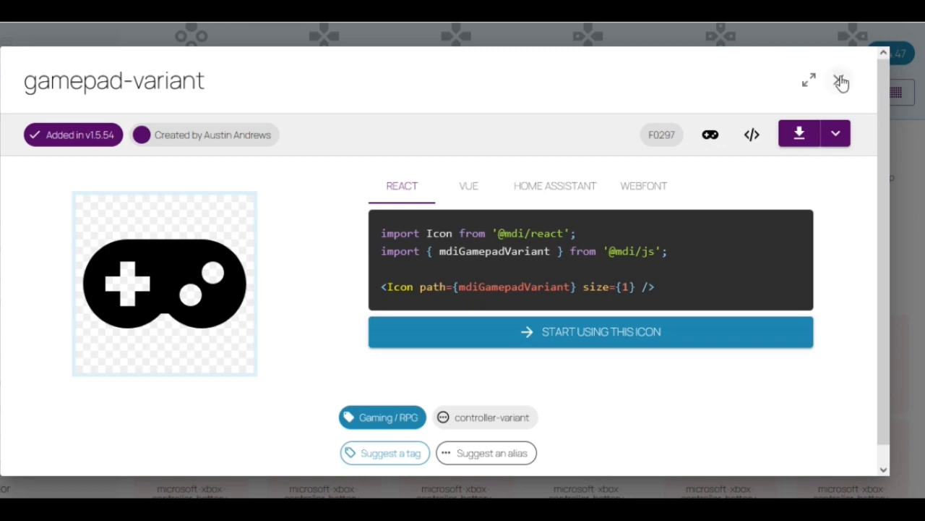
pyautogui.click(836, 80)
# Search the icon library for privacy
pyautogui.click(391, 89)
pyautogui.hotkey('ctrl', 'a')
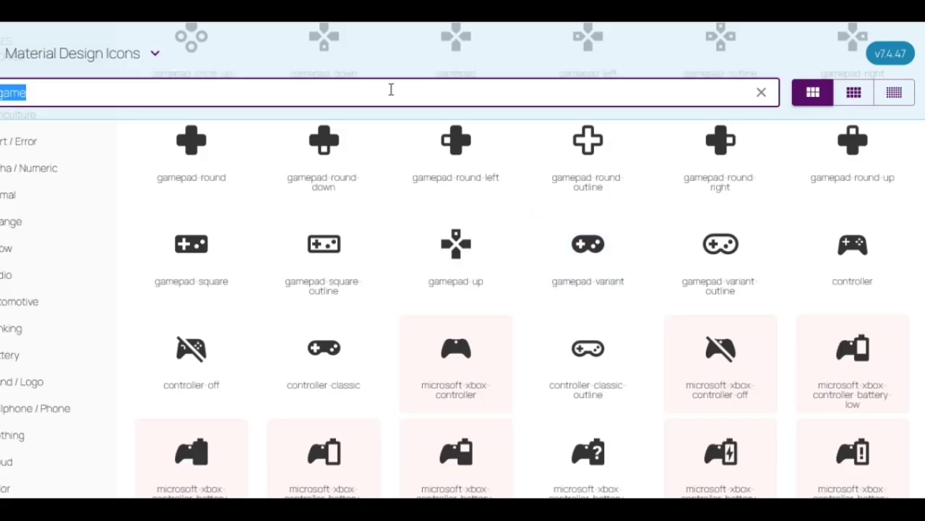
pyautogui.write('pr')
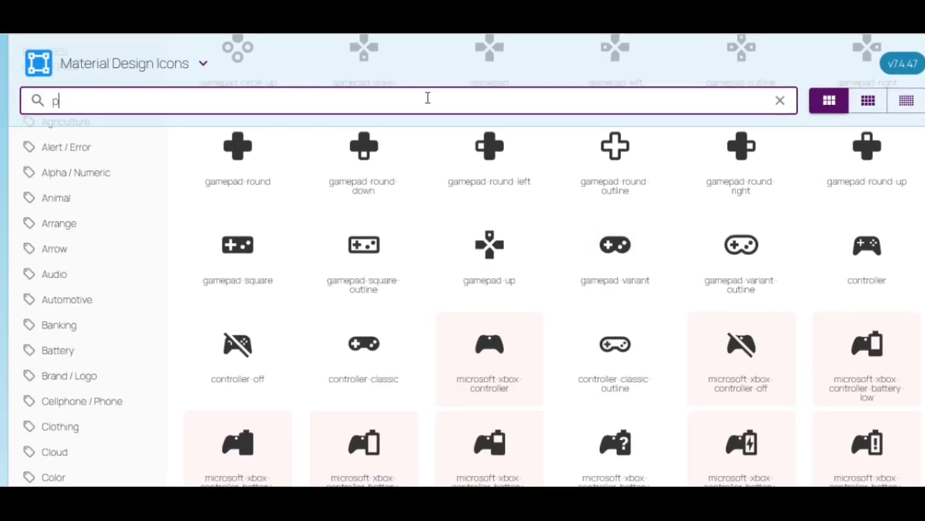
pyautogui.write('ivacy')
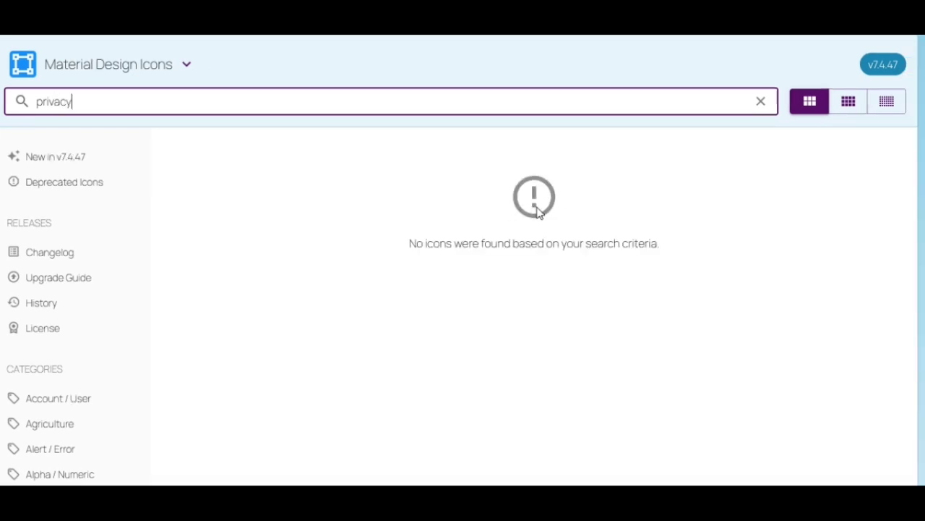
pyautogui.press('BackSpace')
pyautogui.press('BackSpace')
pyautogui.press('BackSpace')
pyautogui.press('BackSpace')
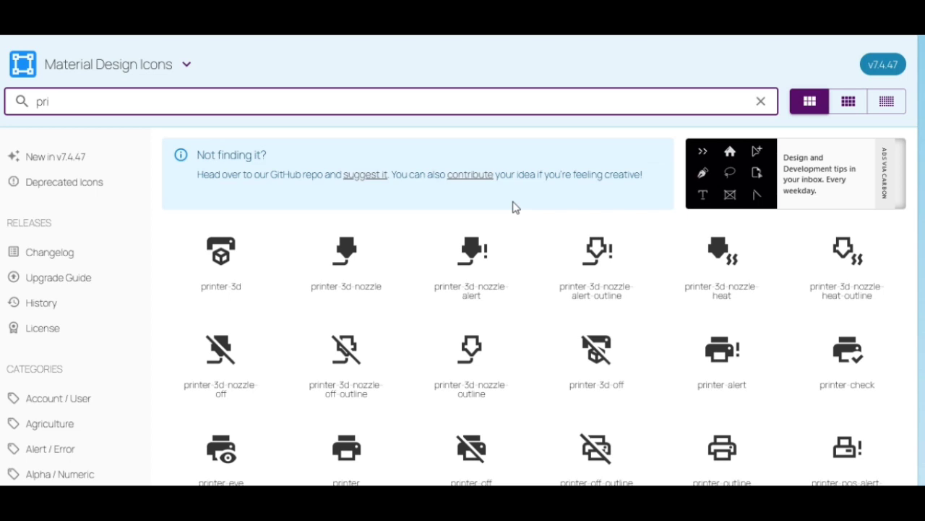
# Search the icon library for police and download the police-badge icon as a 256x256 PNG
pyautogui.write('olice')
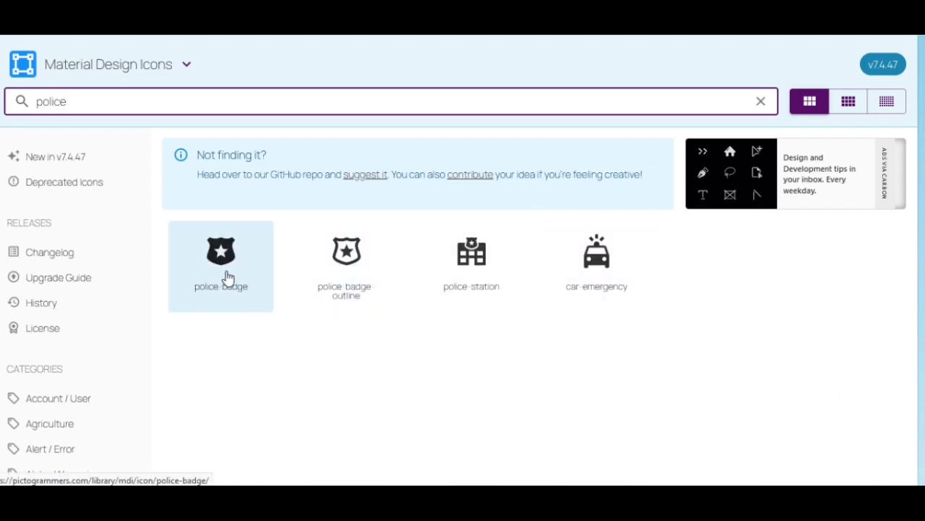
pyautogui.click(226, 275)
pyautogui.click(843, 146)
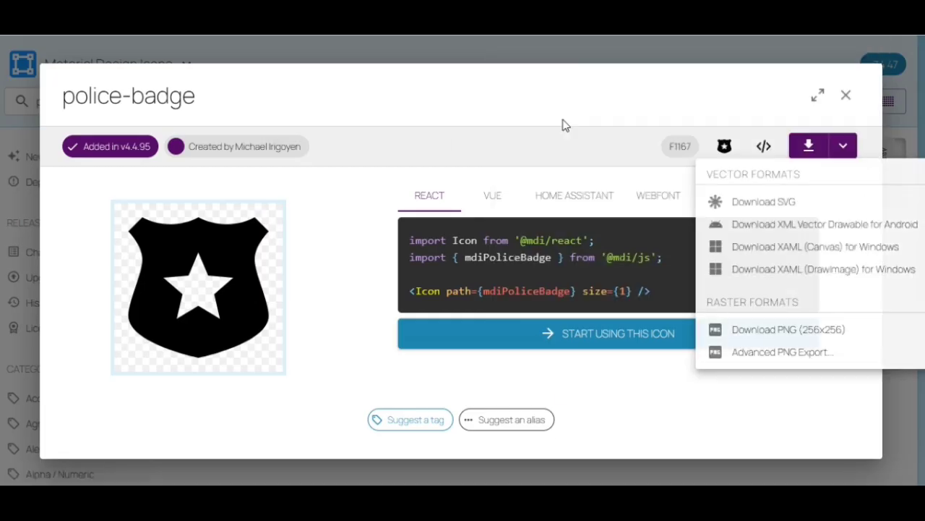
pyautogui.click(667, 61)
# Search the icon library for account and download the account-edit icon as a 256x256 PNG
pyautogui.click(379, 105)
pyautogui.write('account')
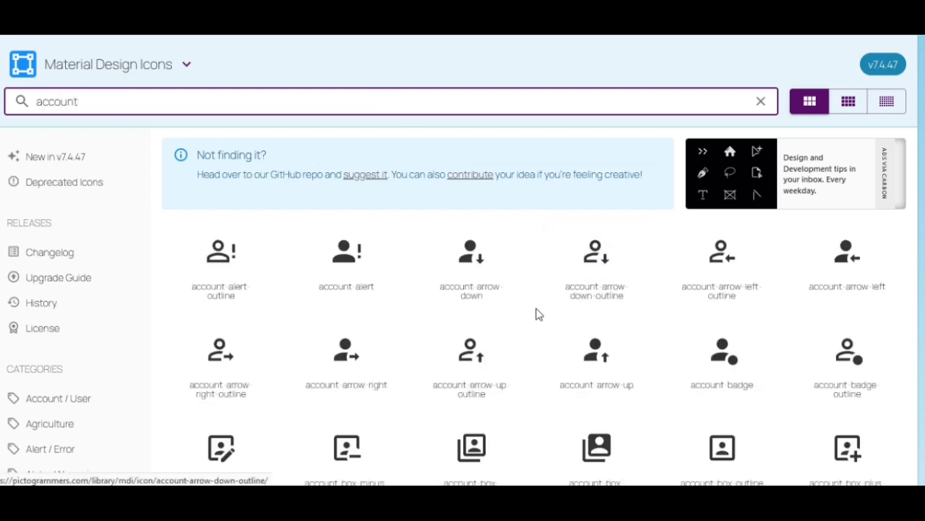
pyautogui.scroll(-3, 708, 303)
pyautogui.scroll(-5, 465, 355)
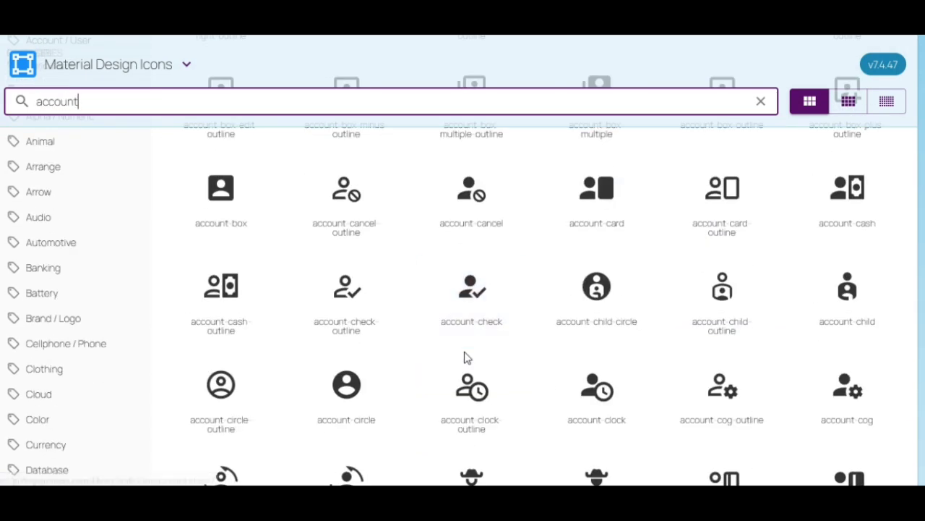
pyautogui.click(508, 451)
pyautogui.click(831, 140)
pyautogui.click(772, 326)
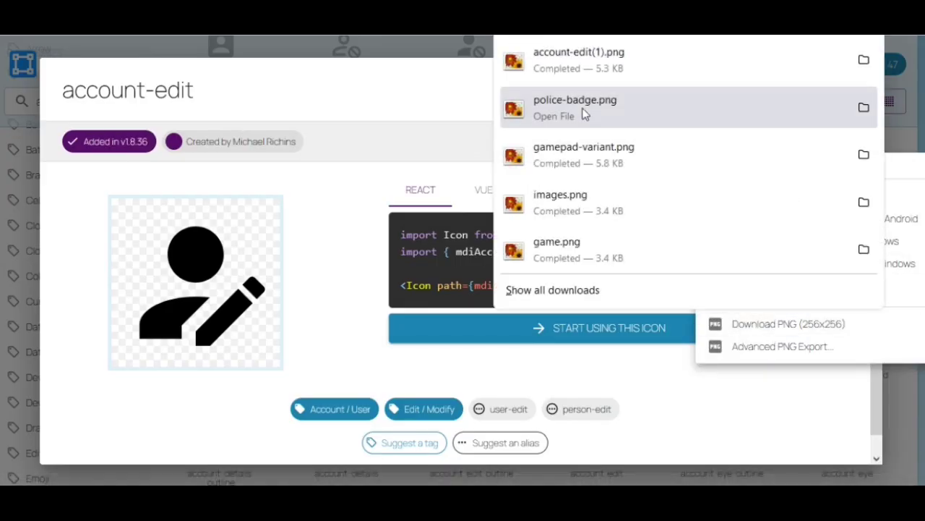
pyautogui.click(835, 89)
# Search the icon library for home and download the plain home icon as a 256x256 PNG
pyautogui.click(481, 92)
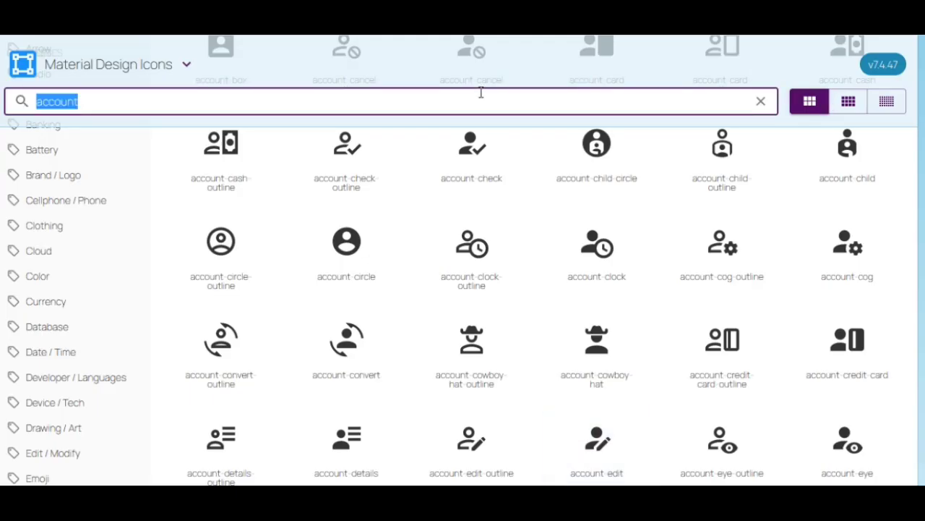
pyautogui.write('home')
pyautogui.scroll(-3, 665, 262)
pyautogui.scroll(2, 666, 264)
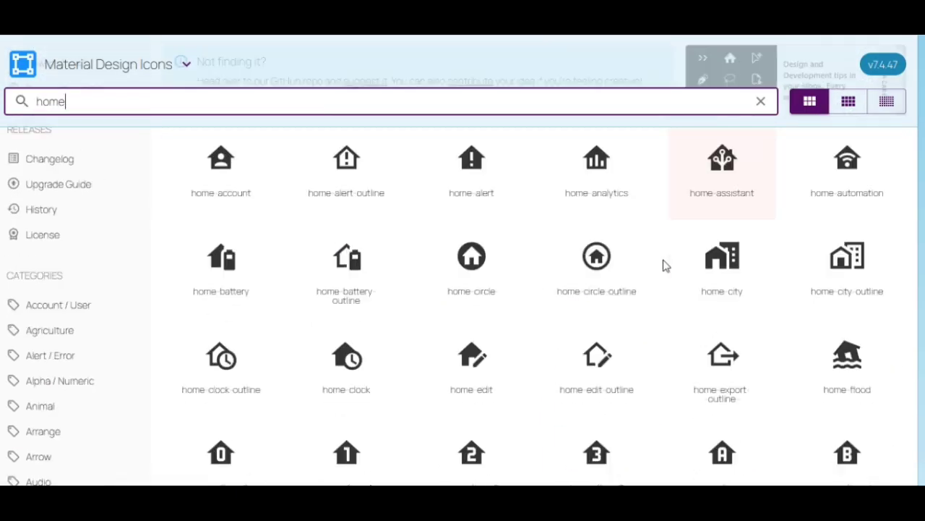
pyautogui.scroll(-4, 665, 265)
pyautogui.click(487, 334)
pyautogui.click(831, 140)
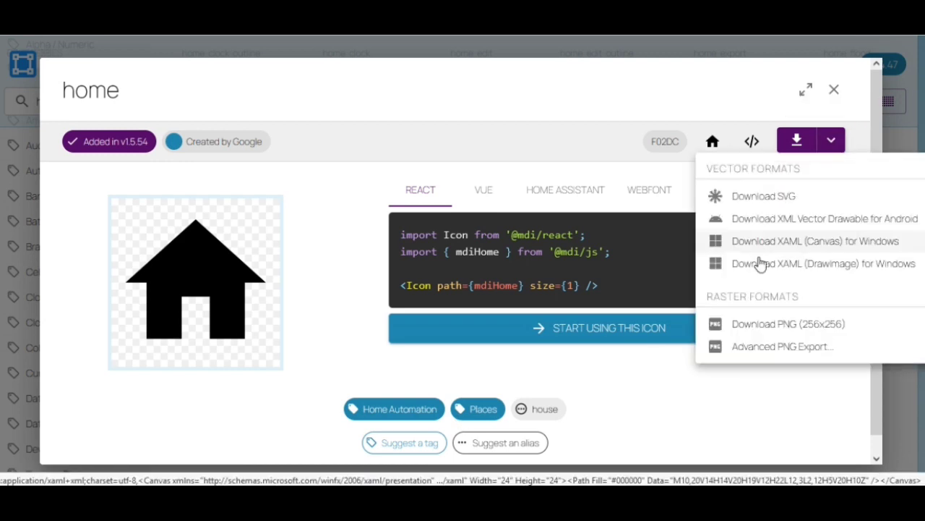
pyautogui.click(765, 324)
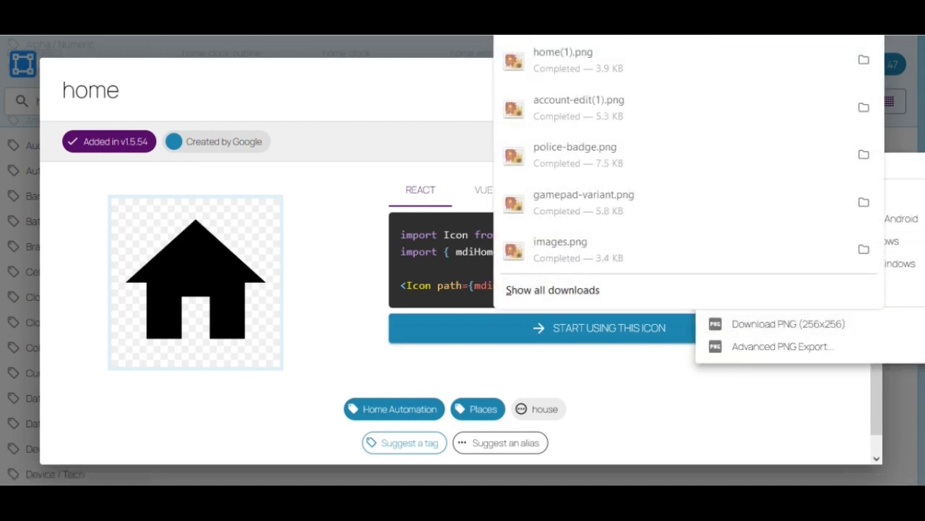
# Return to AppCreator24's bottom menu settings and load home(1).png from Downloads as the first item's icon
pyautogui.click(212, 79)
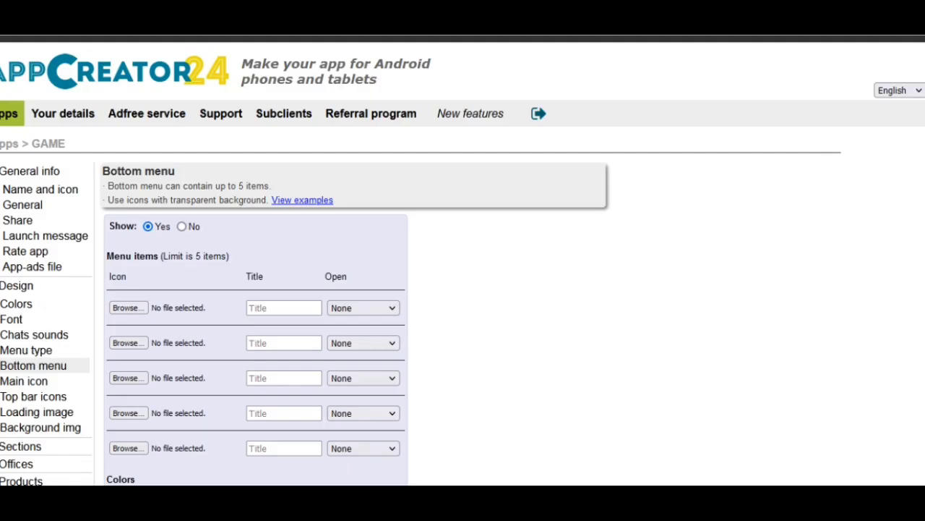
pyautogui.click(126, 311)
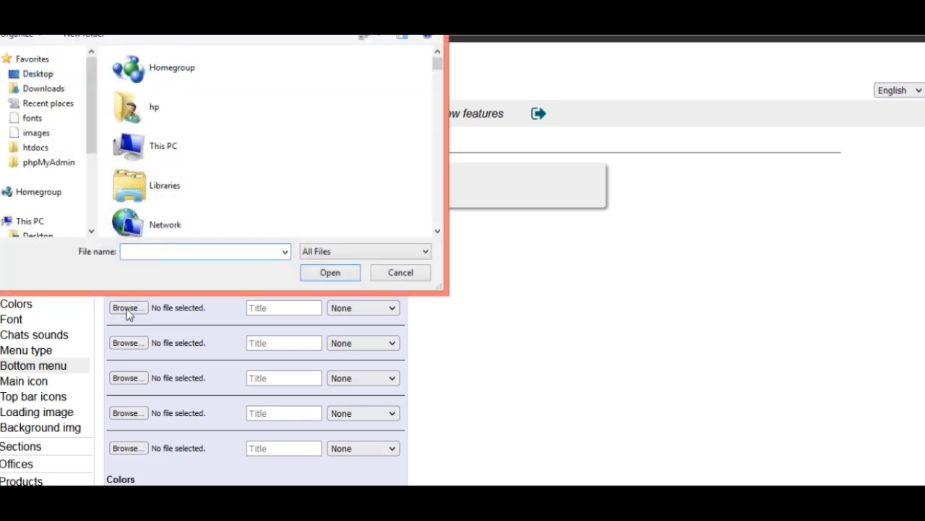
pyautogui.click(43, 89)
pyautogui.scroll(-2, 267, 137)
pyautogui.click(380, 79)
pyautogui.click(330, 272)
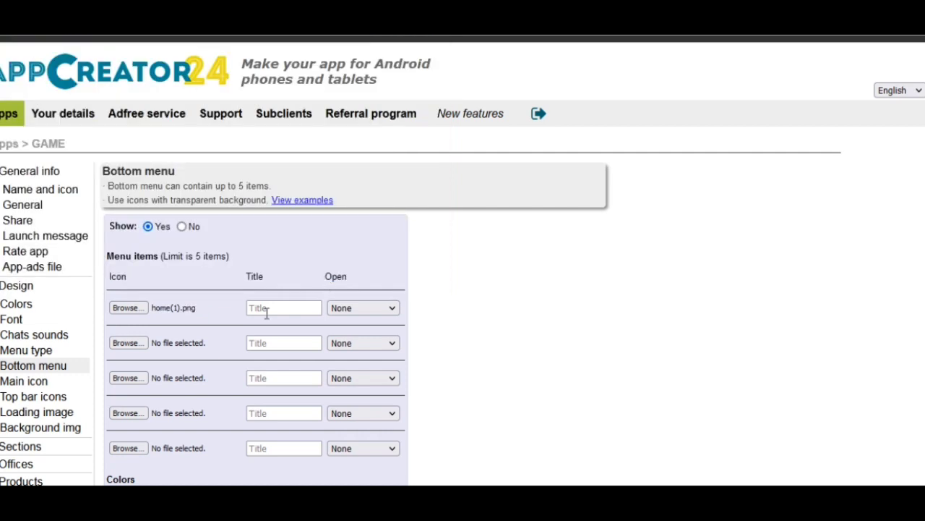
# Load gamepad-variant.png as the second menu item's icon and police-badge.png as the third item's icon
pyautogui.click(128, 342)
pyautogui.scroll(-3, 268, 138)
pyautogui.click(304, 79)
pyautogui.click(353, 269)
pyautogui.click(127, 379)
pyautogui.scroll(-4, 267, 137)
pyautogui.click(138, 176)
pyautogui.click(340, 272)
# Load account-edit(1).png as the fourth bottom menu item's icon
pyautogui.click(134, 417)
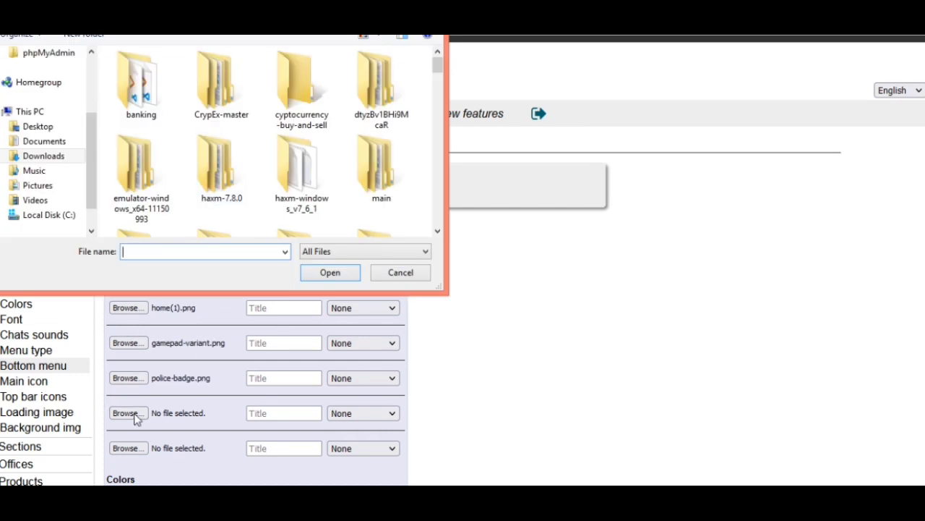
pyautogui.scroll(-5, 268, 137)
pyautogui.click(145, 93)
pyautogui.click(238, 82)
pyautogui.click(353, 271)
# Make the first bottom menu item open the Home section, then save the bottom menu and return to its settings
pyautogui.scroll(-3, 310, 210)
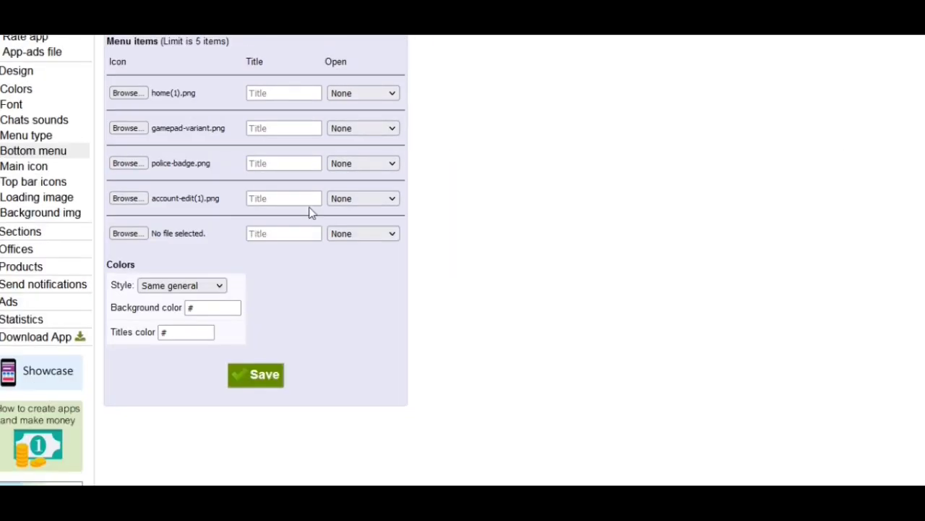
pyautogui.click(349, 97)
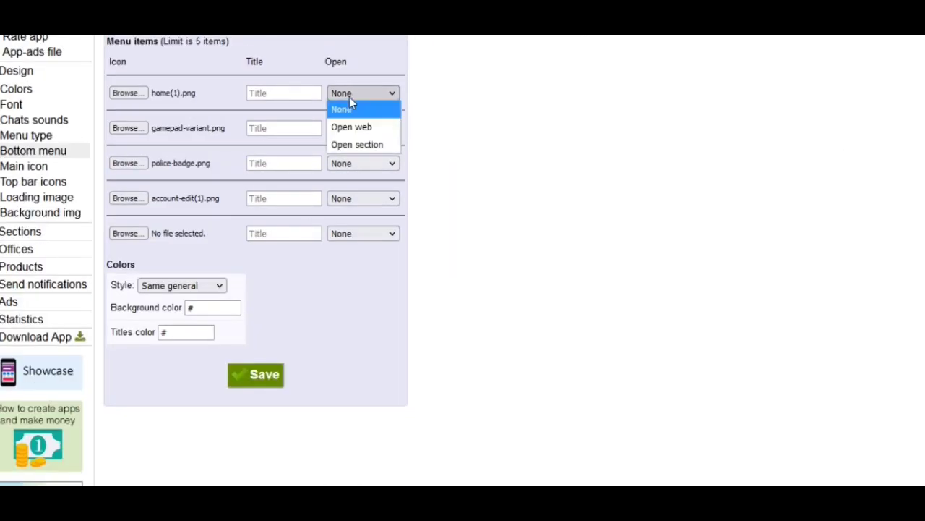
pyautogui.click(357, 145)
pyautogui.click(461, 94)
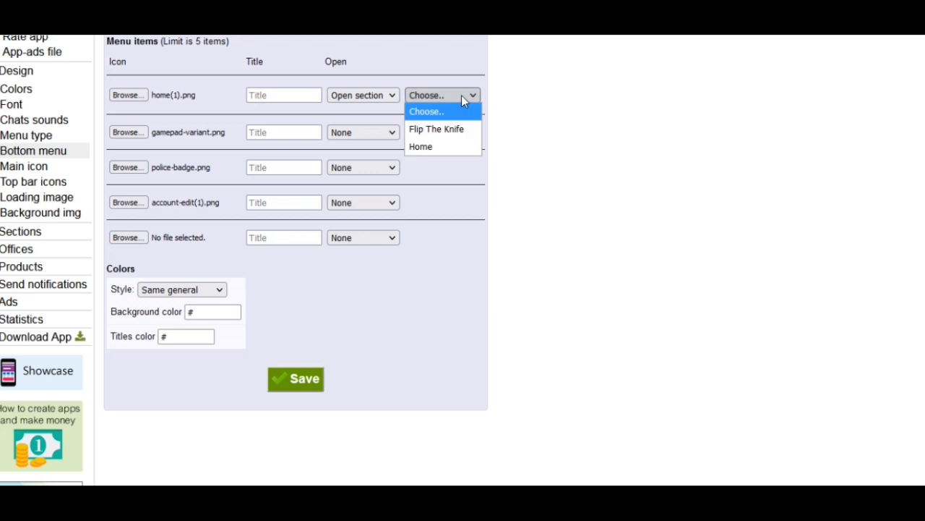
pyautogui.click(435, 146)
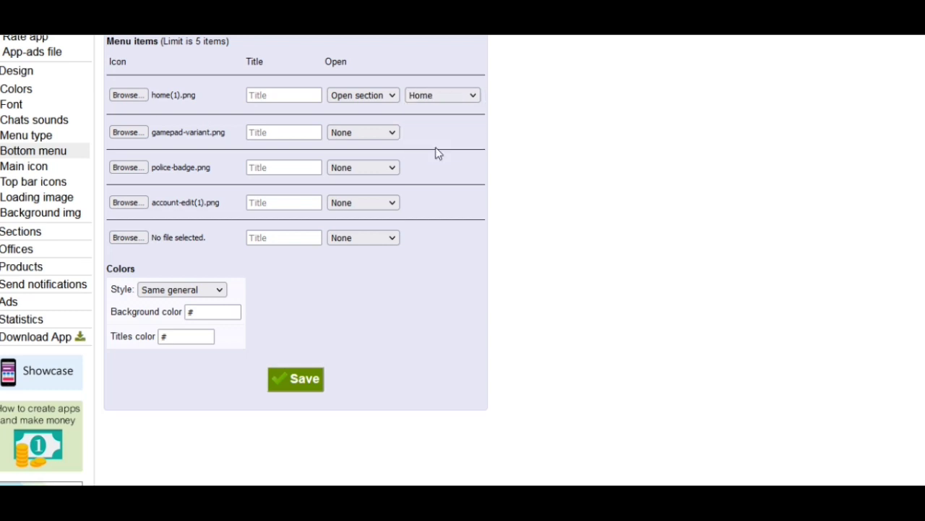
pyautogui.click(302, 378)
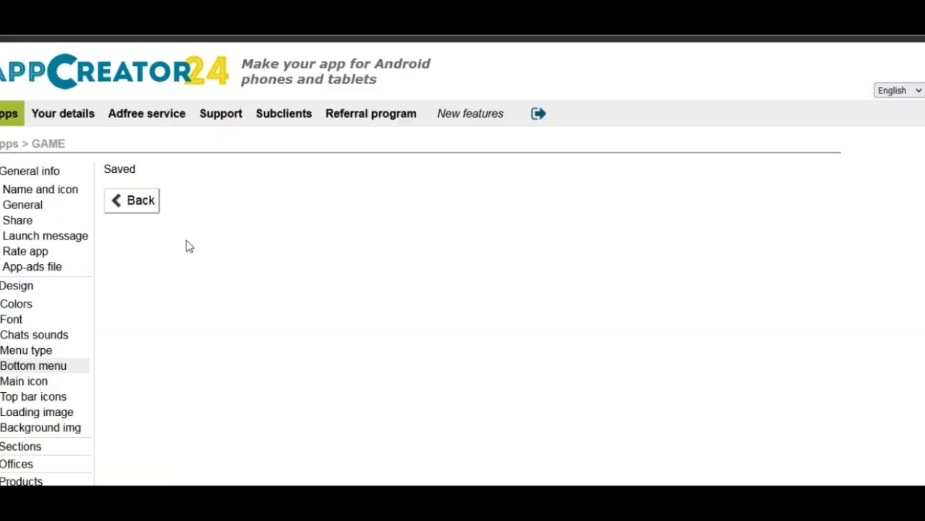
pyautogui.click(149, 211)
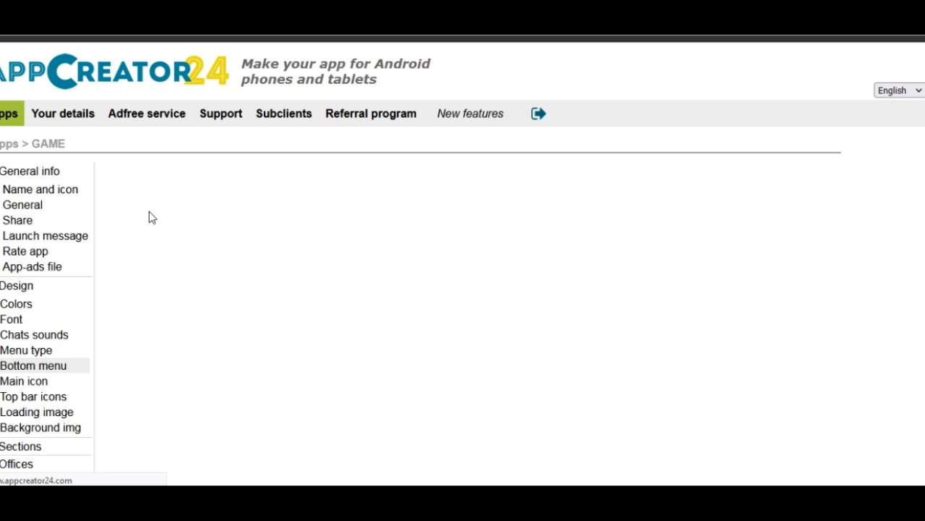
# Create a new HTML section with directly entered HTML code and title it More Game
pyautogui.scroll(-3, 232, 280)
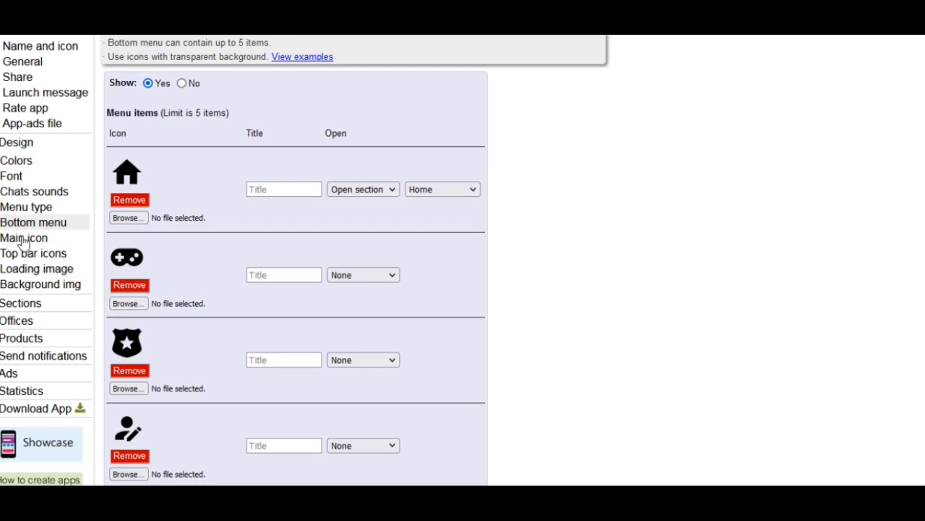
pyautogui.click(27, 309)
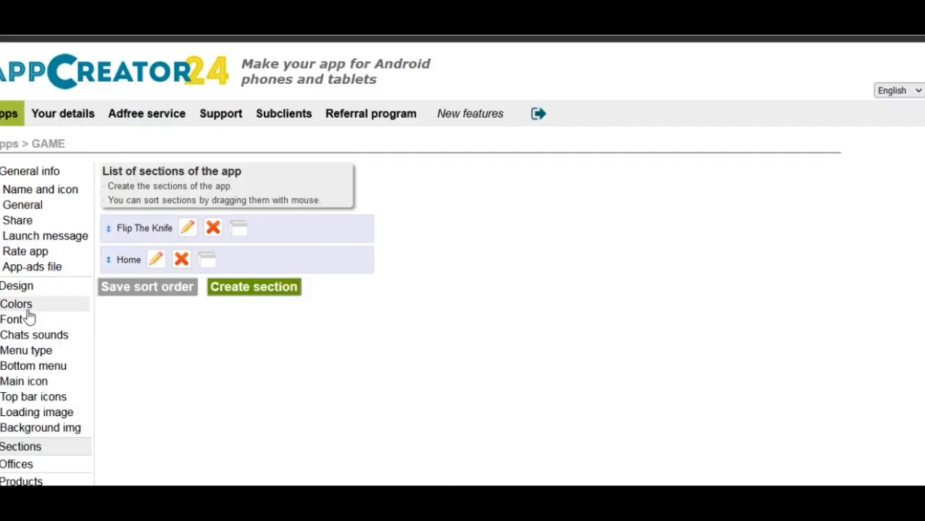
pyautogui.click(271, 289)
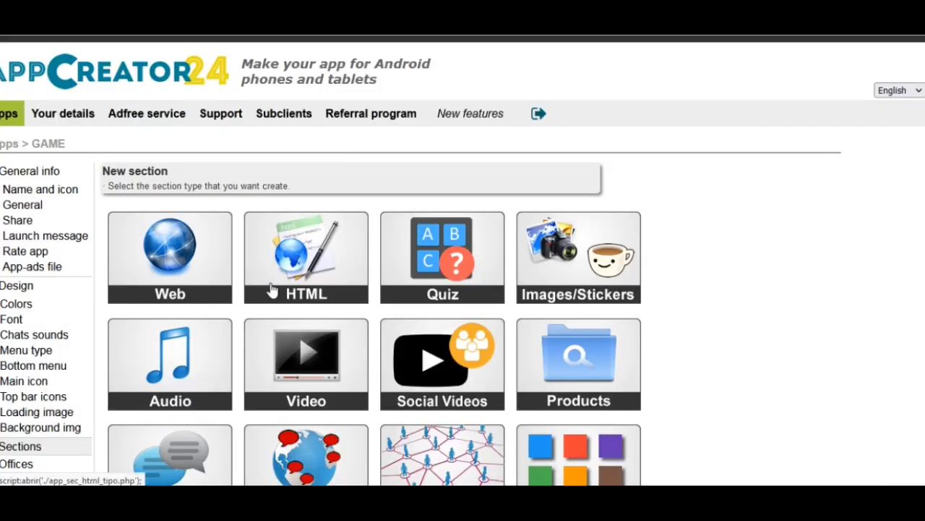
pyautogui.click(338, 258)
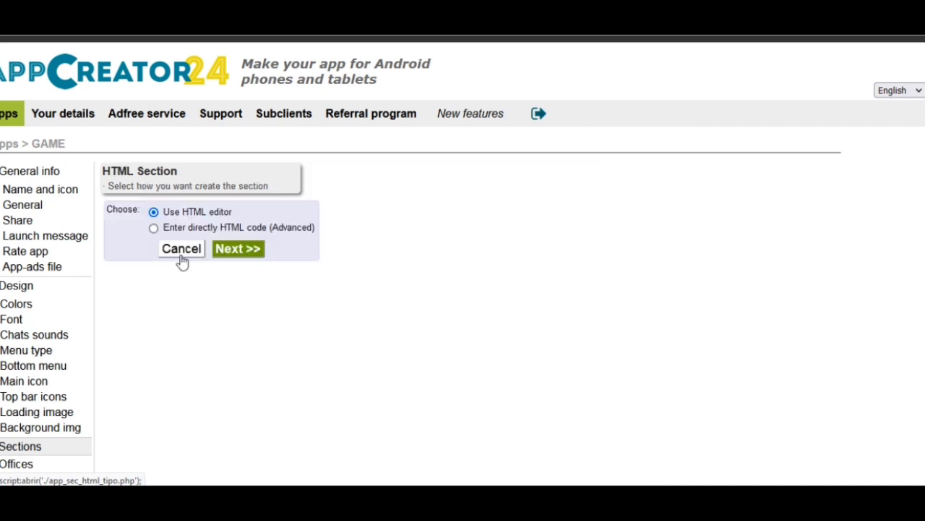
pyautogui.click(154, 229)
pyautogui.click(231, 250)
pyautogui.click(211, 211)
pyautogui.write('More Game')
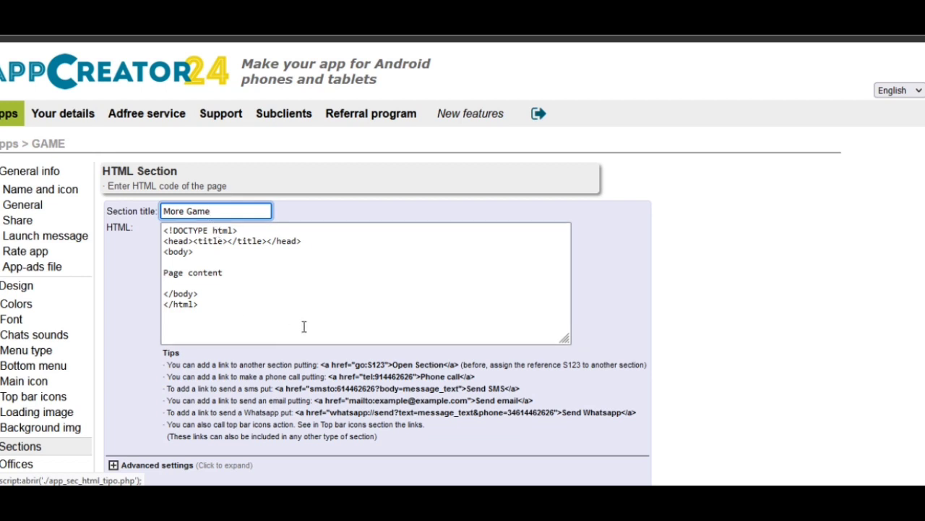
# Set Show in menu to No in the More Game section's advanced settings and save the section
pyautogui.scroll(-3, 304, 327)
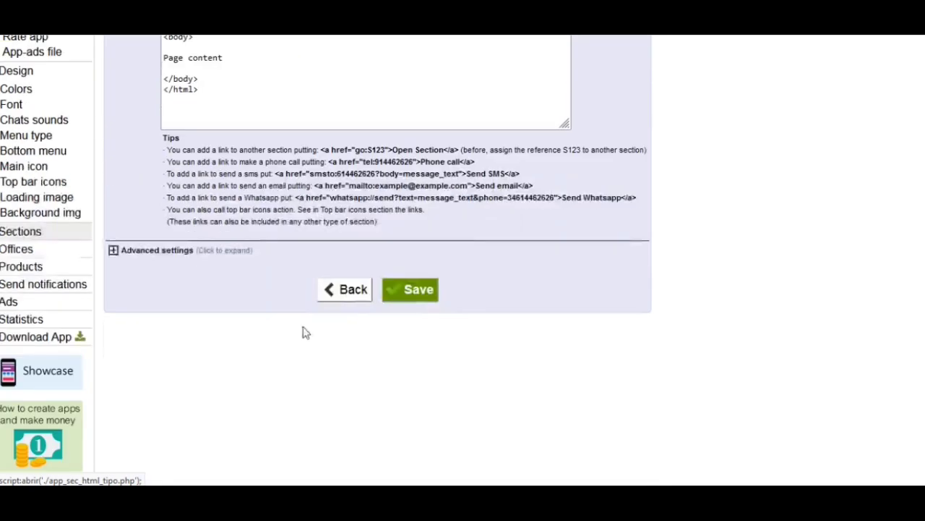
pyautogui.click(113, 254)
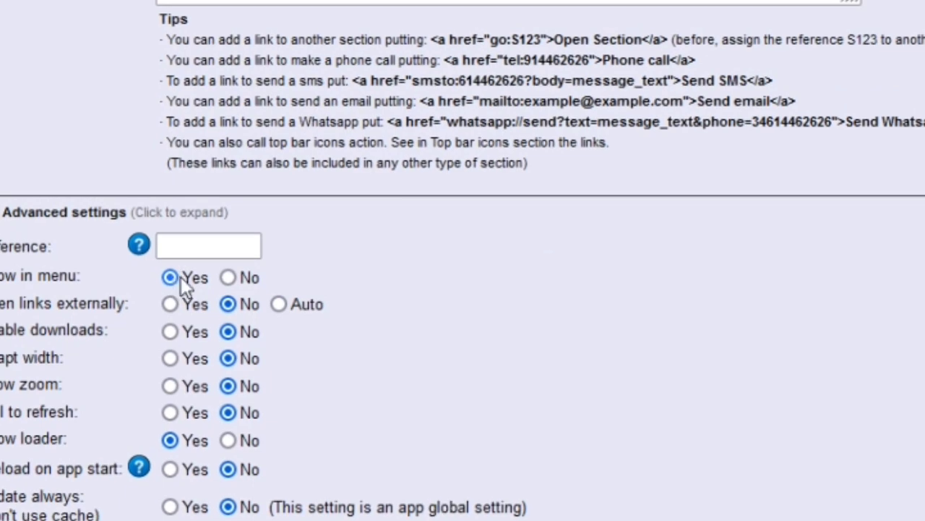
pyautogui.click(229, 277)
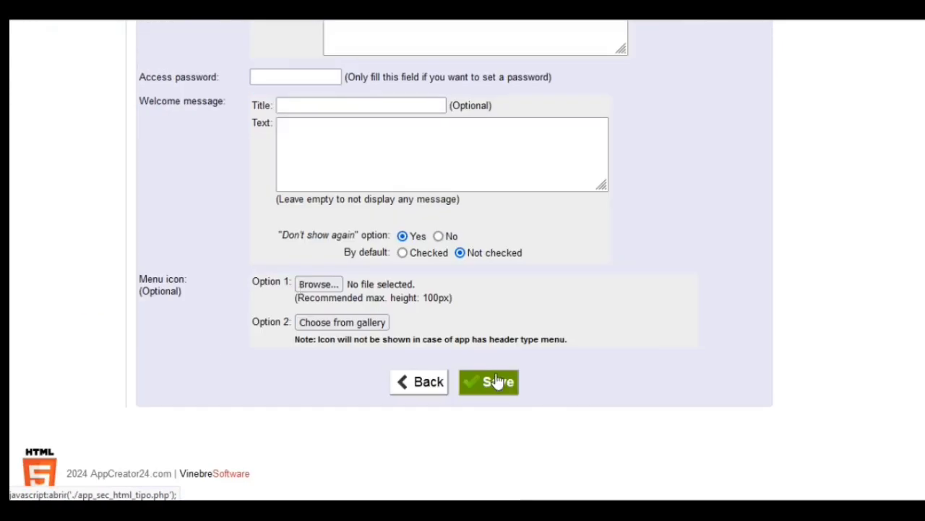
pyautogui.click(497, 381)
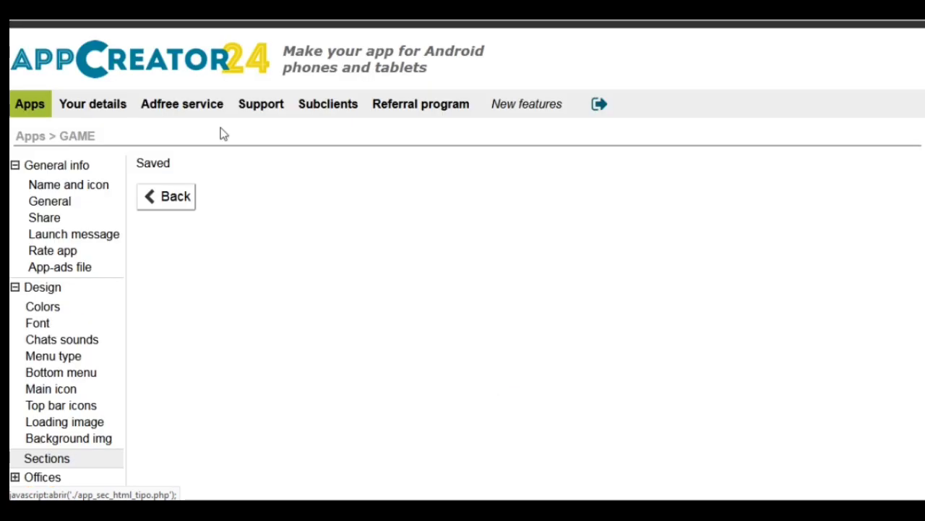
pyautogui.click(181, 192)
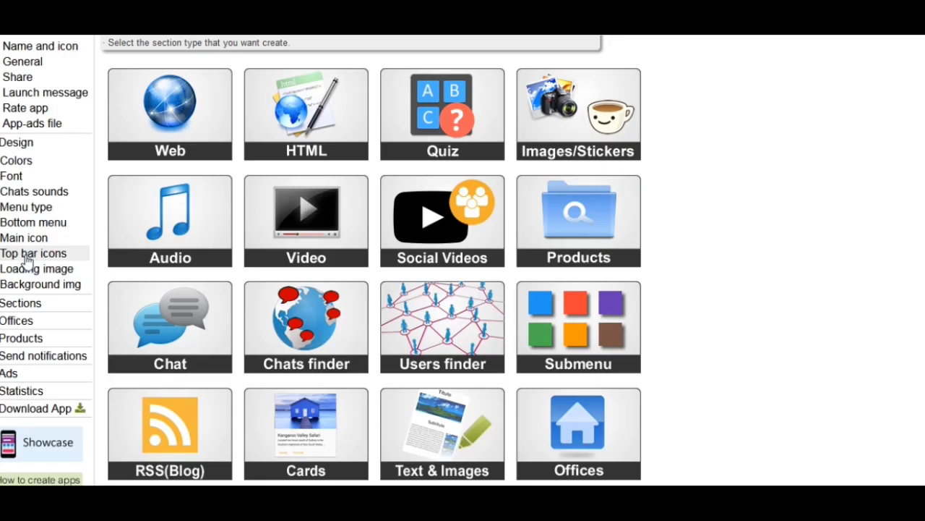
pyautogui.click(58, 258)
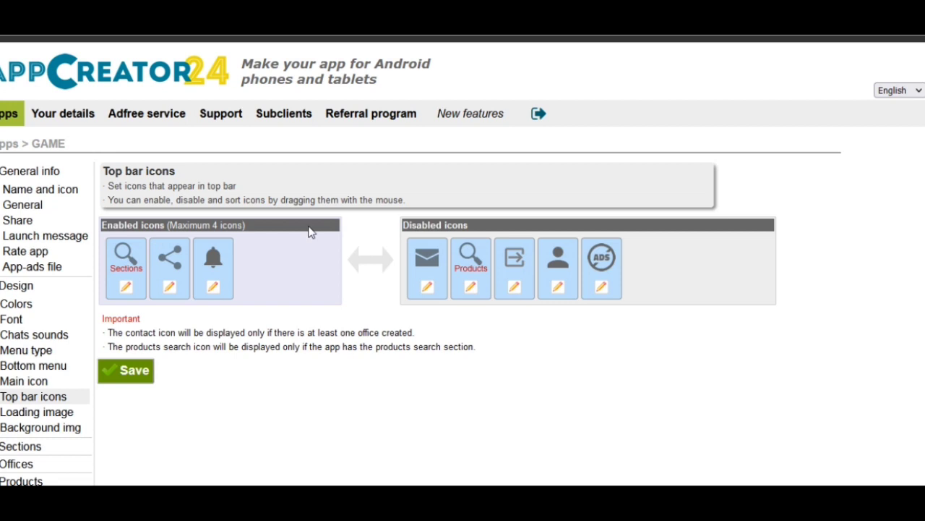
pyautogui.click(557, 289)
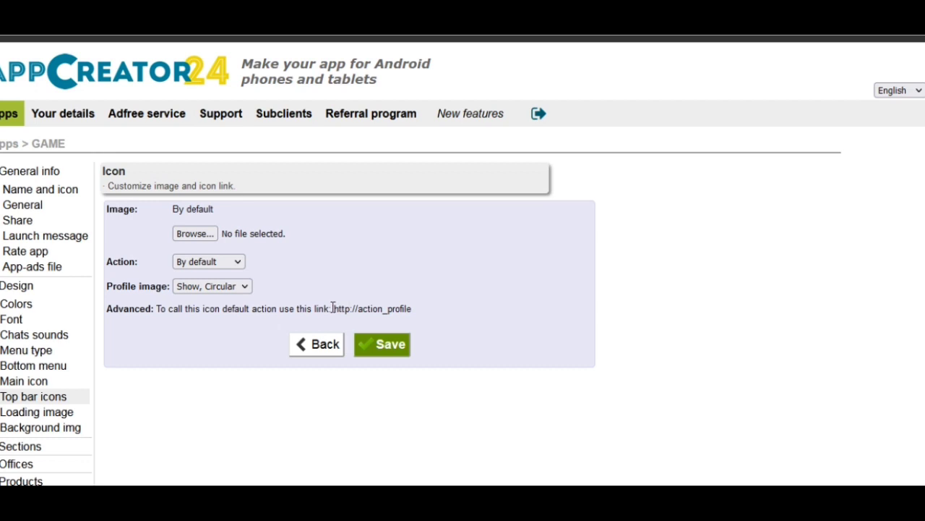
pyautogui.moveTo(366, 302); pyautogui.dragTo(416, 309)
pyautogui.hotkey('ctrl', 'c')
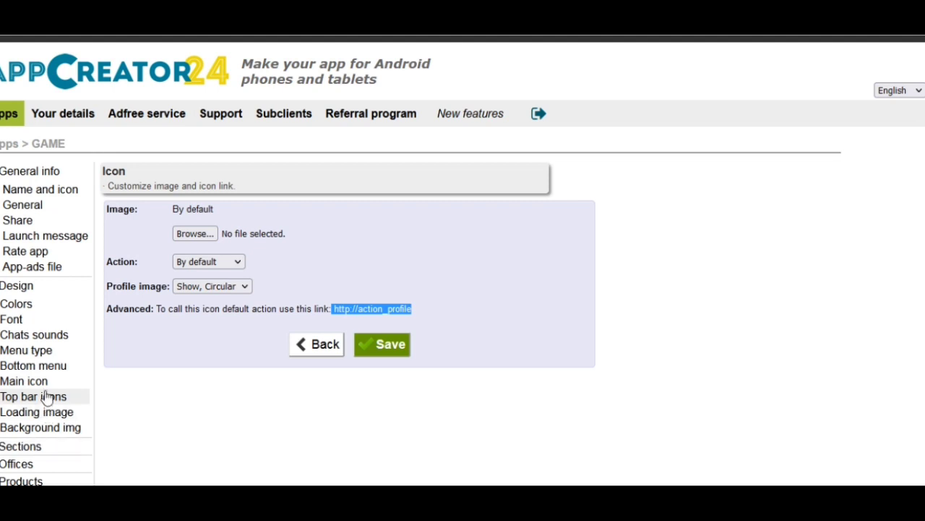
pyautogui.click(51, 365)
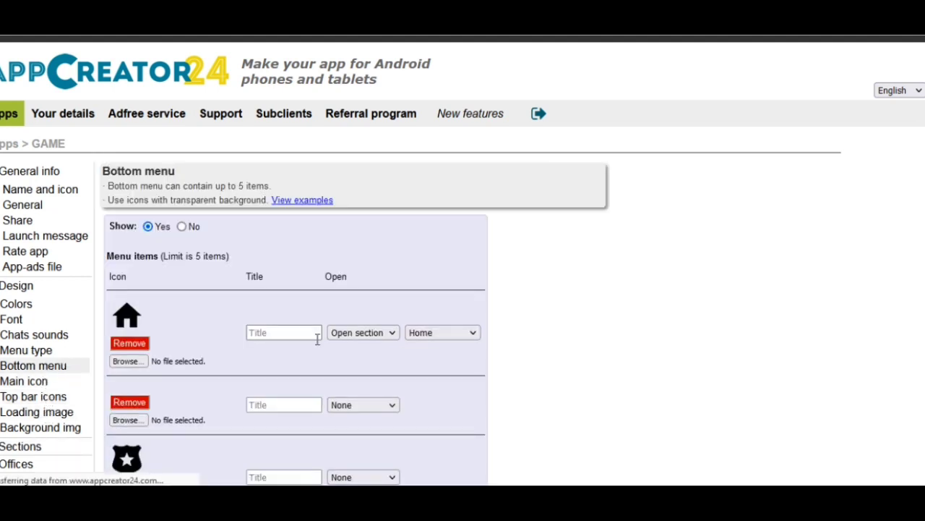
pyautogui.scroll(-3, 316, 340)
pyautogui.click(315, 374)
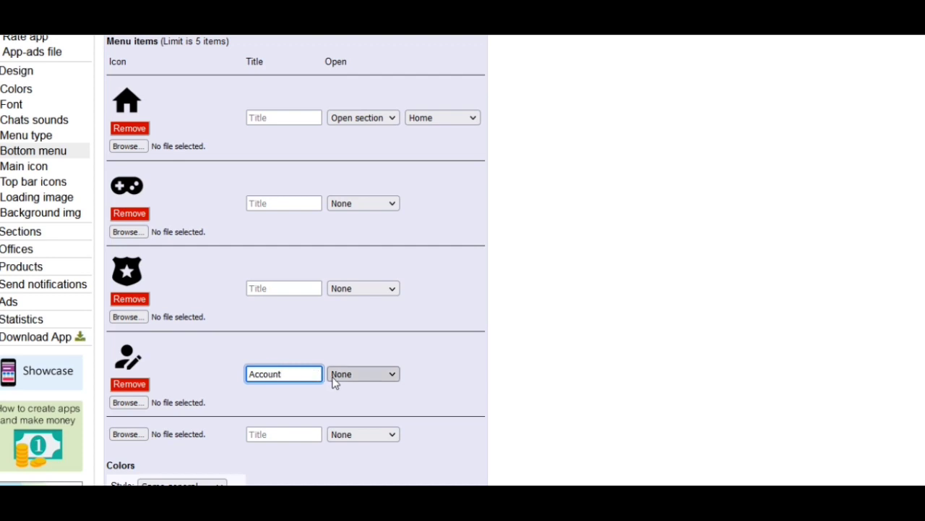
pyautogui.click(332, 377)
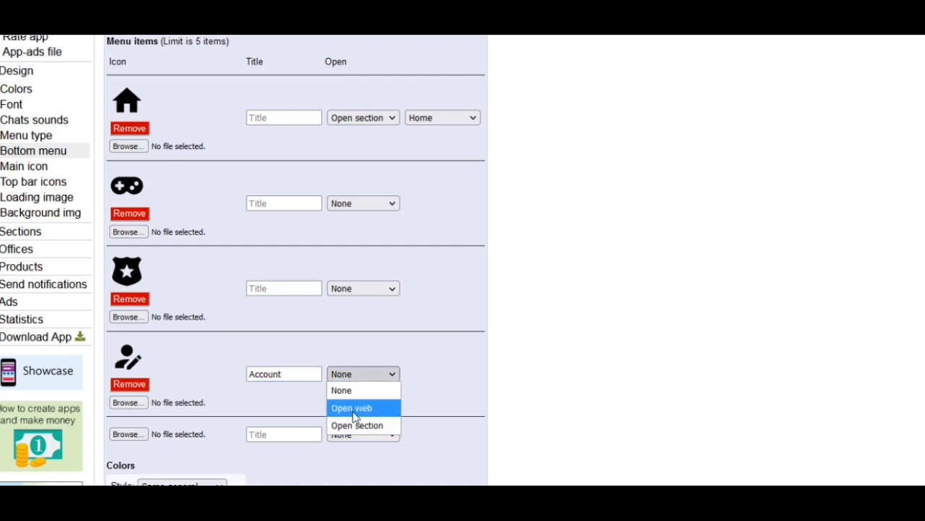
pyautogui.click(353, 409)
pyautogui.click(483, 371)
pyautogui.hotkey('ctrl', 'v')
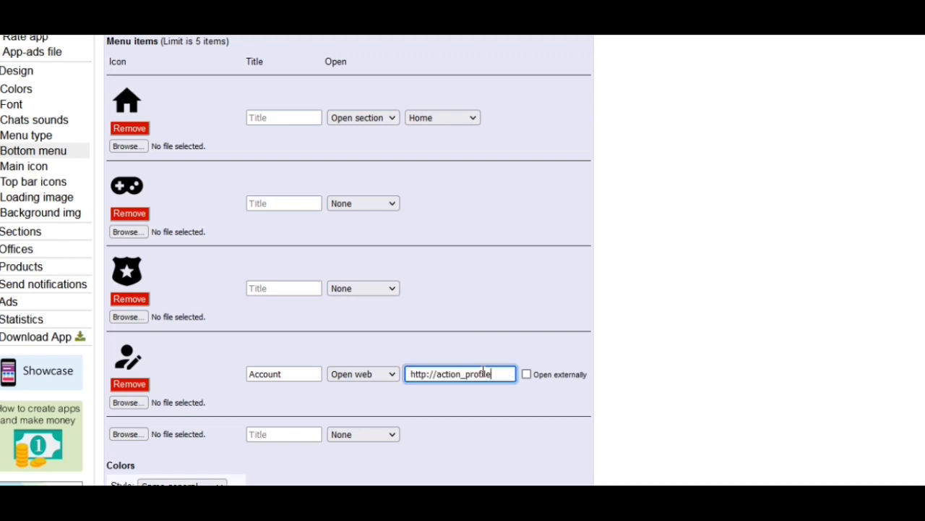
pyautogui.scroll(-2, 483, 372)
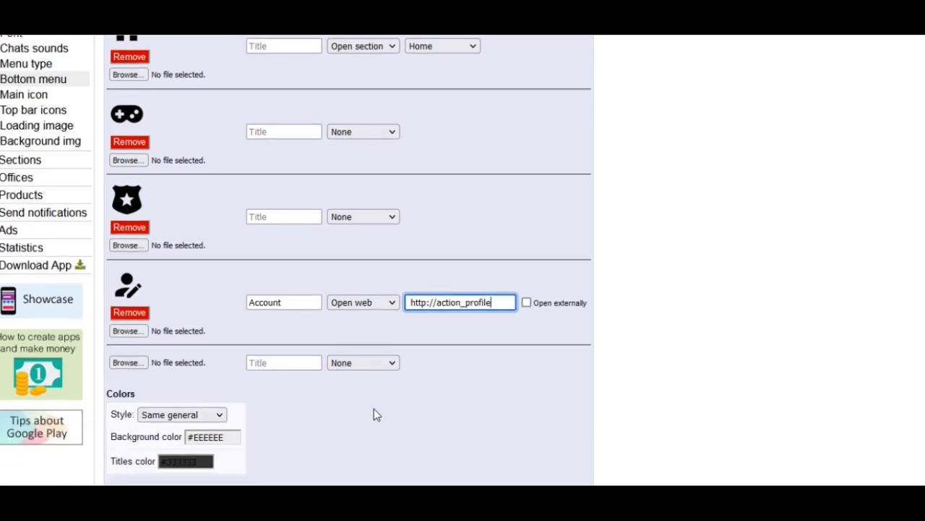
pyautogui.scroll(-2, 374, 413)
pyautogui.scroll(-1, 373, 409)
pyautogui.click(349, 363)
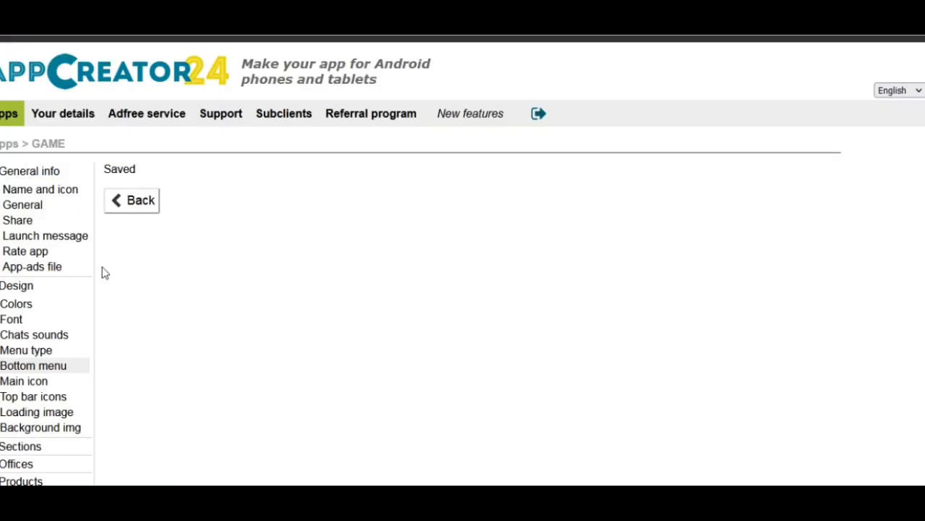
# Find the English privacy policy web address in the app's general settings and select it
pyautogui.click(43, 396)
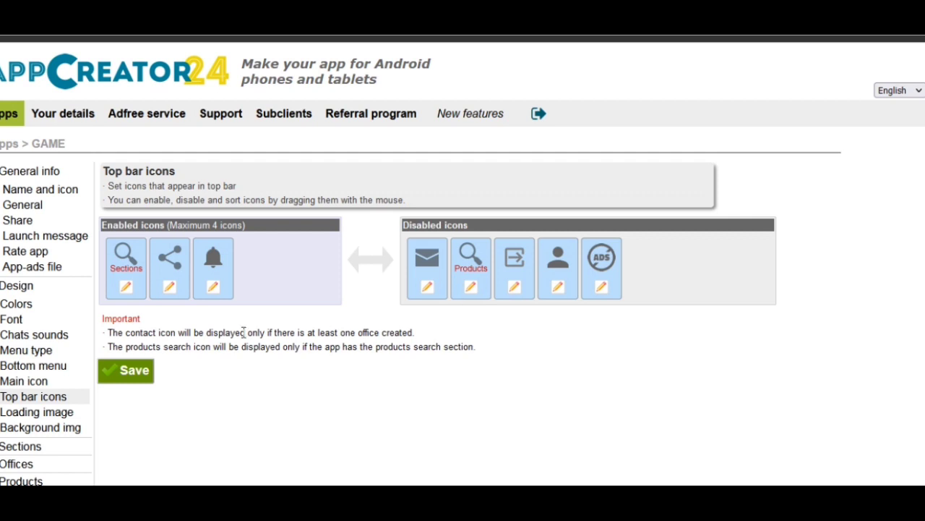
pyautogui.click(38, 193)
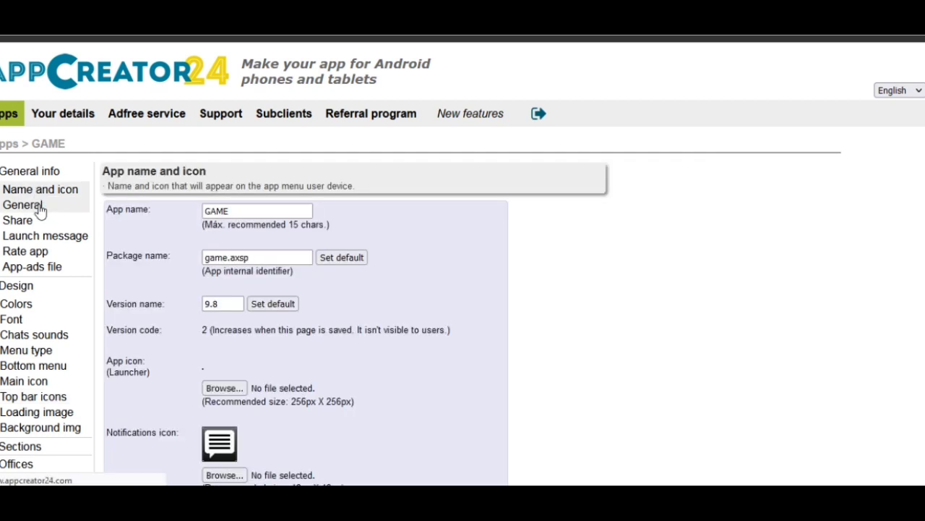
pyautogui.click(40, 206)
pyautogui.scroll(-12, 344, 235)
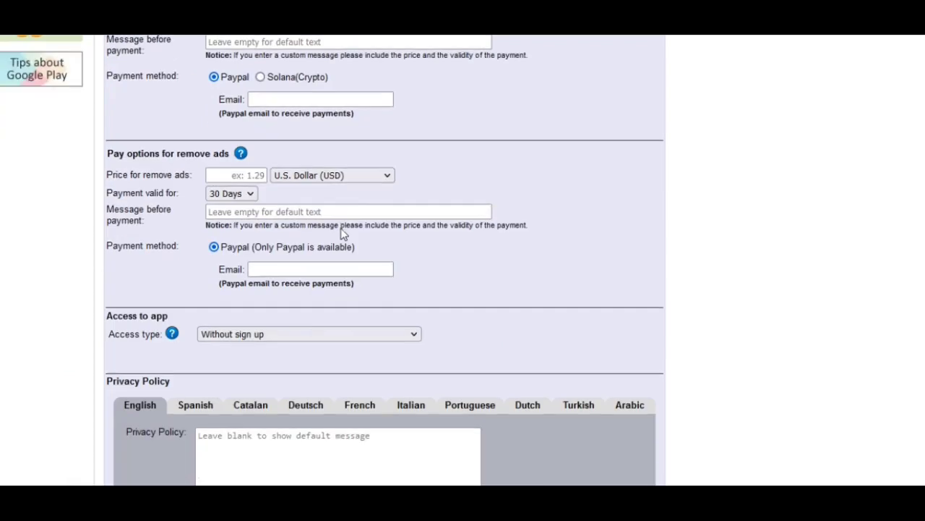
pyautogui.scroll(-1, 342, 229)
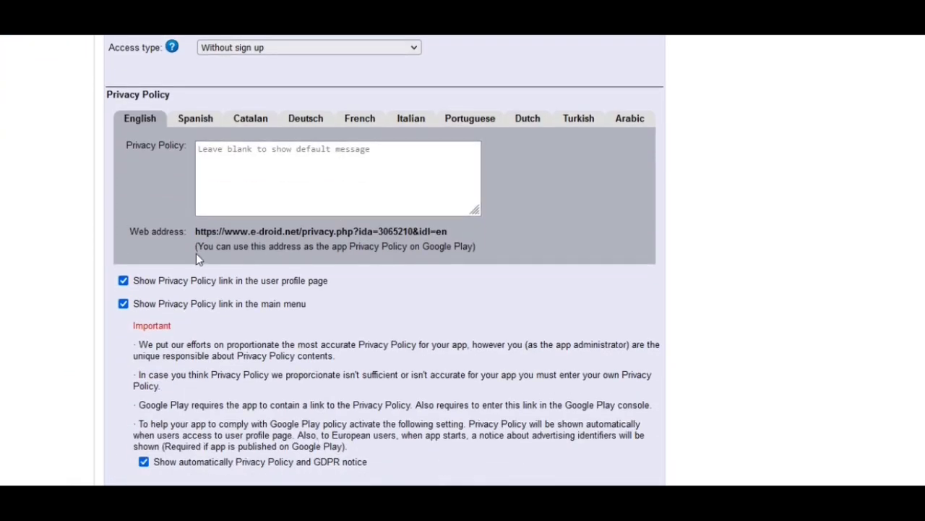
pyautogui.moveTo(196, 233); pyautogui.dragTo(428, 233)
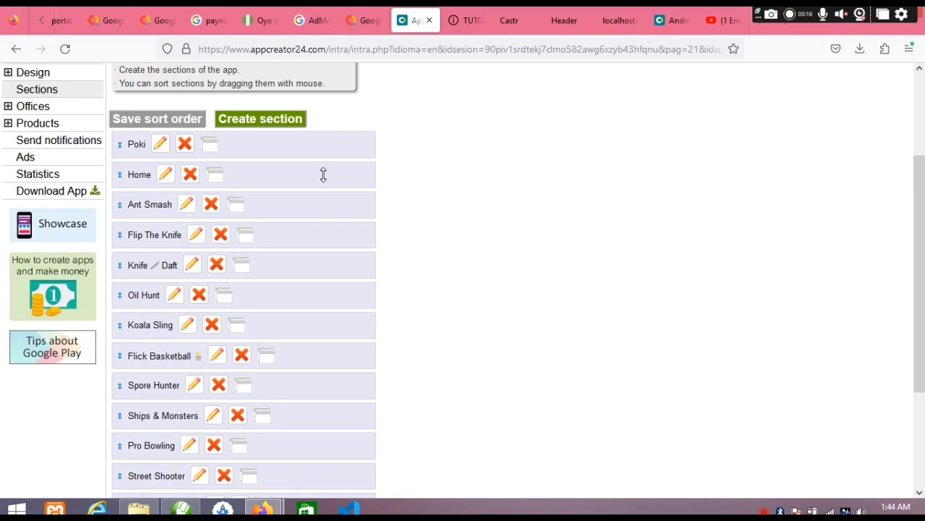
# Open the Poki section for editing and replace its placeholder HTML with the copied Visit Poki page code
pyautogui.scroll(-3, 323, 174)
pyautogui.scroll(5, 323, 174)
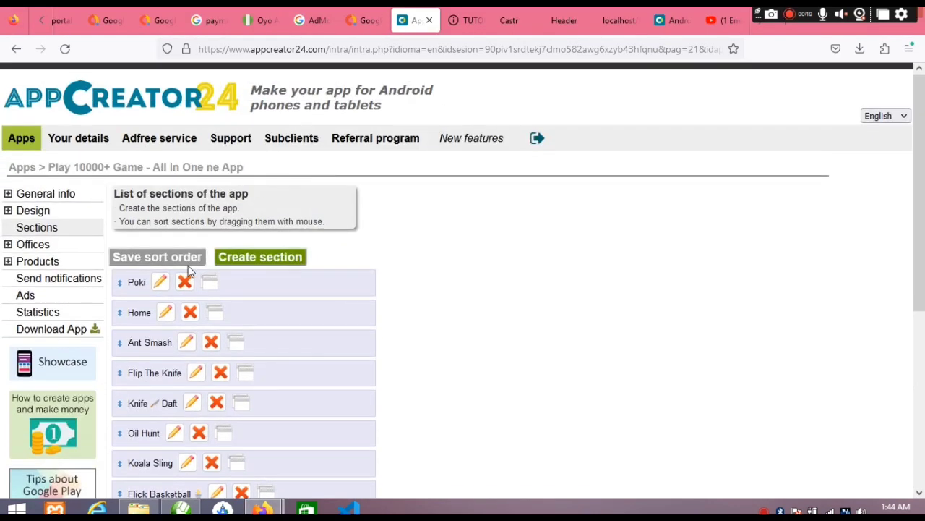
pyautogui.scroll(-3, 184, 271)
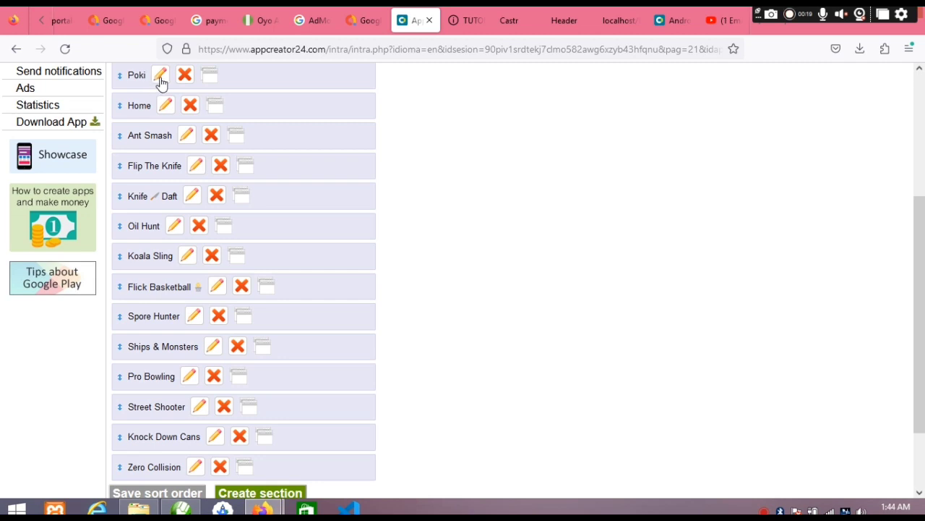
pyautogui.scroll(2, 161, 82)
pyautogui.click(161, 145)
pyautogui.click(261, 305)
pyautogui.hotkey('ctrl', 'a')
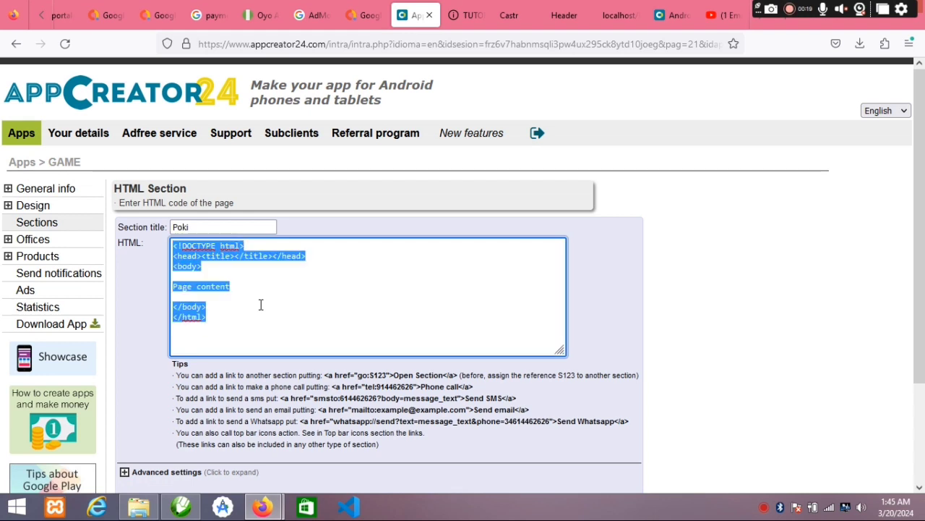
pyautogui.hotkey('ctrl', 'v')
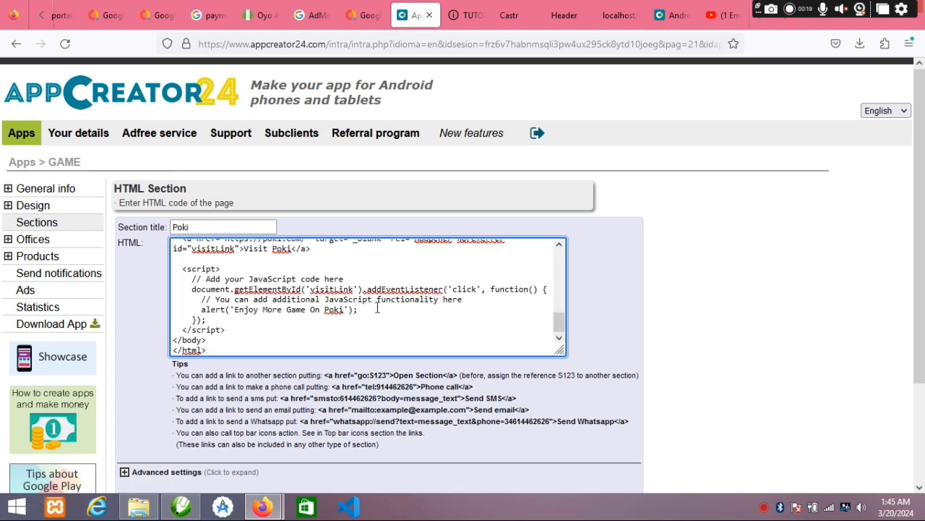
# Review the pasted Poki page code from start to end, including the alert text in its script
pyautogui.scroll(10, 377, 308)
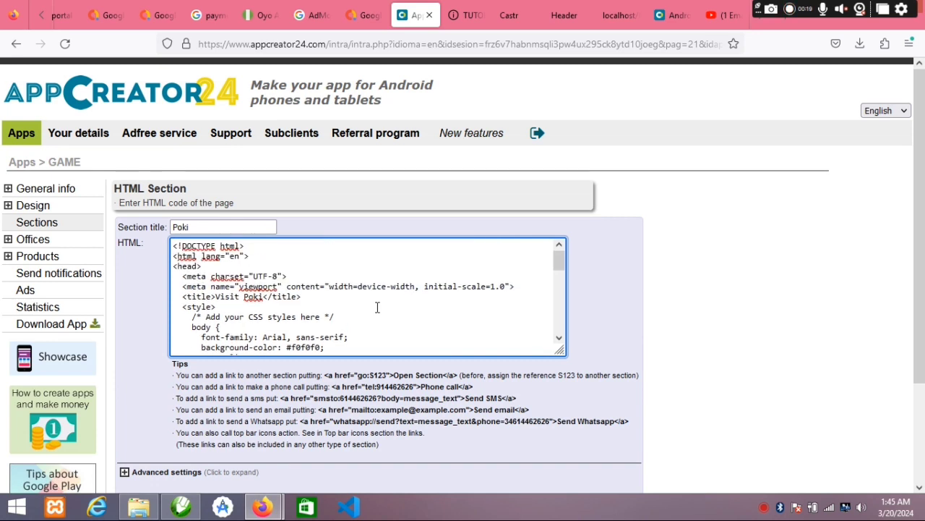
pyautogui.scroll(-10, 377, 308)
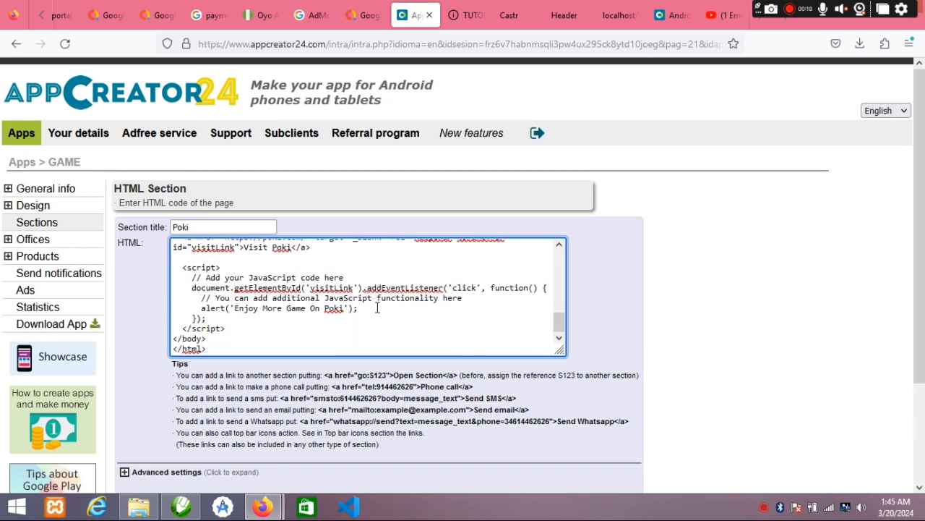
pyautogui.moveTo(234, 309); pyautogui.dragTo(340, 309)
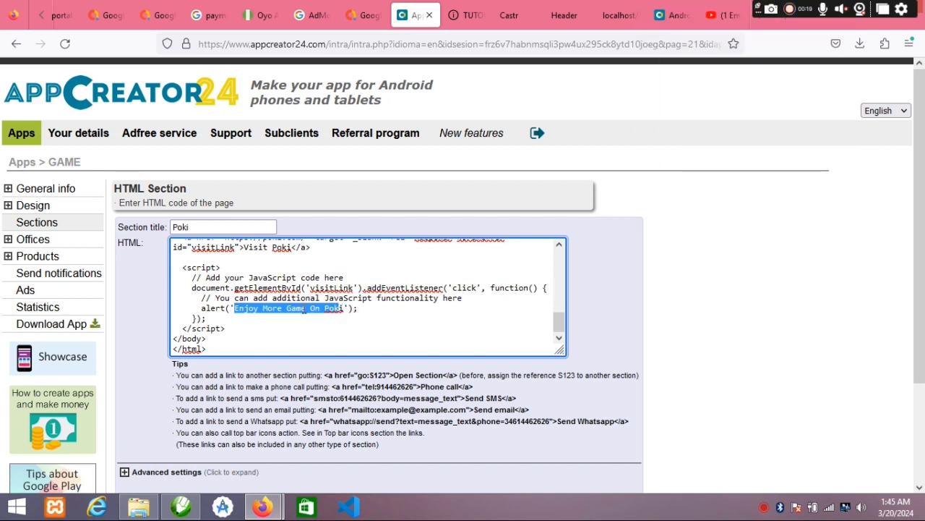
pyautogui.click(355, 320)
pyautogui.scroll(-3, 347, 323)
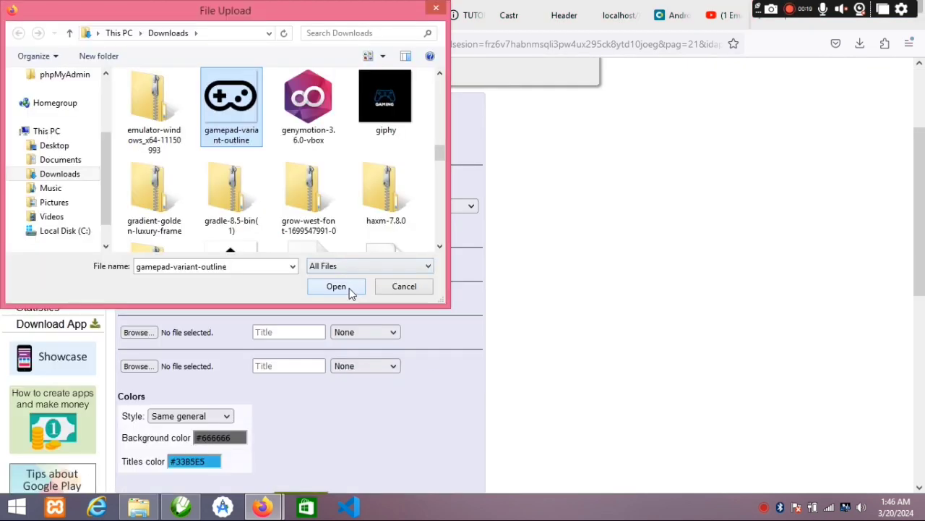
# Load gamepad-variant-outline.png as the second bottom menu item's icon and title the item More Game
pyautogui.click(336, 286)
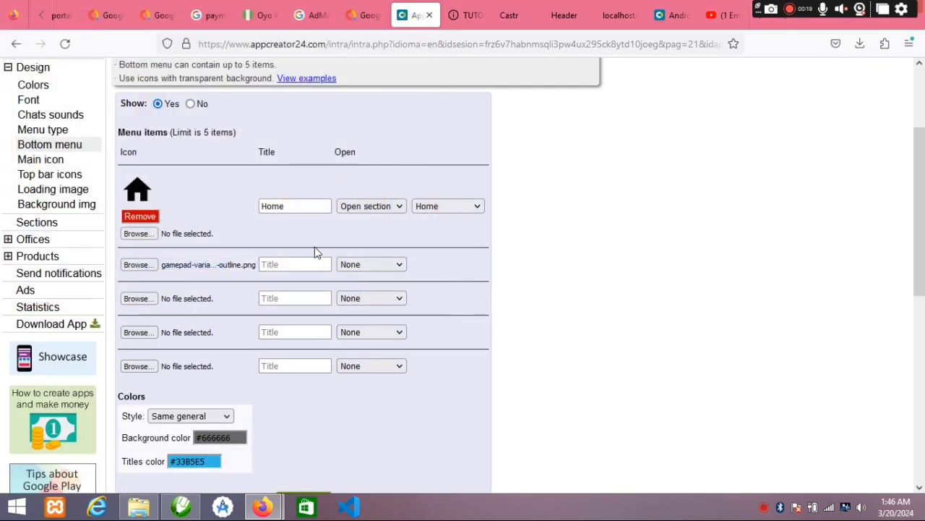
pyautogui.click(287, 264)
pyautogui.write('Mo')
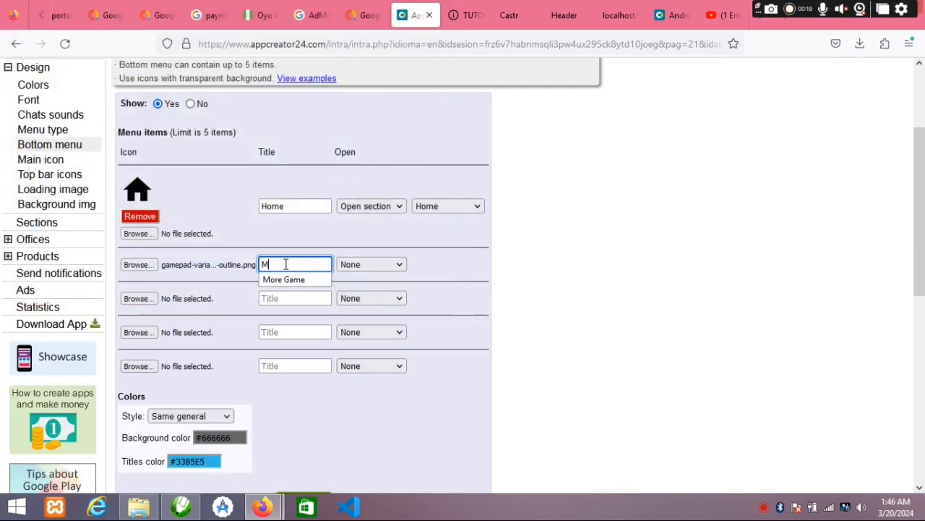
pyautogui.click(291, 280)
# Make the More Game bottom menu item open the Poki section, then save the bottom menu
pyautogui.click(371, 264)
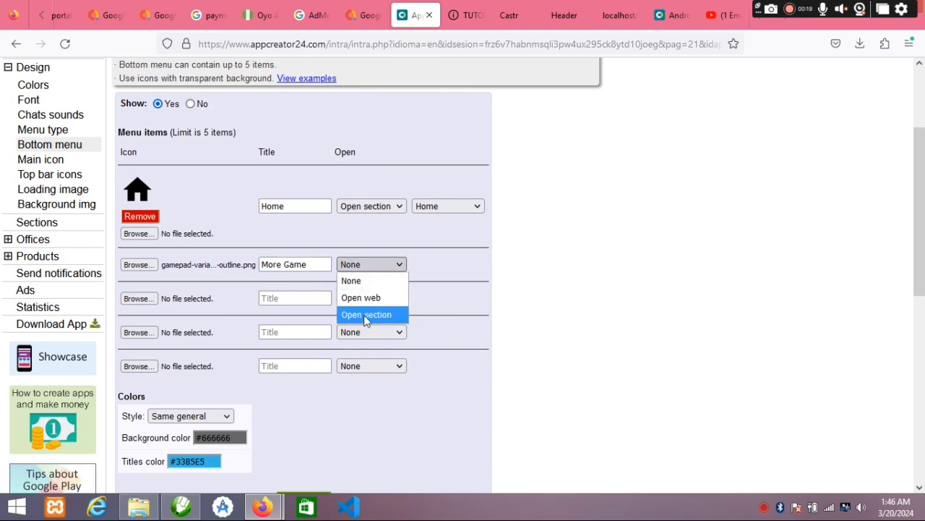
pyautogui.click(364, 315)
pyautogui.click(452, 270)
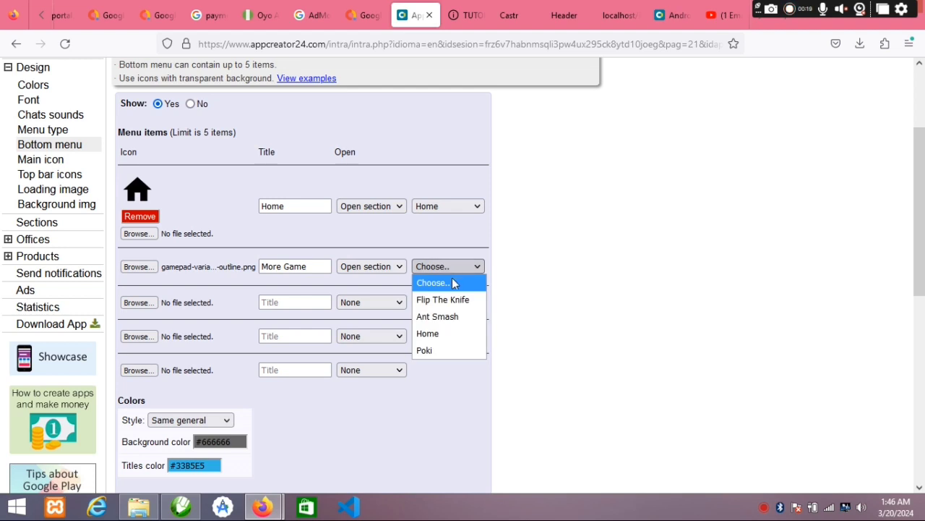
pyautogui.click(439, 347)
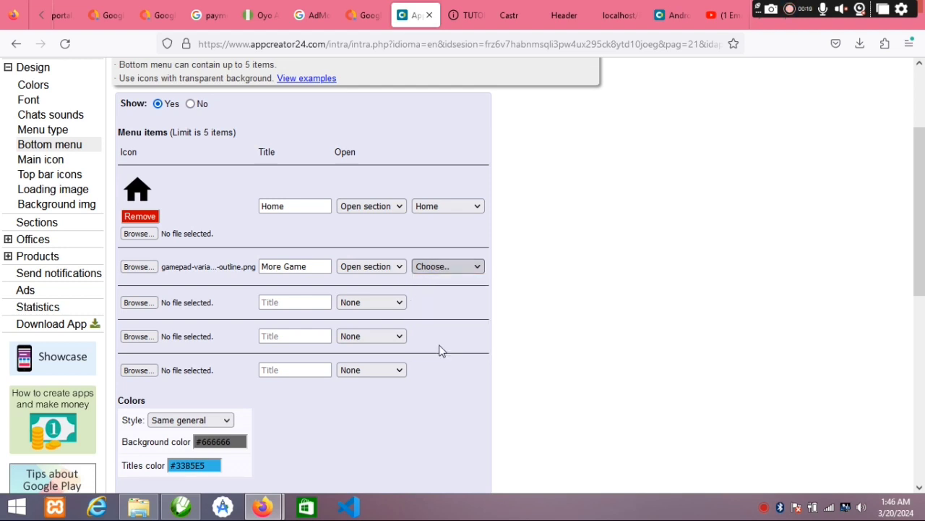
pyautogui.scroll(-3, 407, 405)
pyautogui.click(293, 380)
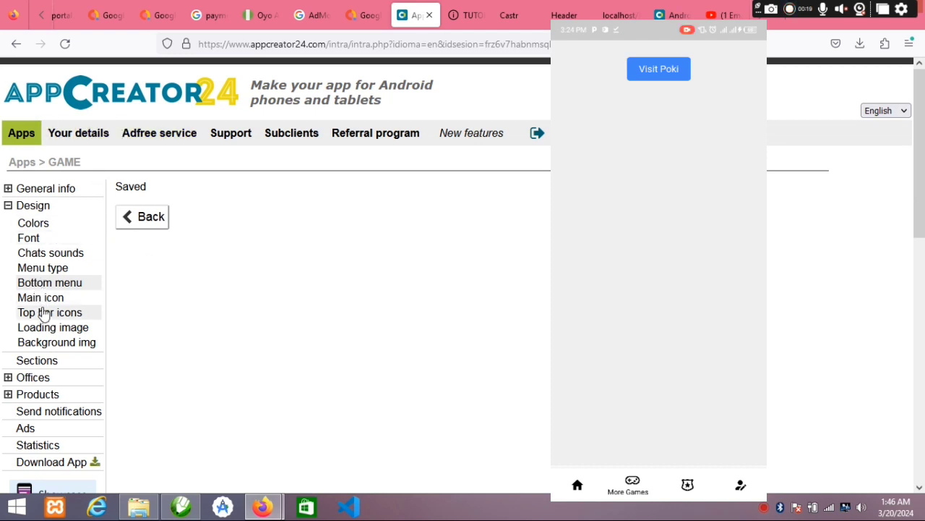
pyautogui.click(43, 313)
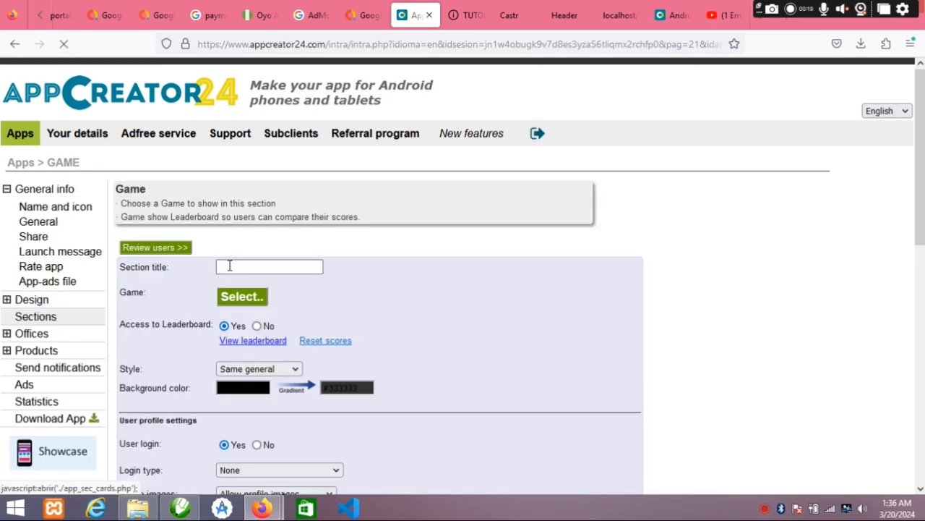
# Select the Ant Smash game for the new game section and title the section Ant Smash
pyautogui.click(242, 298)
pyautogui.scroll(-5, 241, 304)
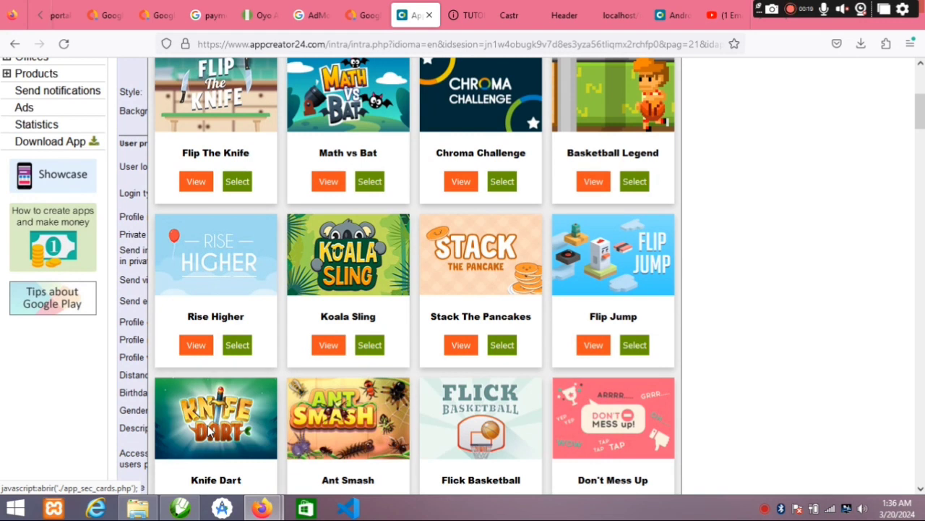
pyautogui.scroll(-1, 208, 432)
pyautogui.click(368, 438)
pyautogui.click(270, 267)
pyautogui.write('Ant Smash')
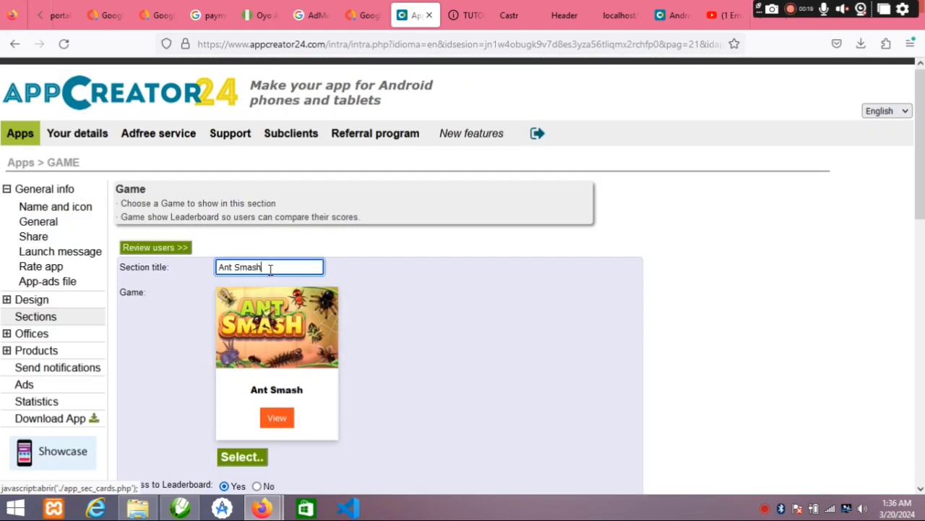
# Capture the Ant Smash cover image with ScreenRec and save it to the Desktop as a PNG named ant
pyautogui.click(775, 11)
pyautogui.moveTo(215, 287); pyautogui.dragTo(337, 369)
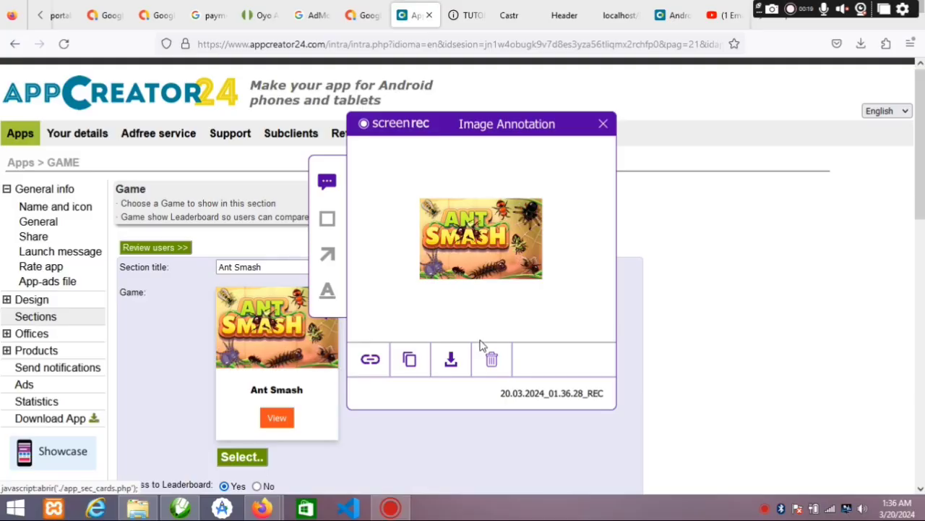
pyautogui.click(453, 358)
pyautogui.write('ant')
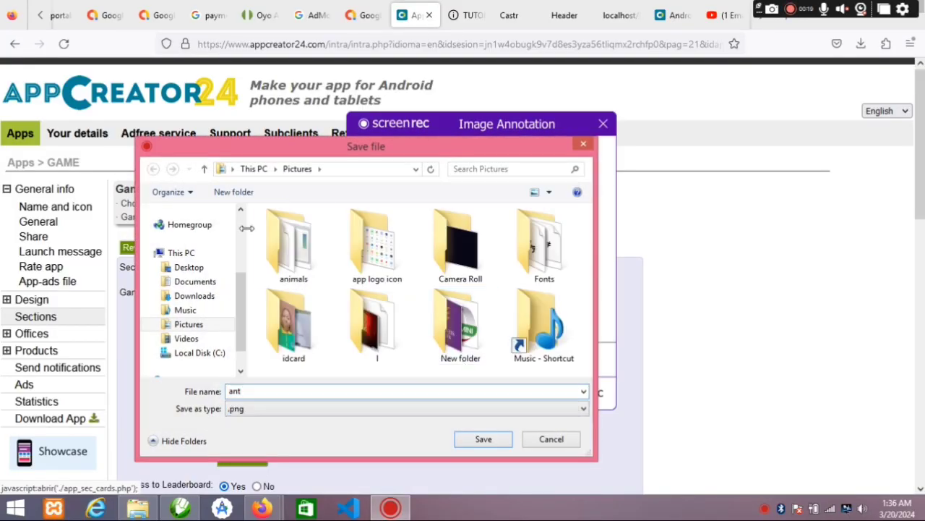
pyautogui.click(191, 269)
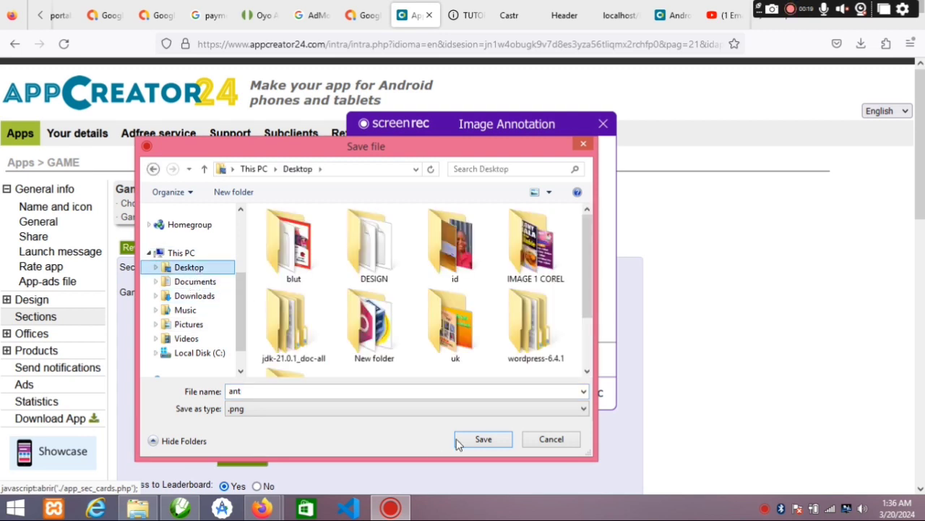
pyautogui.click(485, 444)
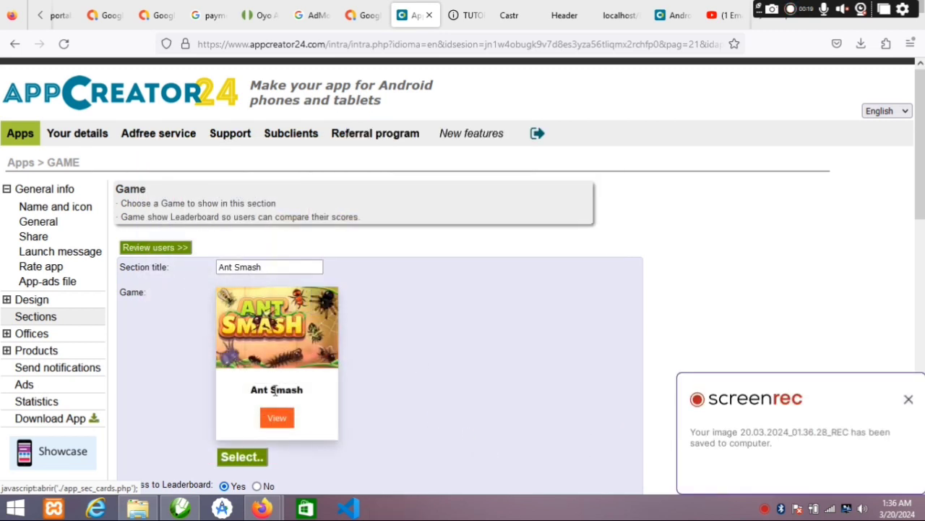
# Upload the ant image from the Desktop as the Ant Smash section's menu icon and save the section
pyautogui.scroll(-15, 411, 383)
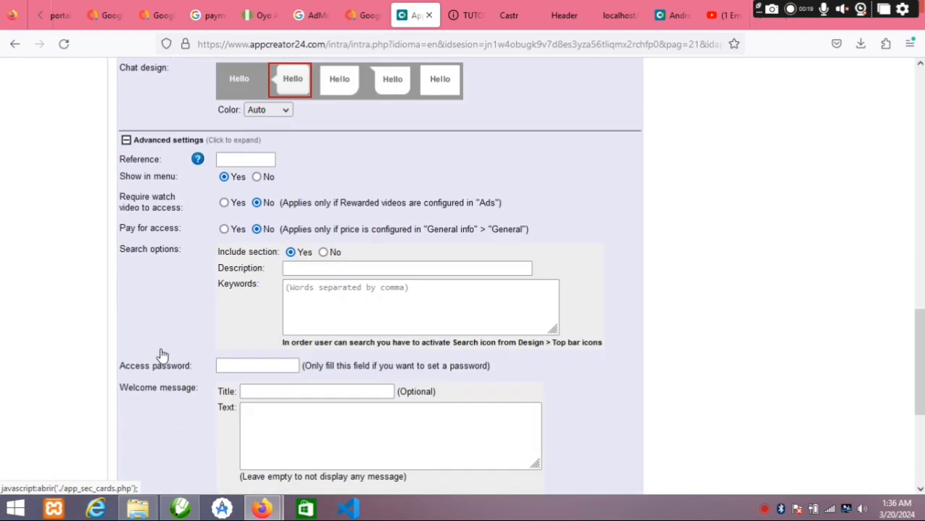
pyautogui.scroll(-3, 258, 180)
pyautogui.click(275, 300)
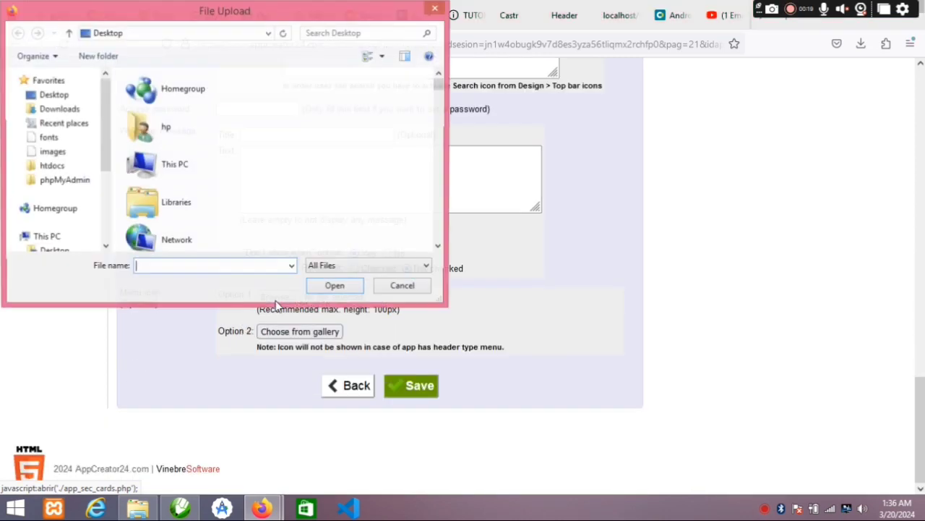
pyautogui.write('ant')
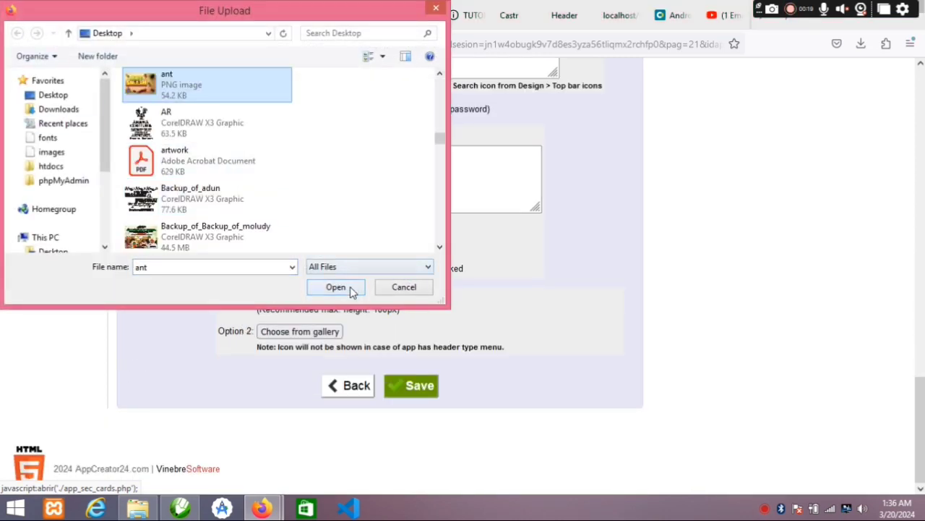
pyautogui.click(353, 289)
pyautogui.click(425, 387)
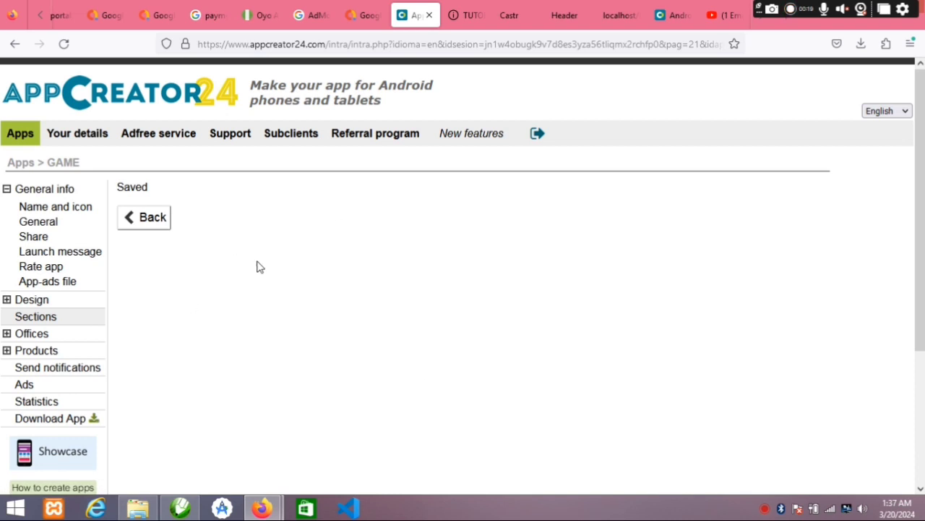
# Return to the app's list of sections and start creating another section
pyautogui.click(82, 316)
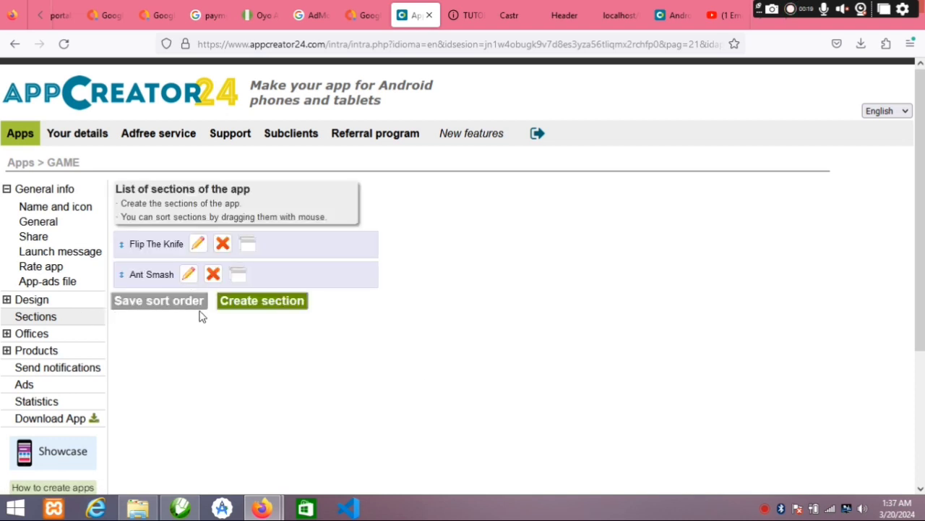
pyautogui.click(257, 302)
pyautogui.scroll(-2, 356, 311)
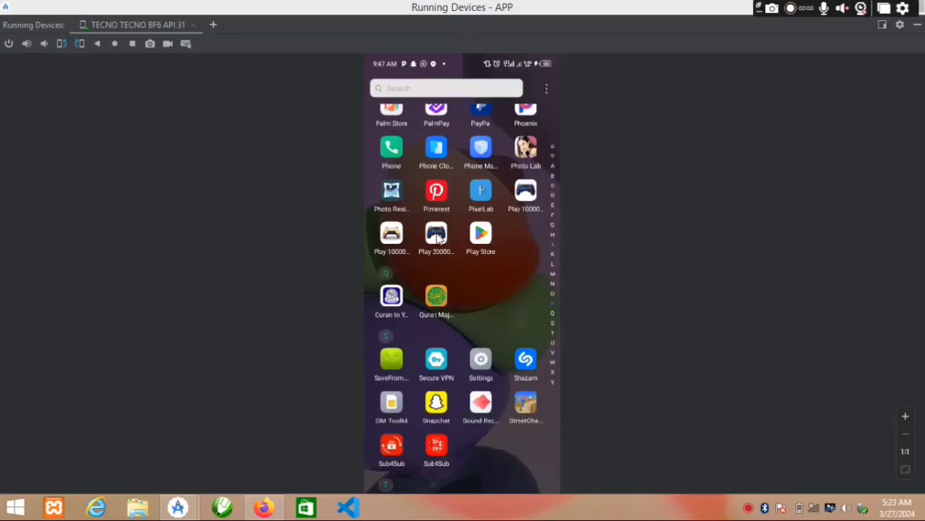
# Switch to the mirrored phone in Android Studio, launch the Play 20000+ game app, dismiss the battery warning and show its Home games
pyautogui.click(437, 235)
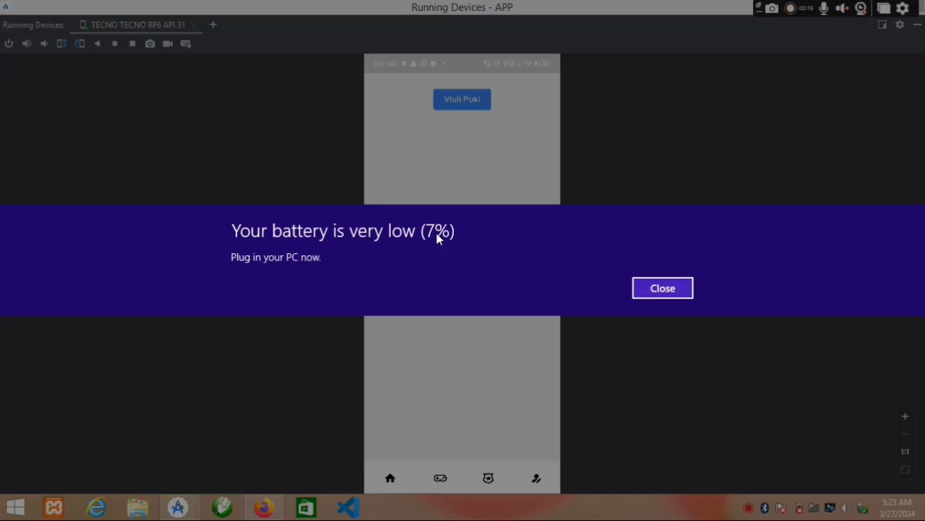
pyautogui.click(666, 292)
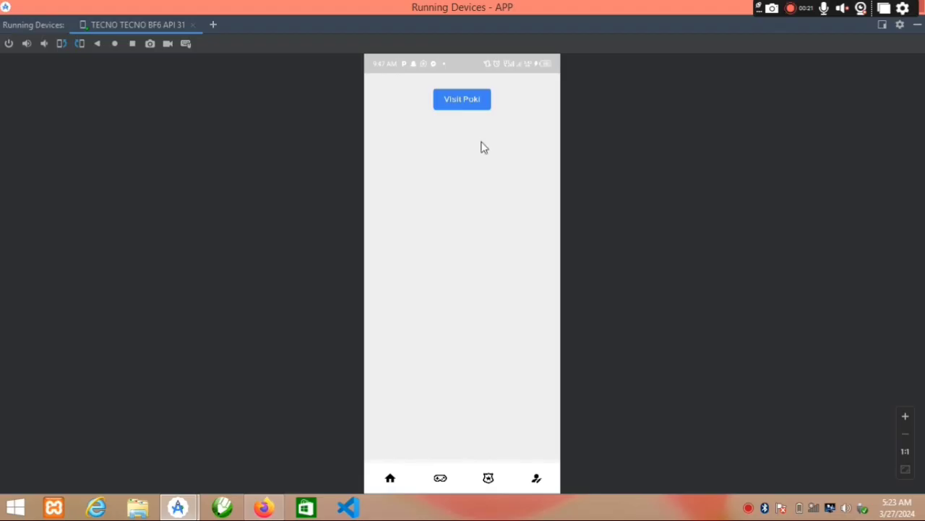
pyautogui.click(392, 471)
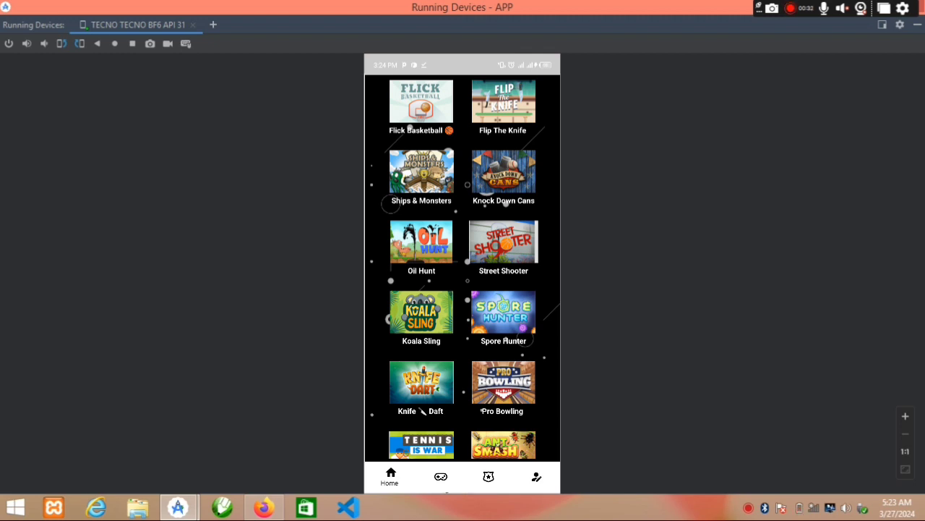
# Test the More Games item by visiting Poki and accepting the JavaScript alert
pyautogui.click(441, 476)
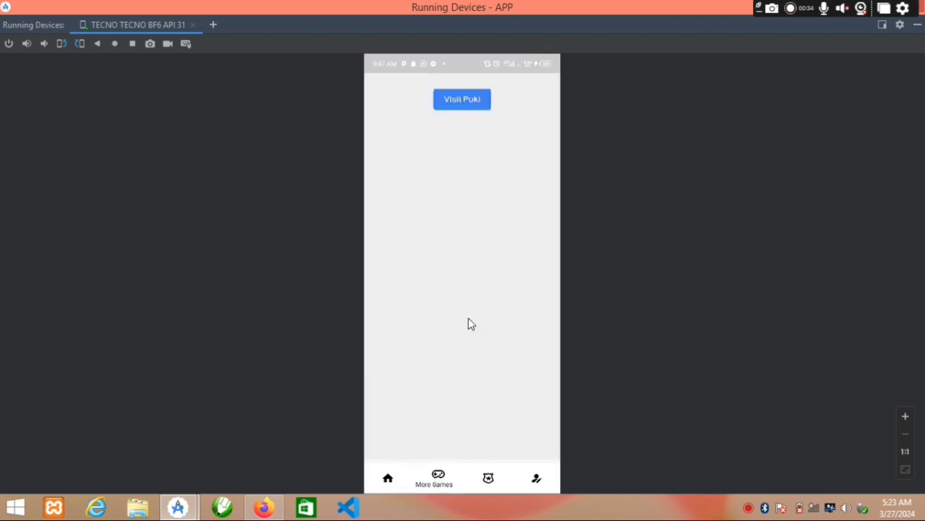
pyautogui.click(466, 107)
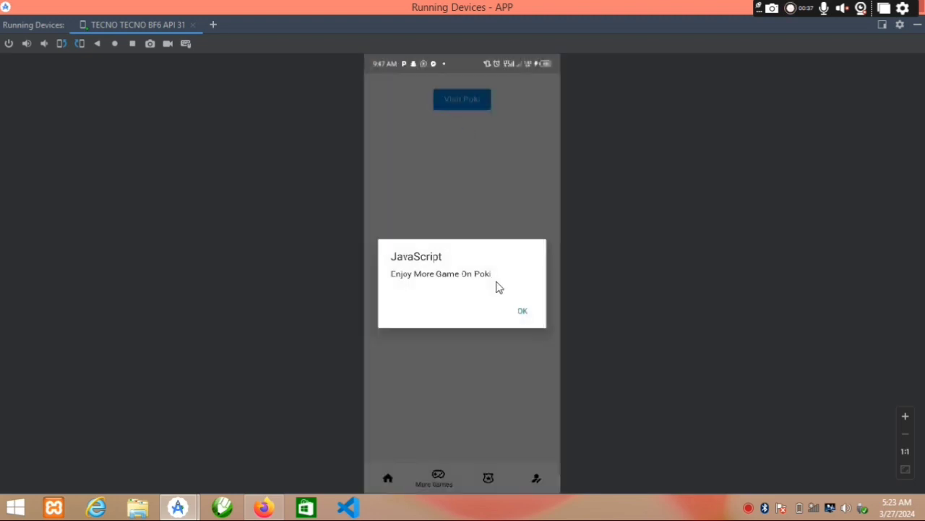
pyautogui.click(522, 313)
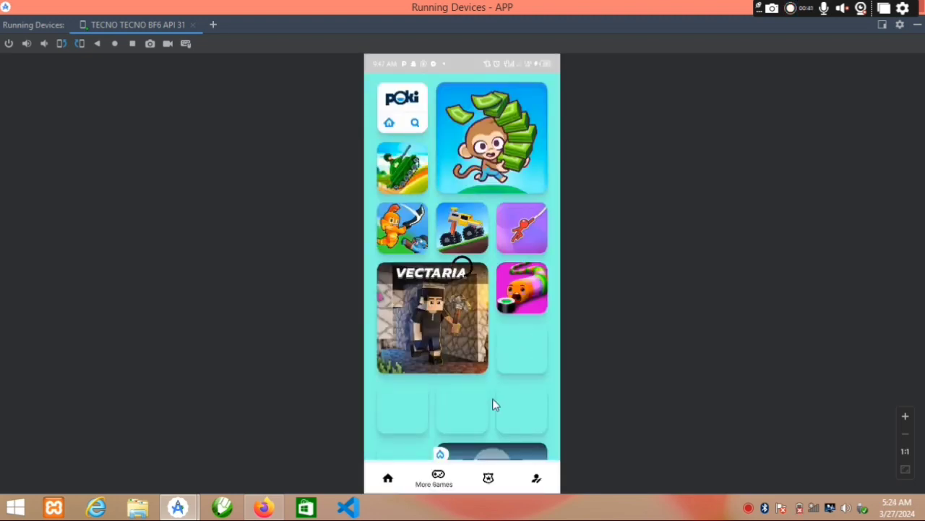
# Check the Privacy Policy item and the user profile item of the bottom menu
pyautogui.click(488, 480)
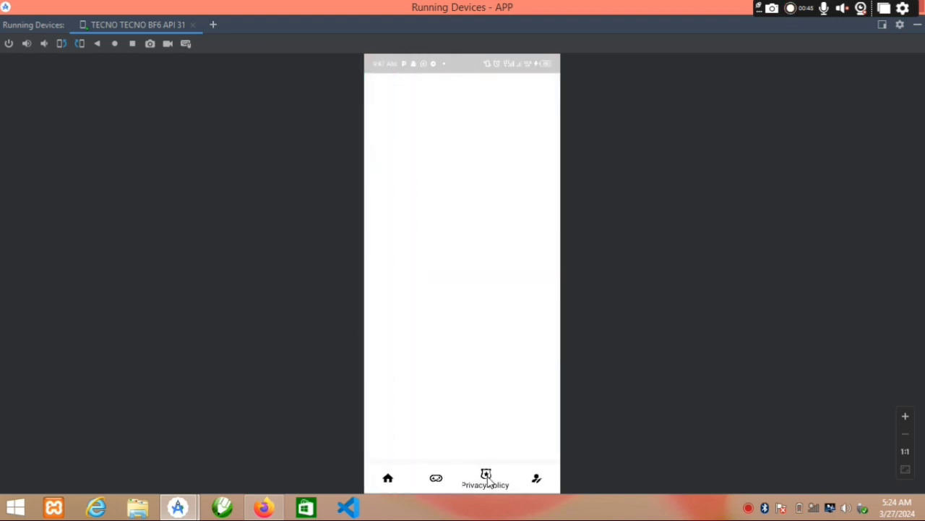
pyautogui.click(536, 483)
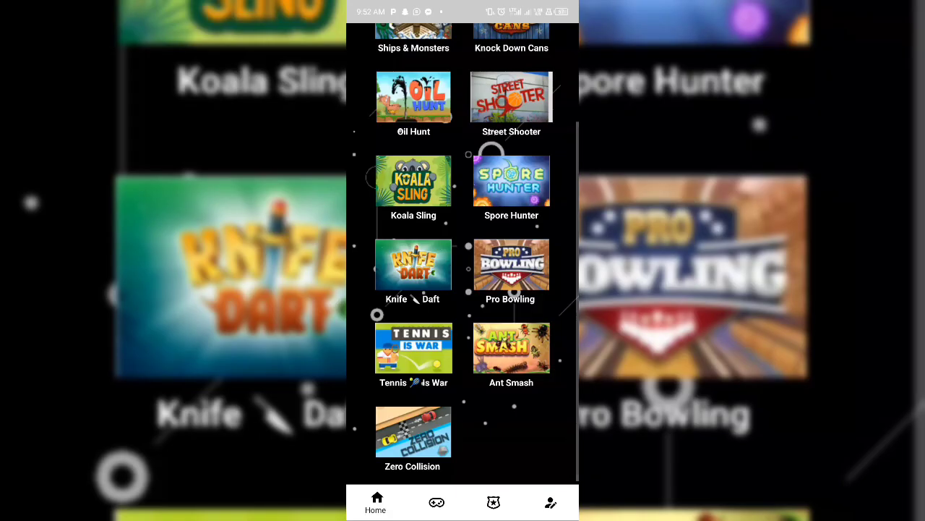
# Browse the grid of game covers in the finished app's Home section
pyautogui.scroll(3, 462, 253)
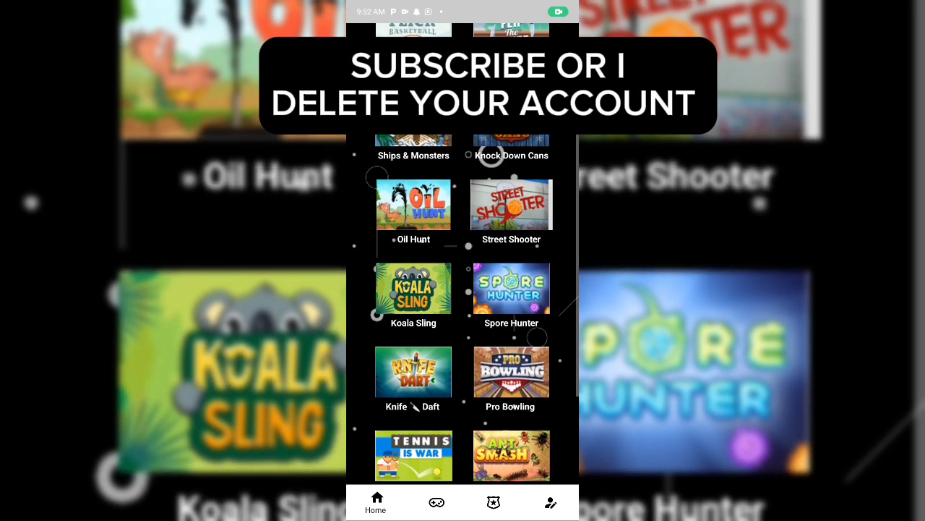
pyautogui.scroll(-1, 462, 289)
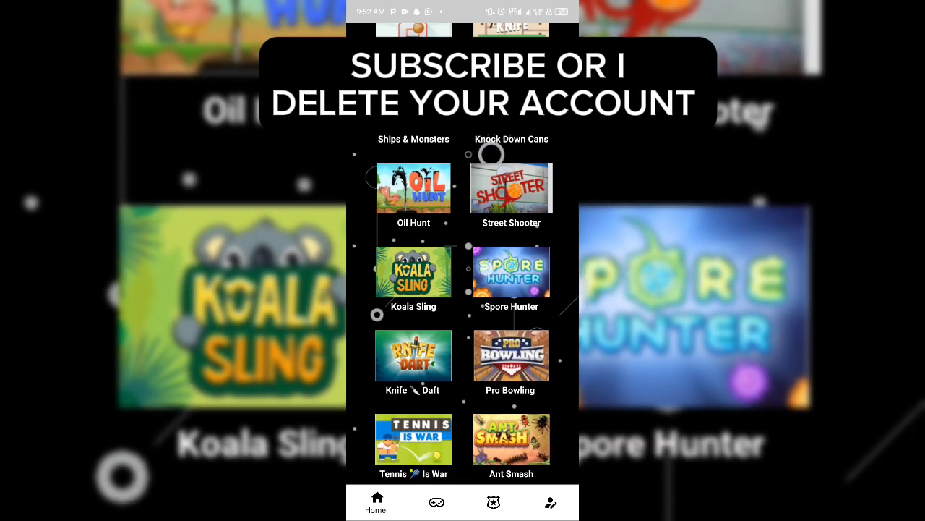
pyautogui.scroll(1, 463, 289)
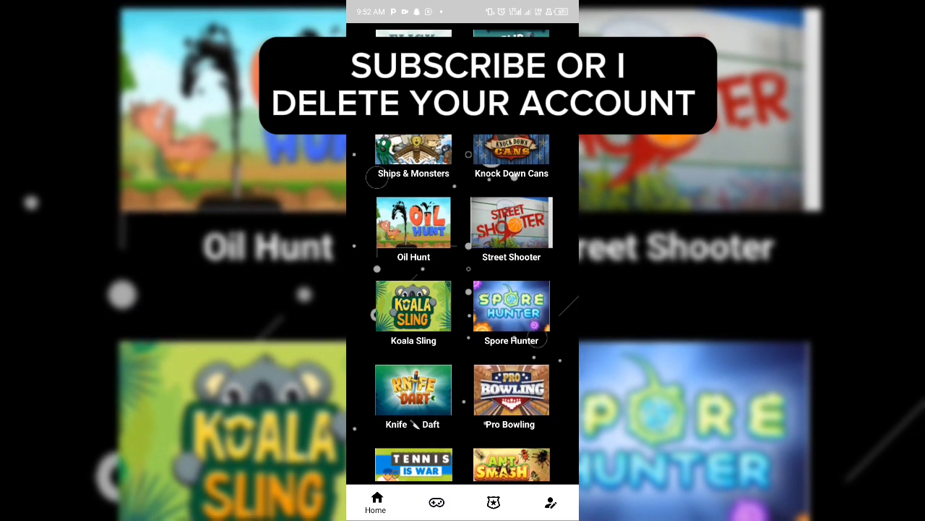
# Open More Games, visit Poki through its alert, and look through the games on the Poki page
pyautogui.click(436, 502)
pyautogui.moveTo(454, 57); pyautogui.dragTo(463, 78)
pyautogui.click(463, 54)
pyautogui.click(534, 304)
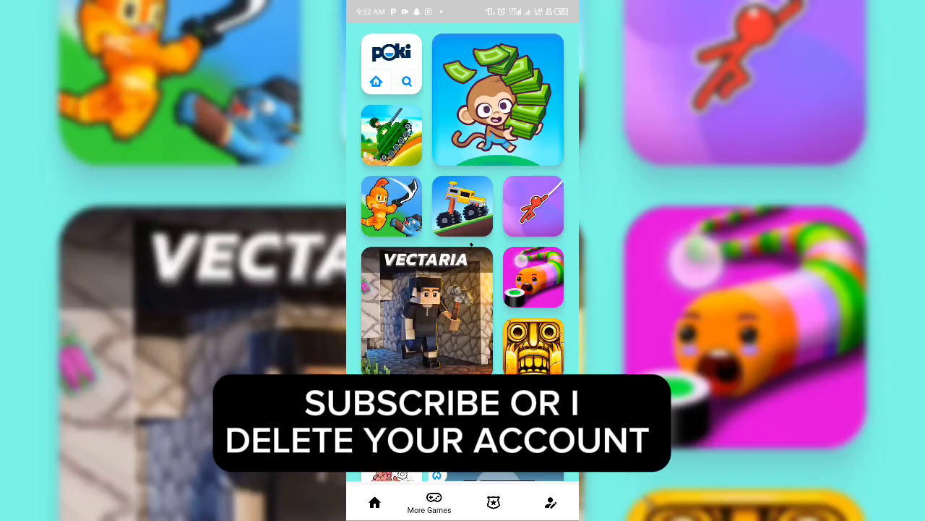
pyautogui.scroll(-10, 462, 289)
pyautogui.scroll(10, 462, 290)
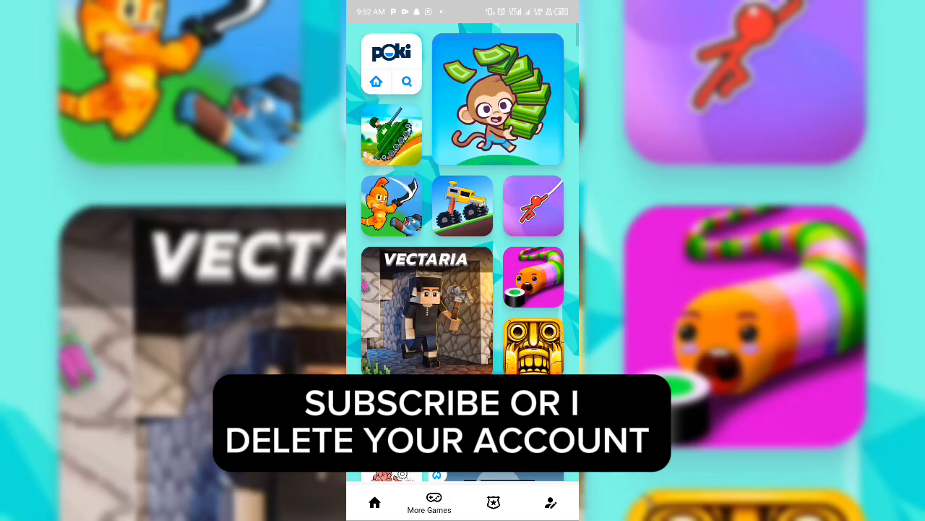
pyautogui.scroll(-10, 463, 289)
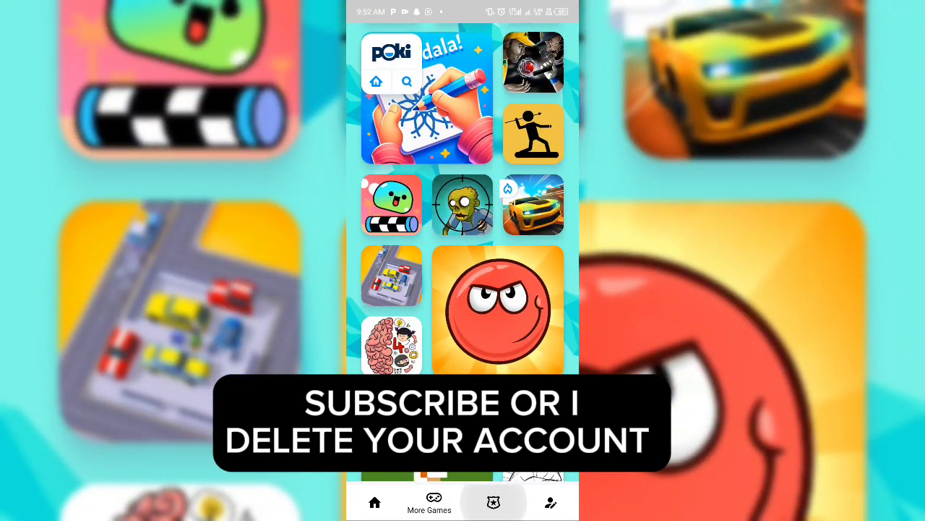
# Open the Privacy Policy page and look through the app's privacy and content policy
pyautogui.click(494, 502)
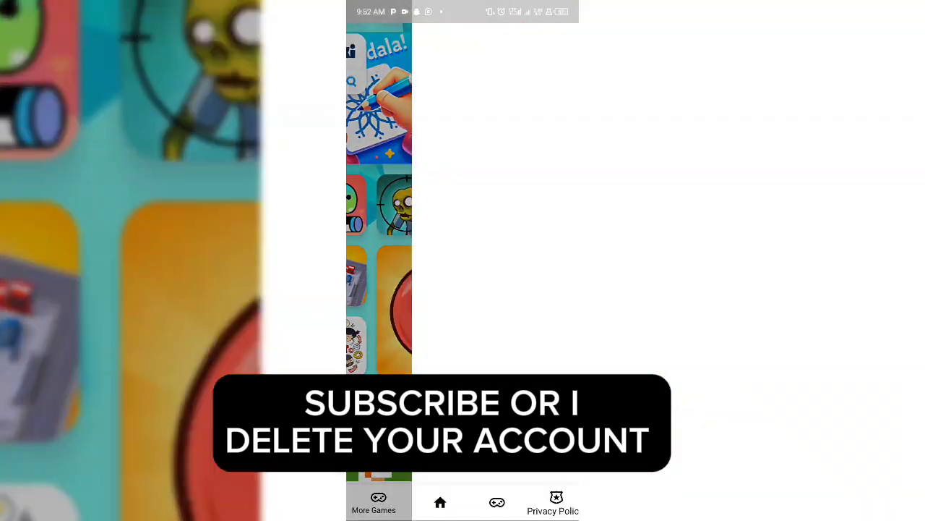
pyautogui.scroll(-2, 485, 307)
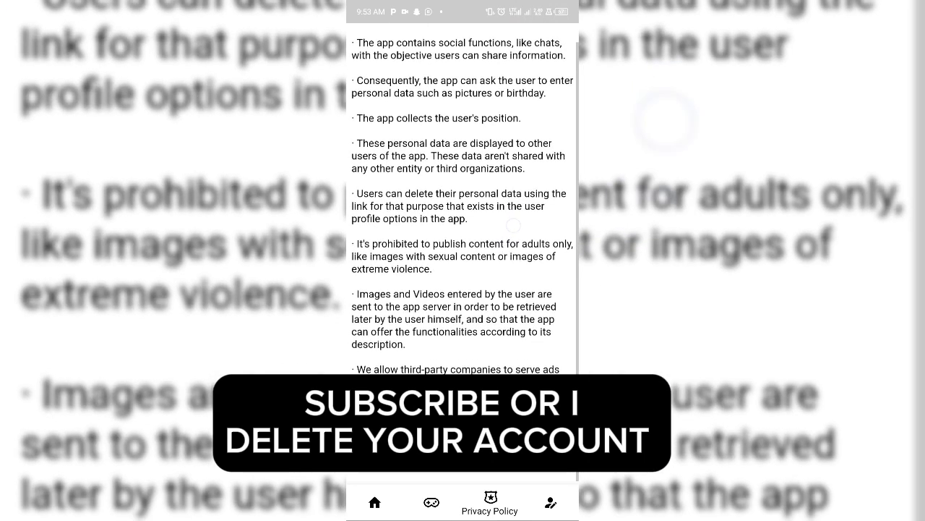
pyautogui.scroll(2, 485, 308)
pyautogui.scroll(-2, 486, 307)
pyautogui.scroll(2, 486, 307)
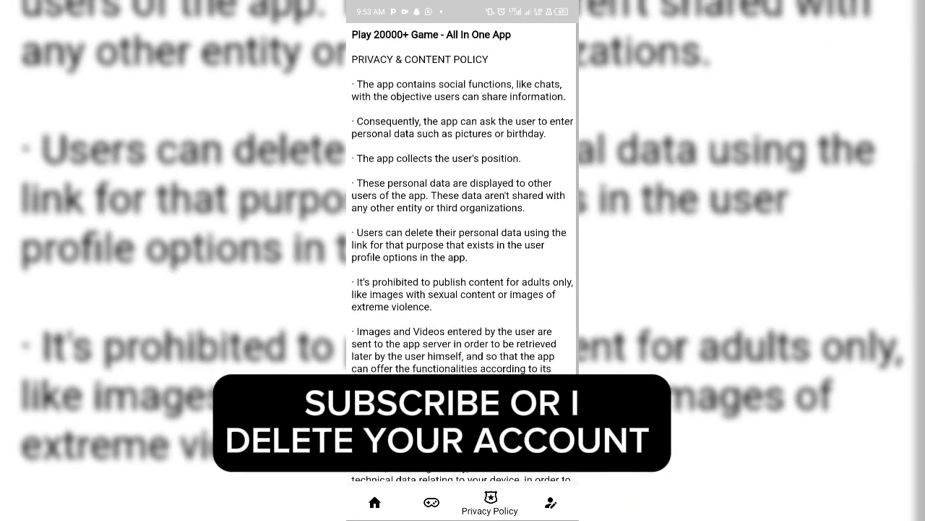